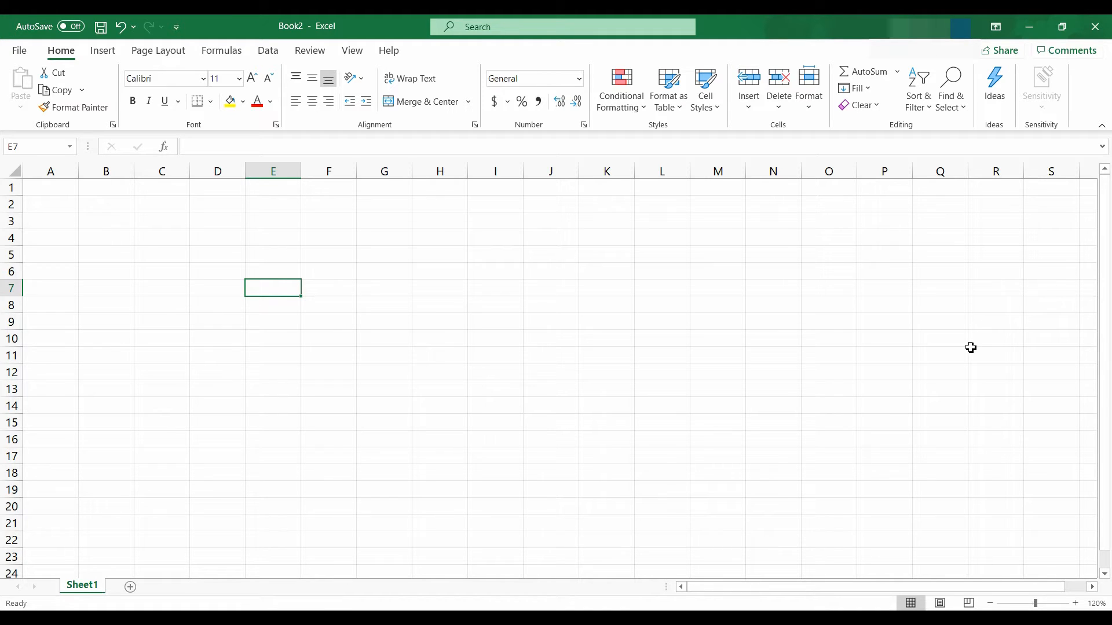
Enter the heading "Speedometer" in cell A1.
key(Left)
key(Left)
key(Up)
key(Left)
key(Up)
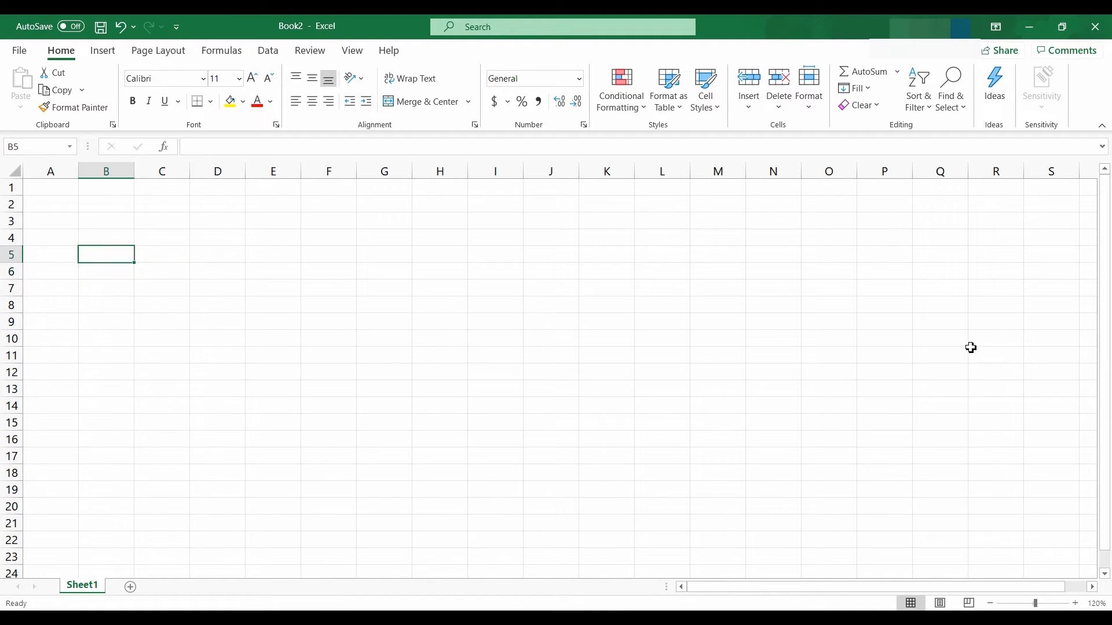
key(Left)
key(Up)
key(Up)
key(Up)
key(Up)
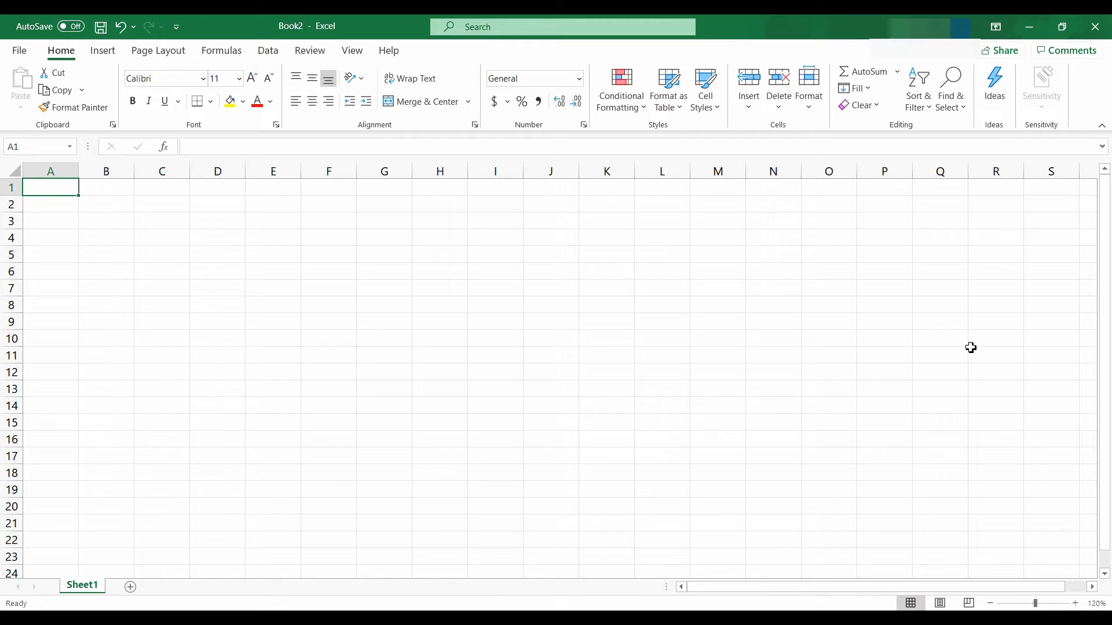
text(Spee)
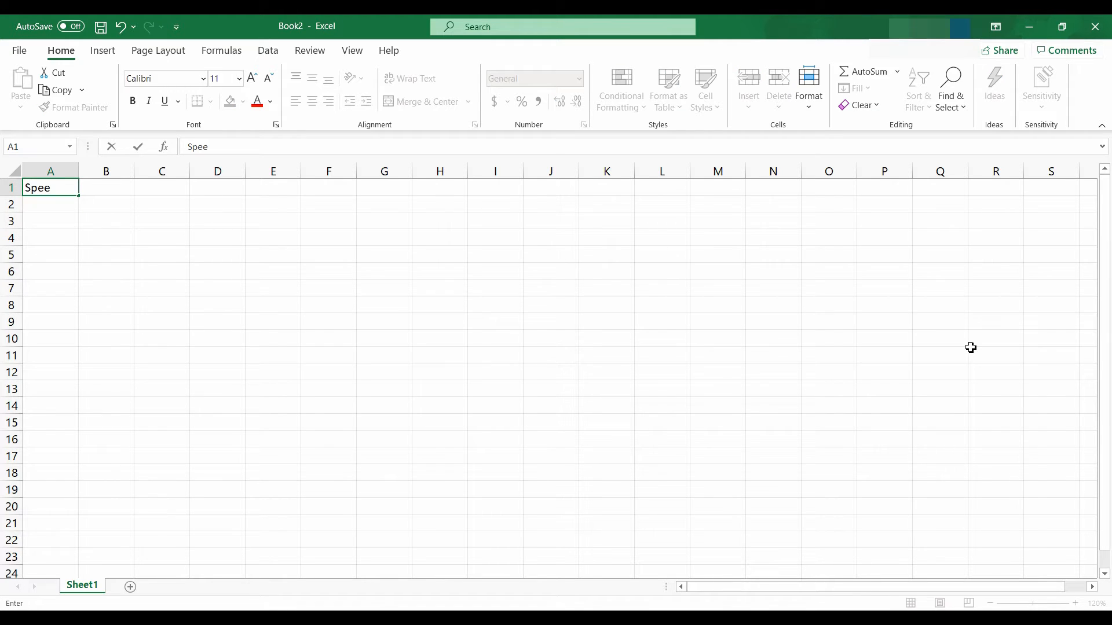
text(dometer)
key(Return)
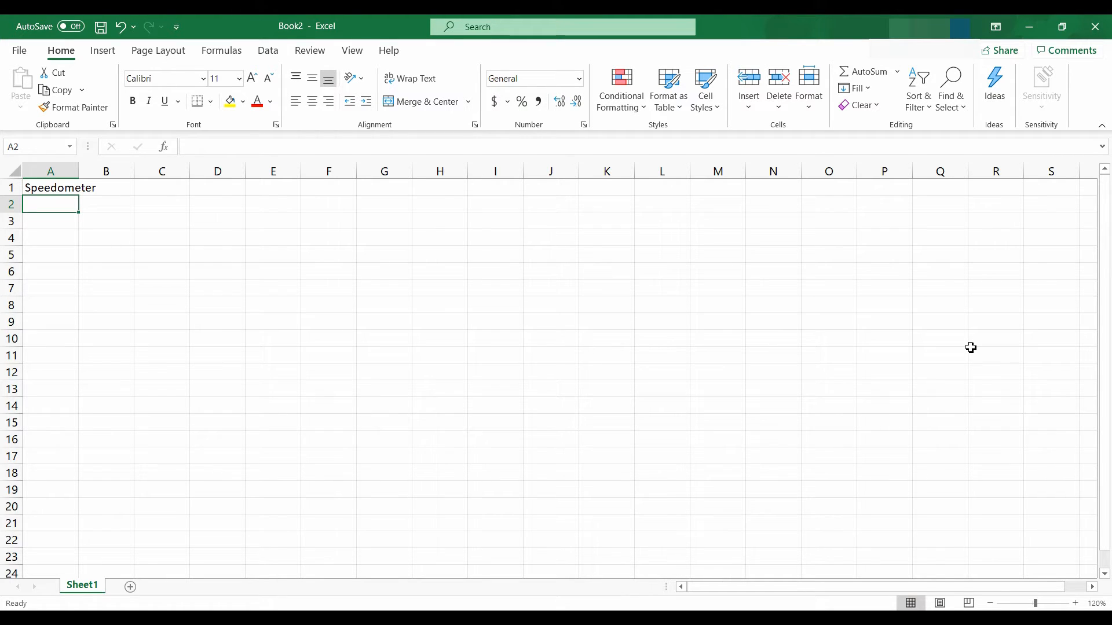
Enter the labels Start, Initial, Middle, End and Max in cells A2 to A6 below the Speedometer heading.
text(Start)
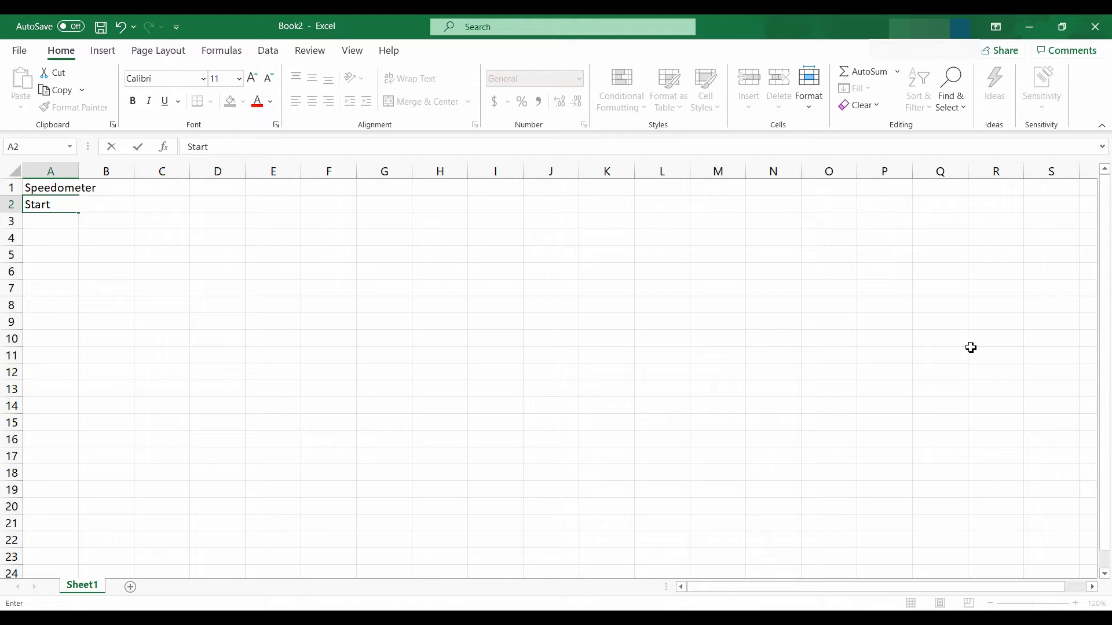
key(Return)
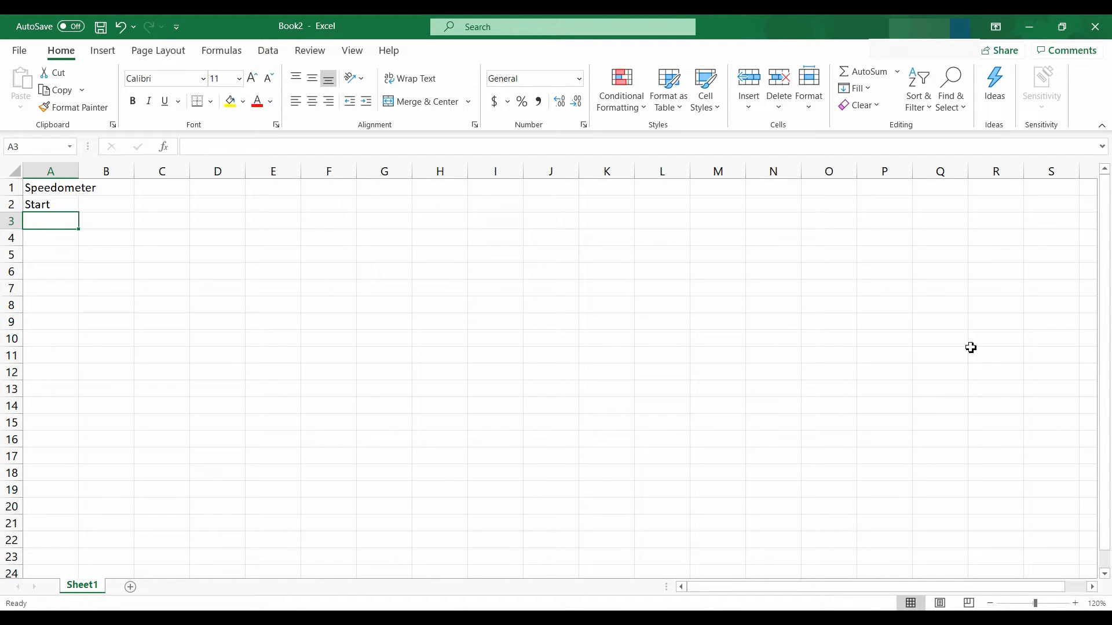
text(Initi)
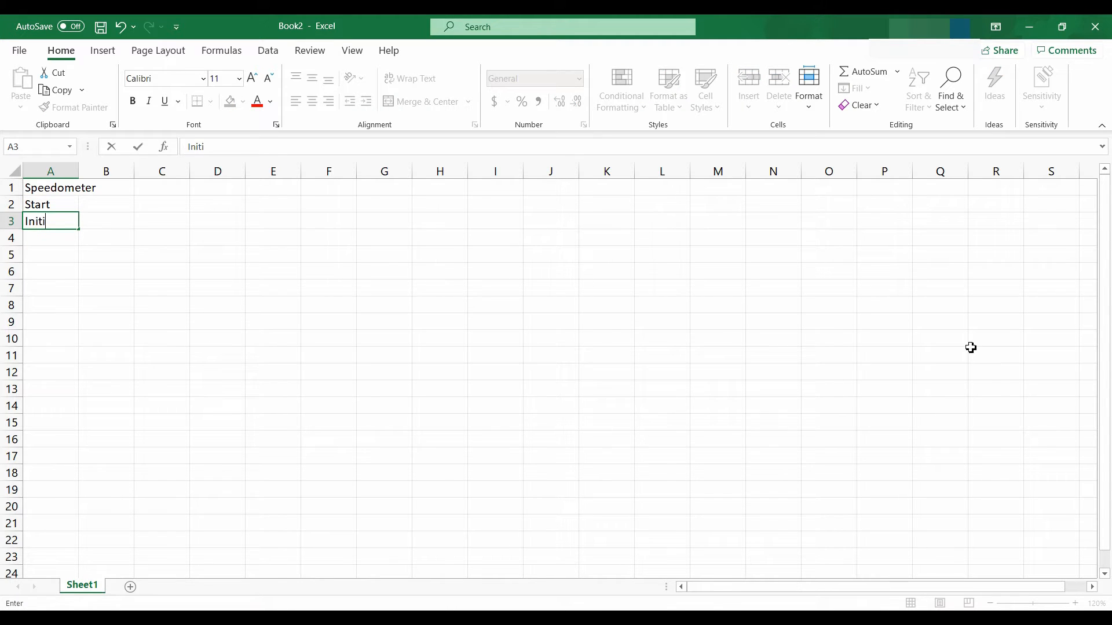
text(al)
key(Return)
text(Midle)
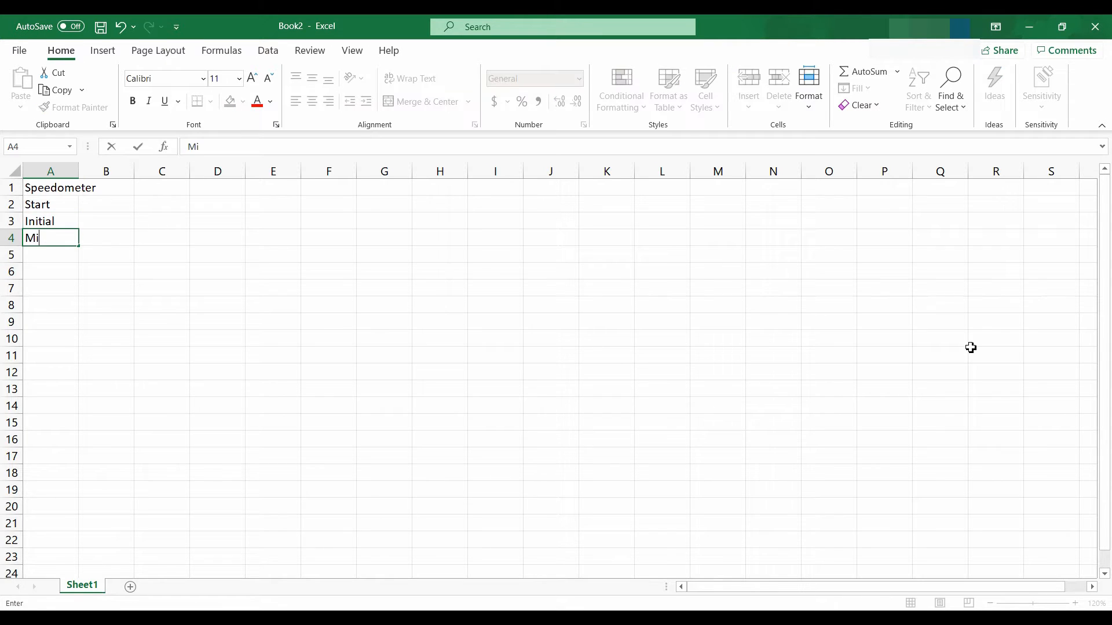
key(BackSpace)
key(BackSpace)
text(dle)
key(Return)
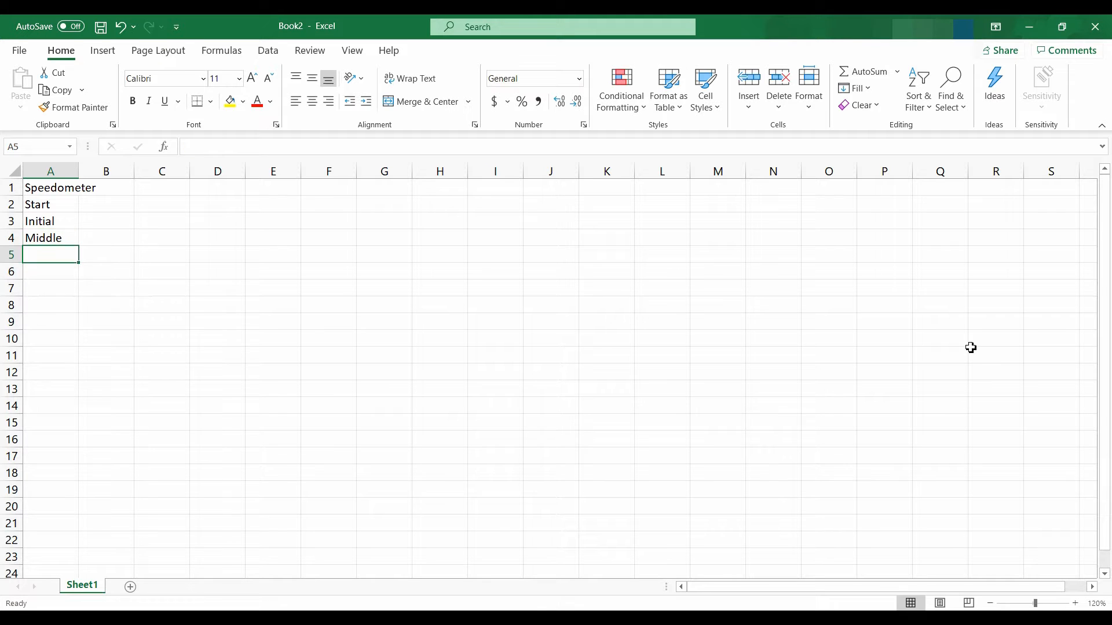
text(End)
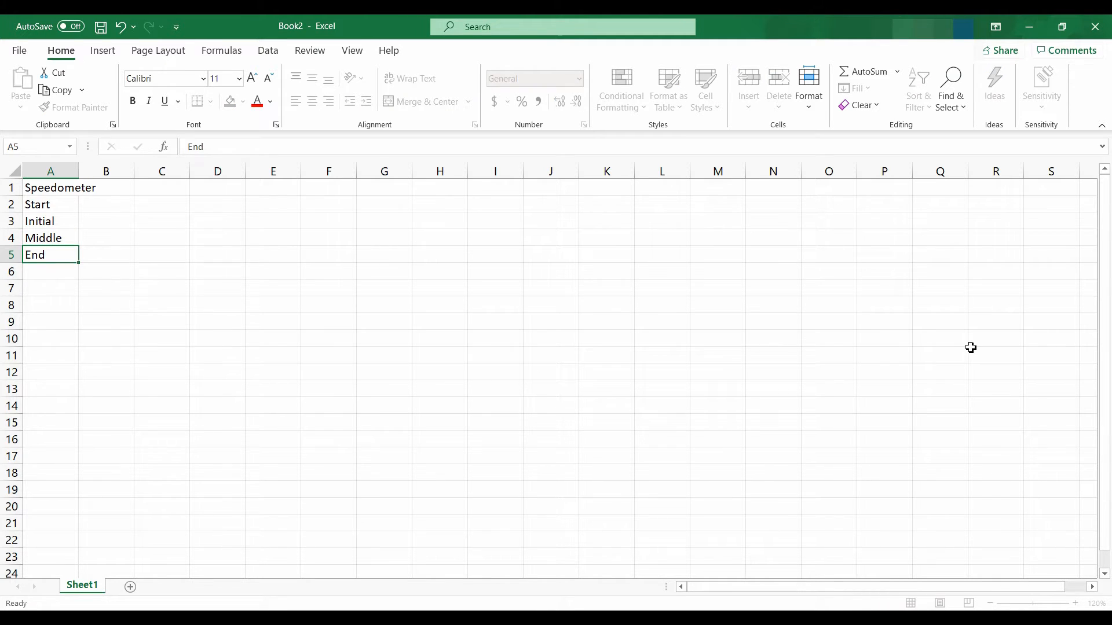
key(Return)
text(Max)
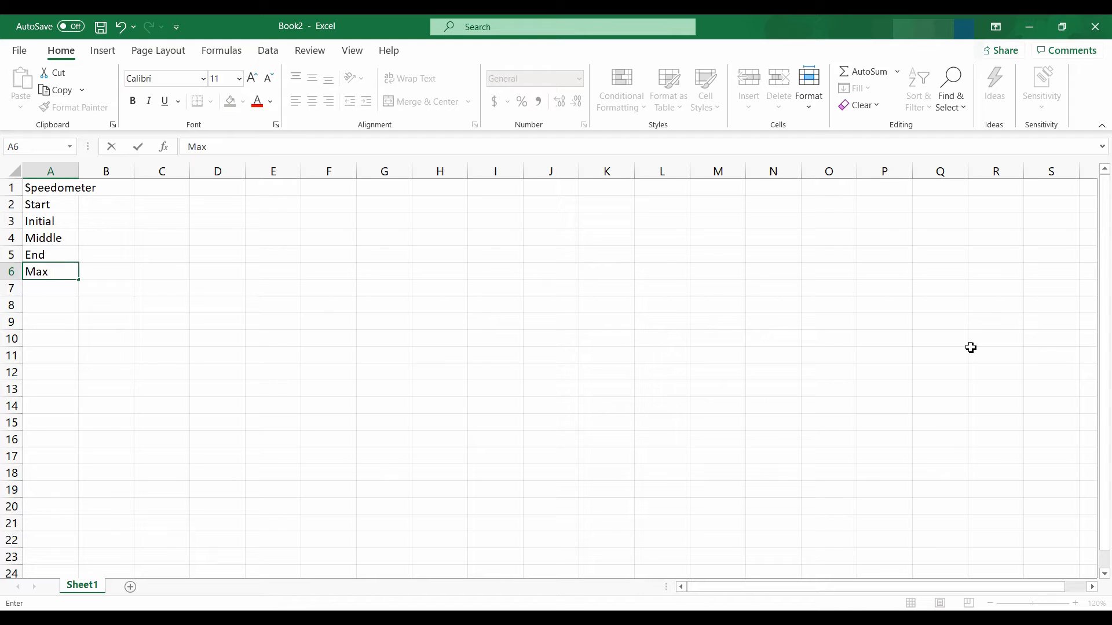
key(Up)
Fill cells B2 to B6 beside the speedometer labels with the values 0, 15, 45, 40 and 100.
key(Right)
key(Up)
key(Up)
key(Up)
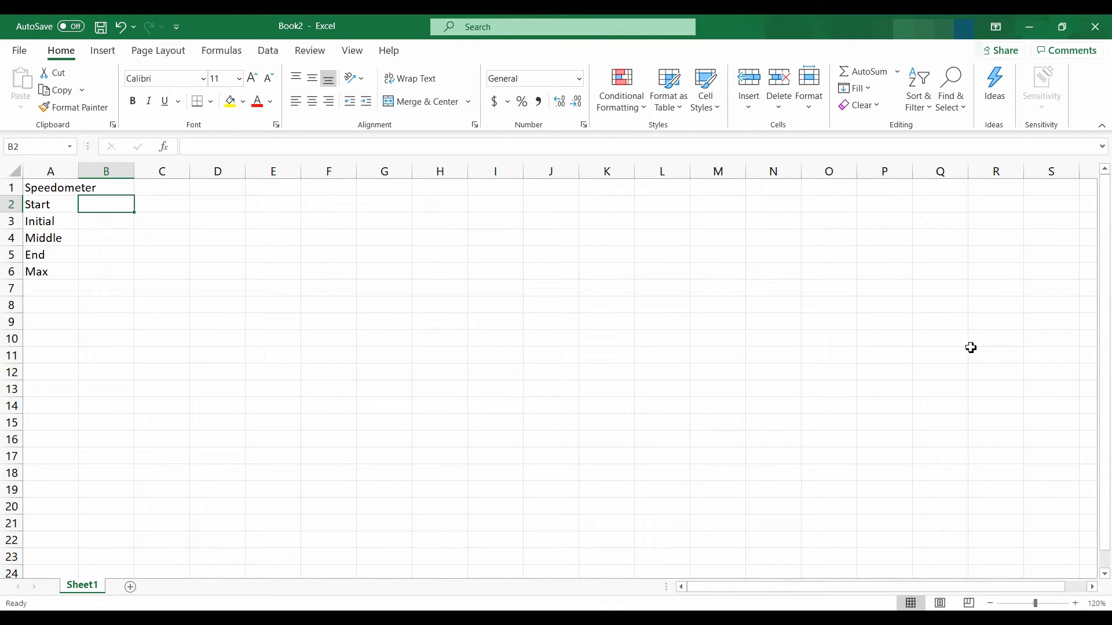
text(0)
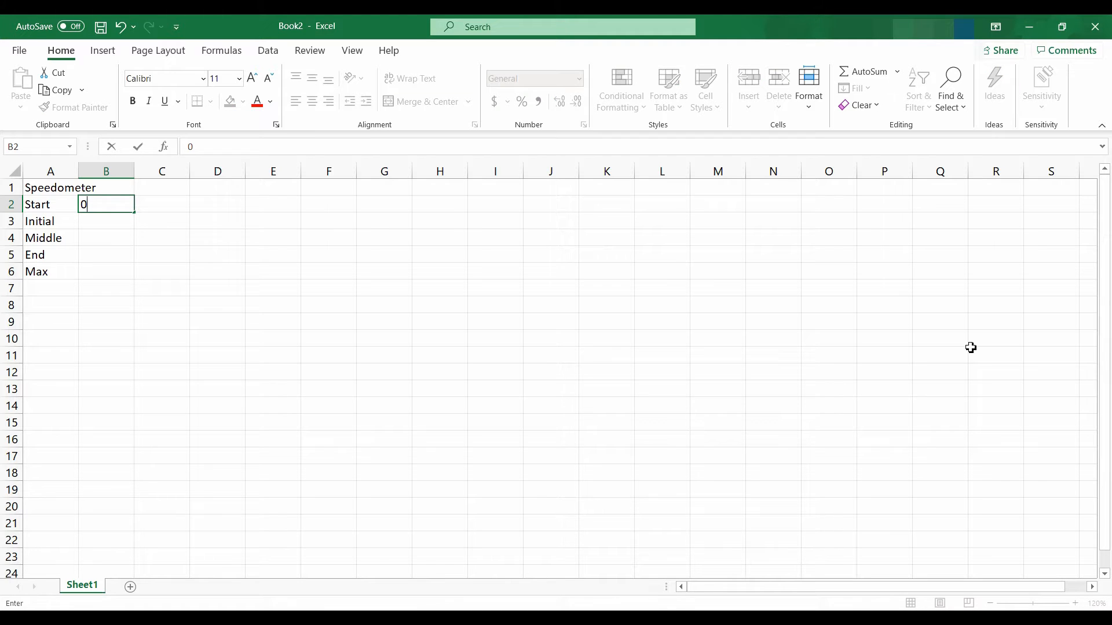
key(Return)
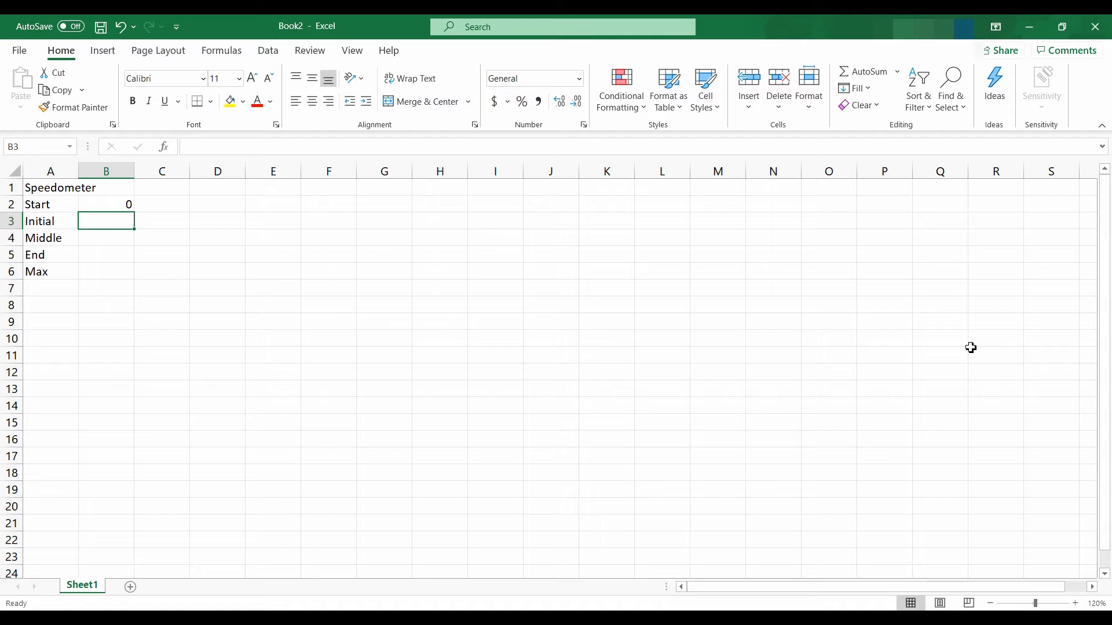
text(15)
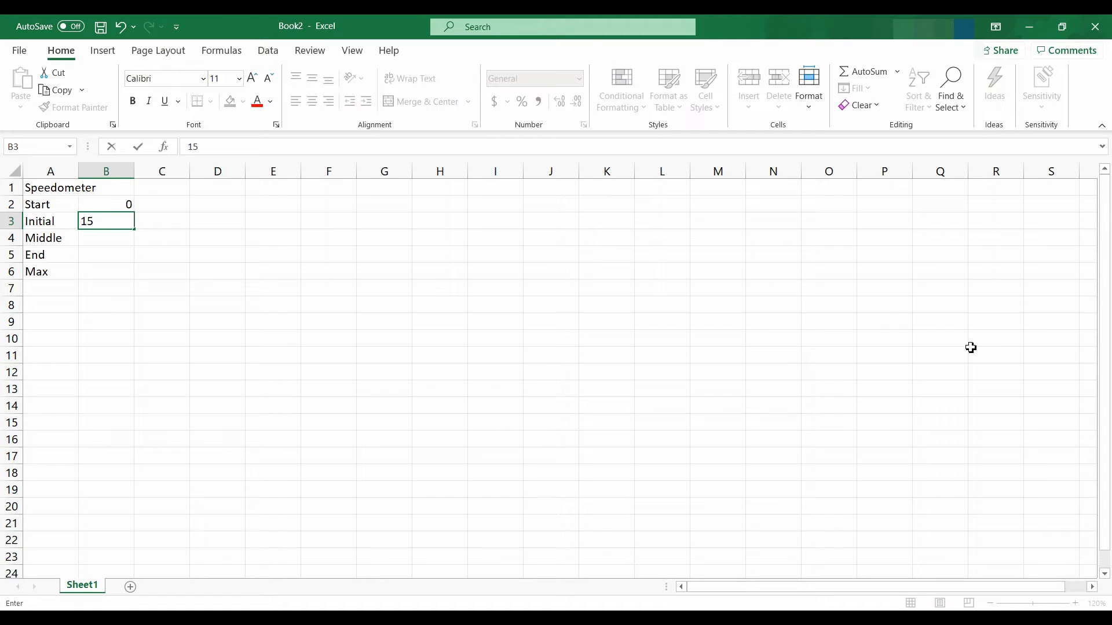
key(Return)
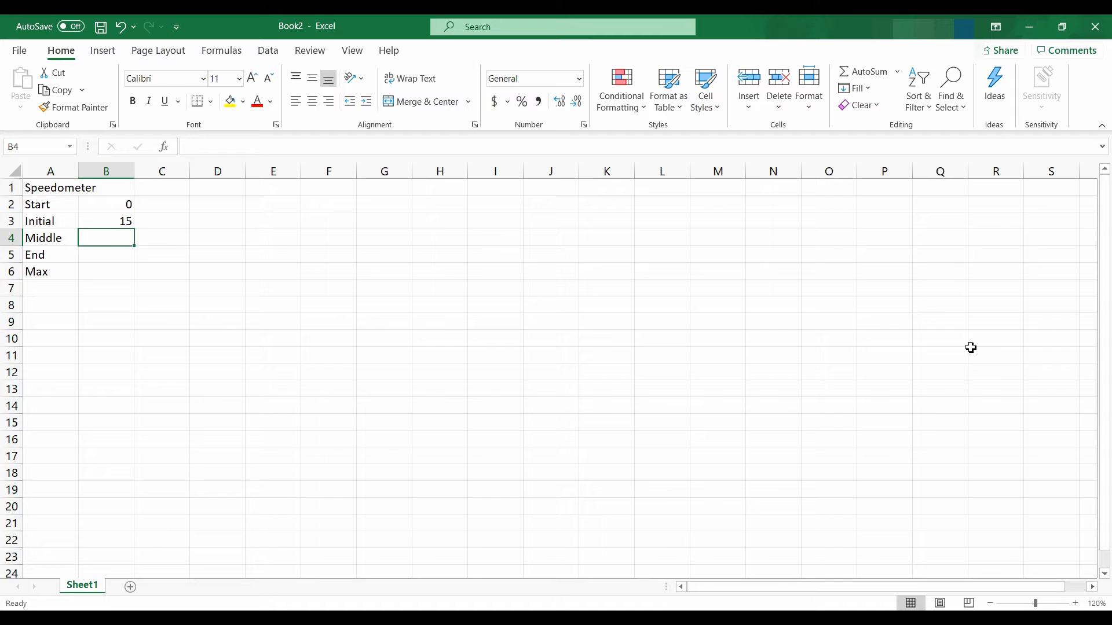
text(45)
key(Return)
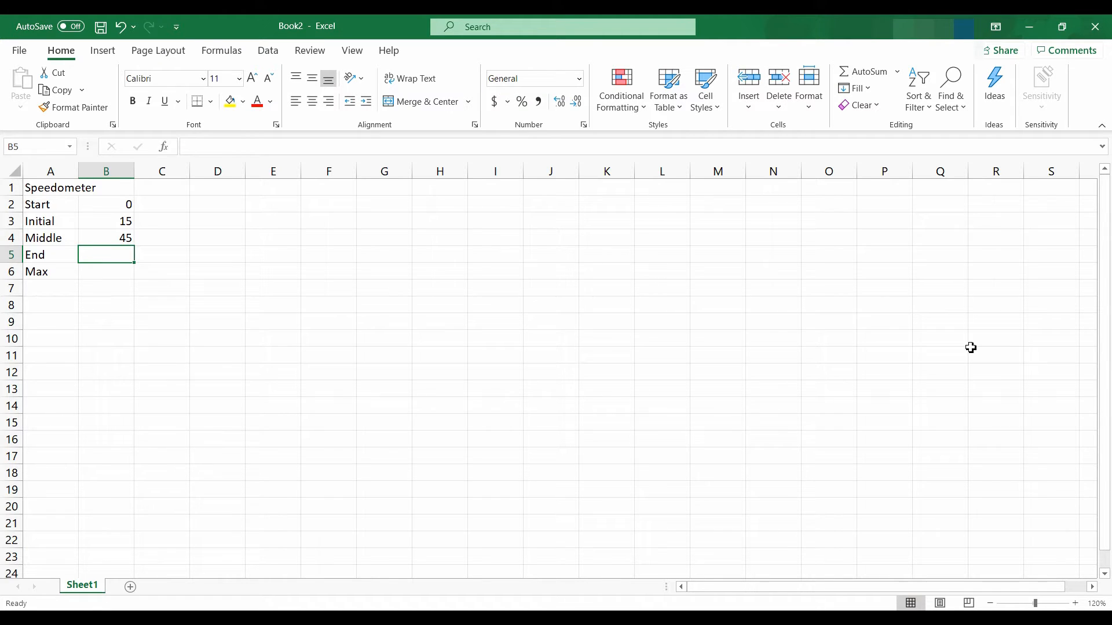
text(40)
key(Return)
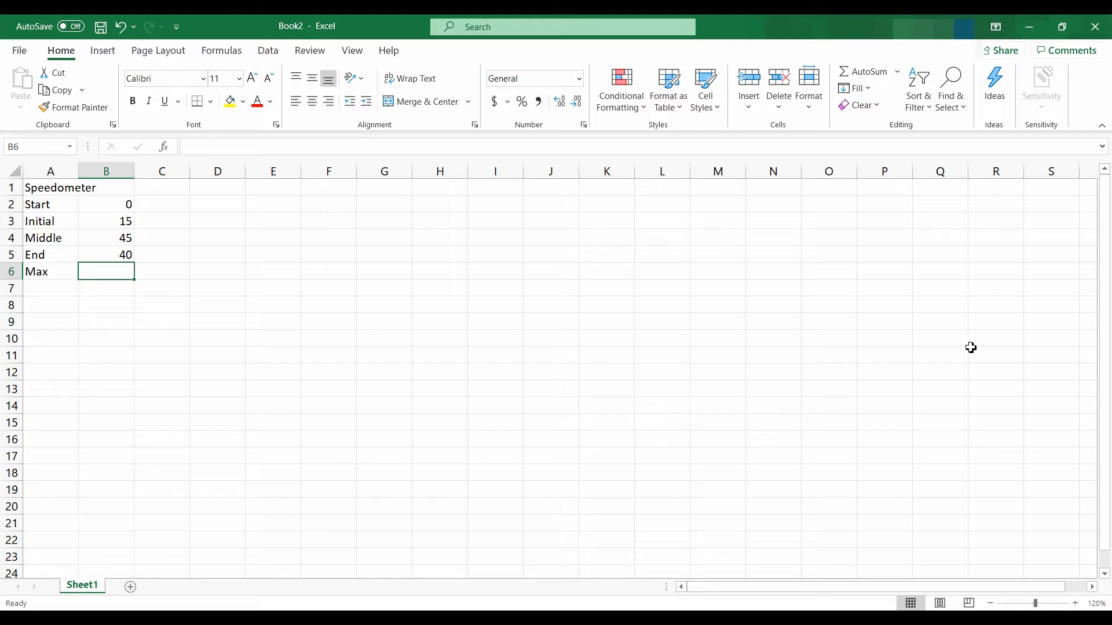
text(100)
key(Up)
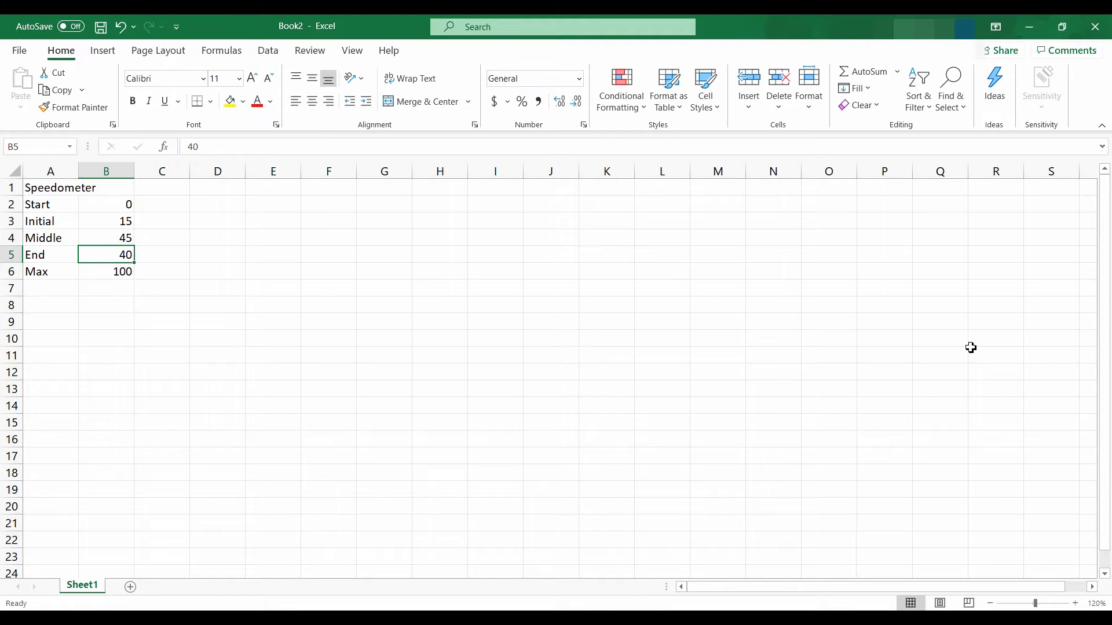
Select the speedometer values in B2:B6 to check their sum.
key(Down)
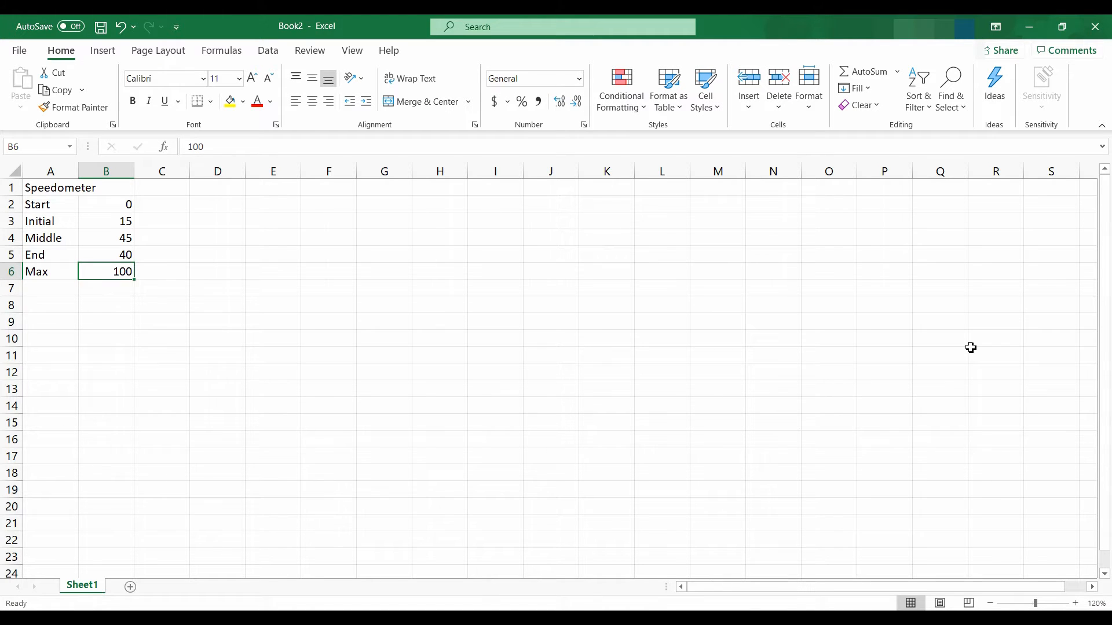
key(shift+Up)
key(shift+Up)
key(shift+Up)
key(shift+Up)
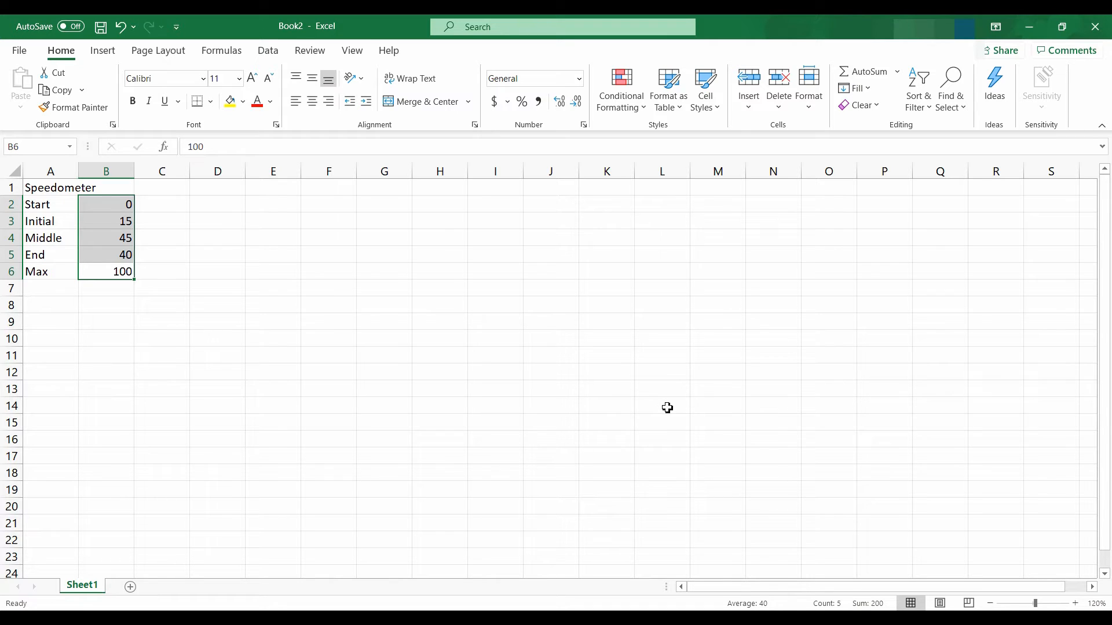
Enter the heading "Pointer" in A8 and the labels Value, Pointer and End in cells A9 to A11.
key(Down)
key(Down)
key(Left)
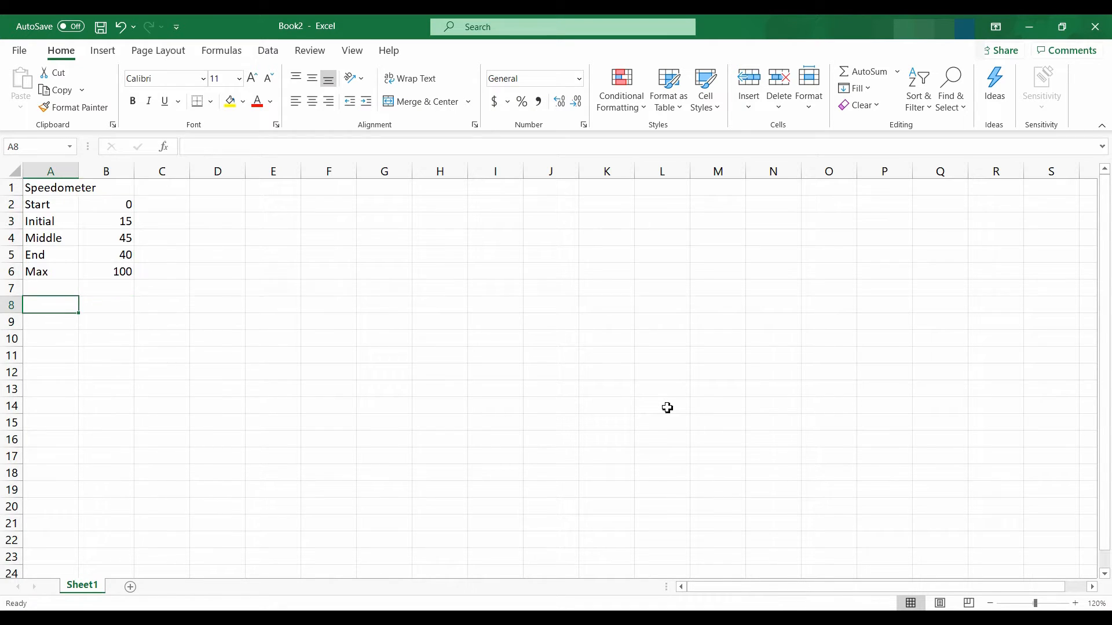
text(Pointe)
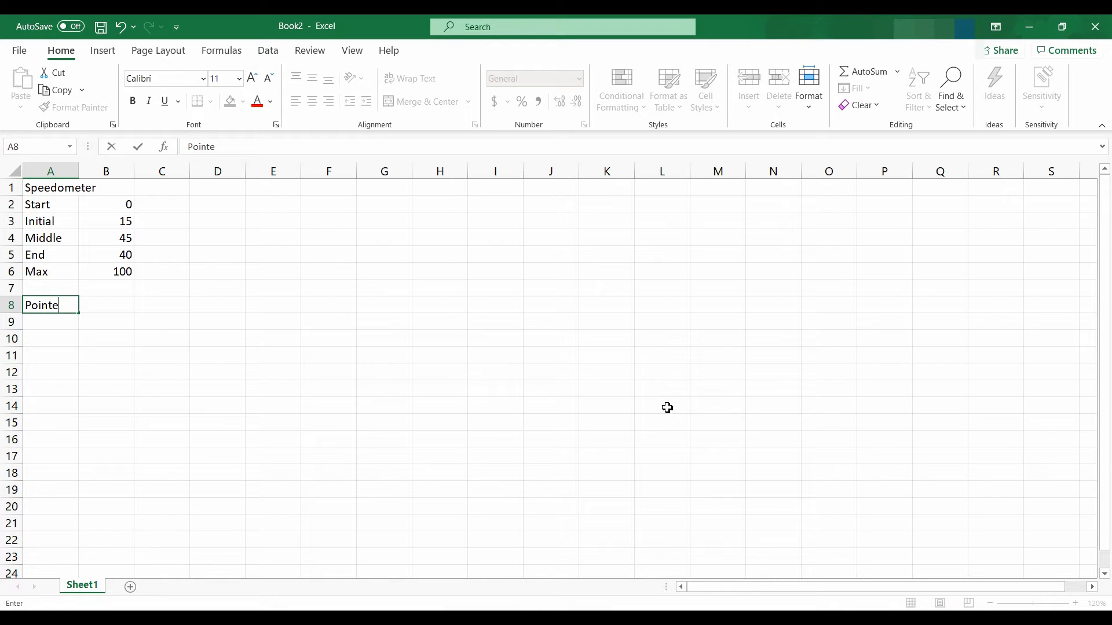
text(r)
key(Return)
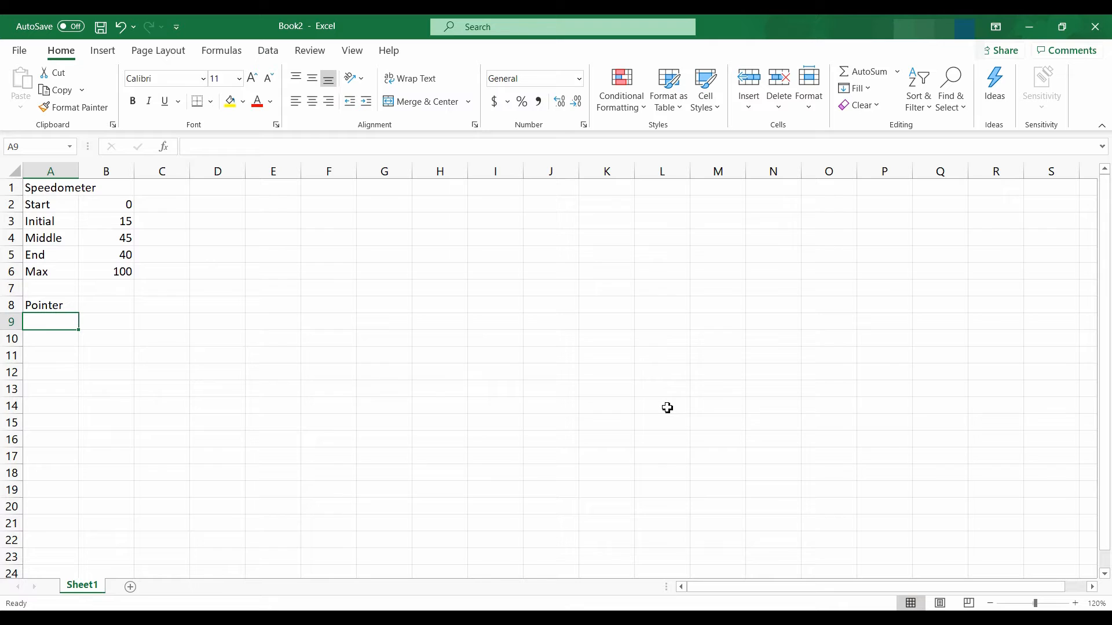
text(Value)
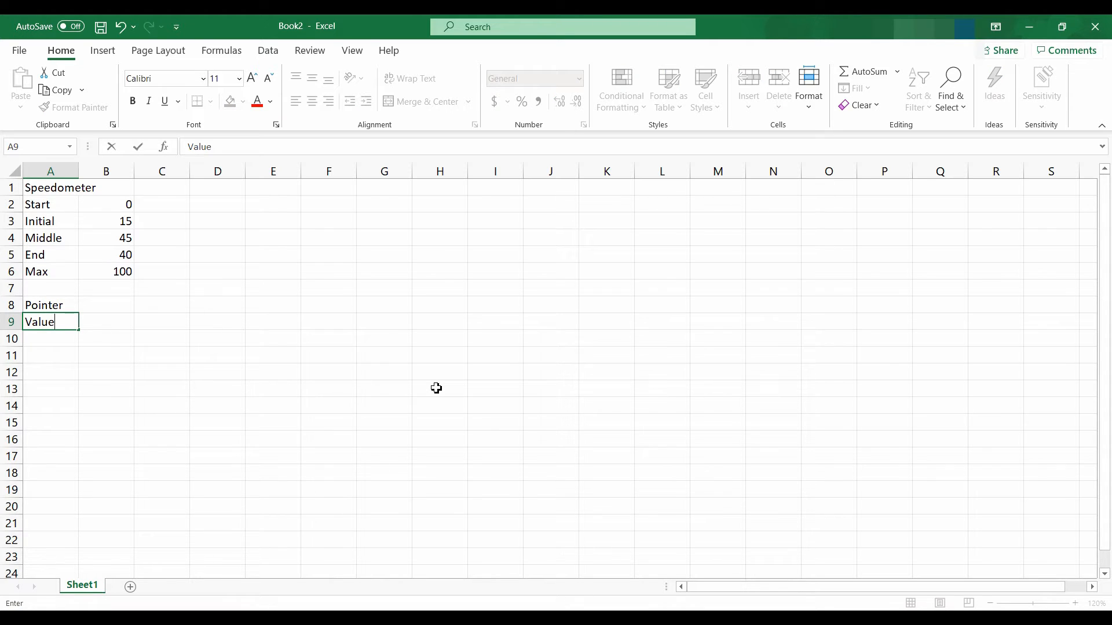
key(Return)
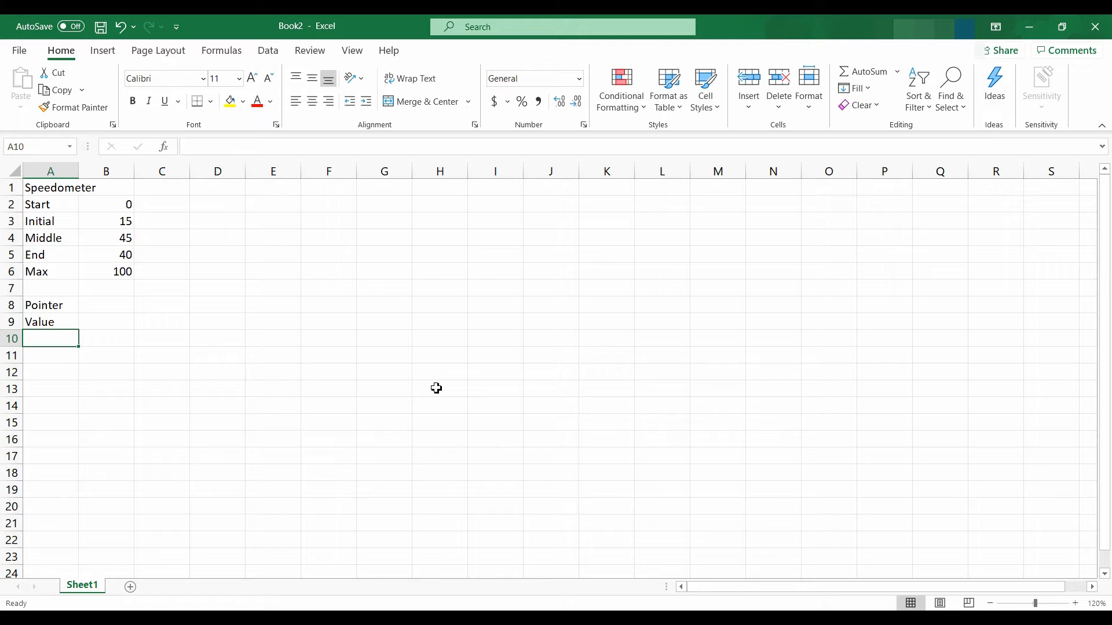
text(Pointer)
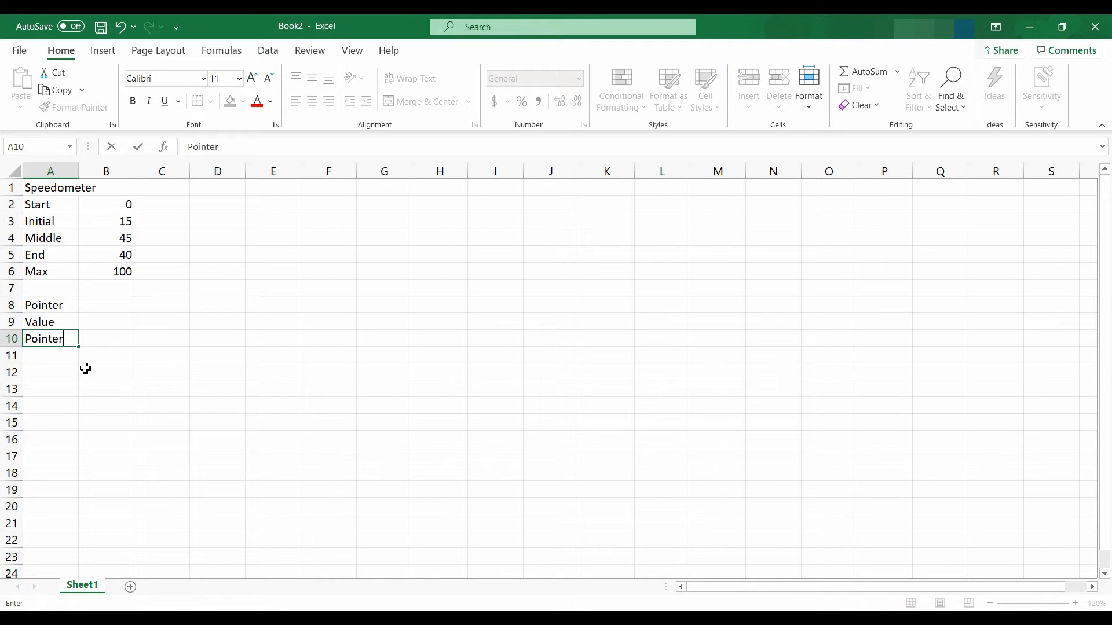
key(Return)
text(End)
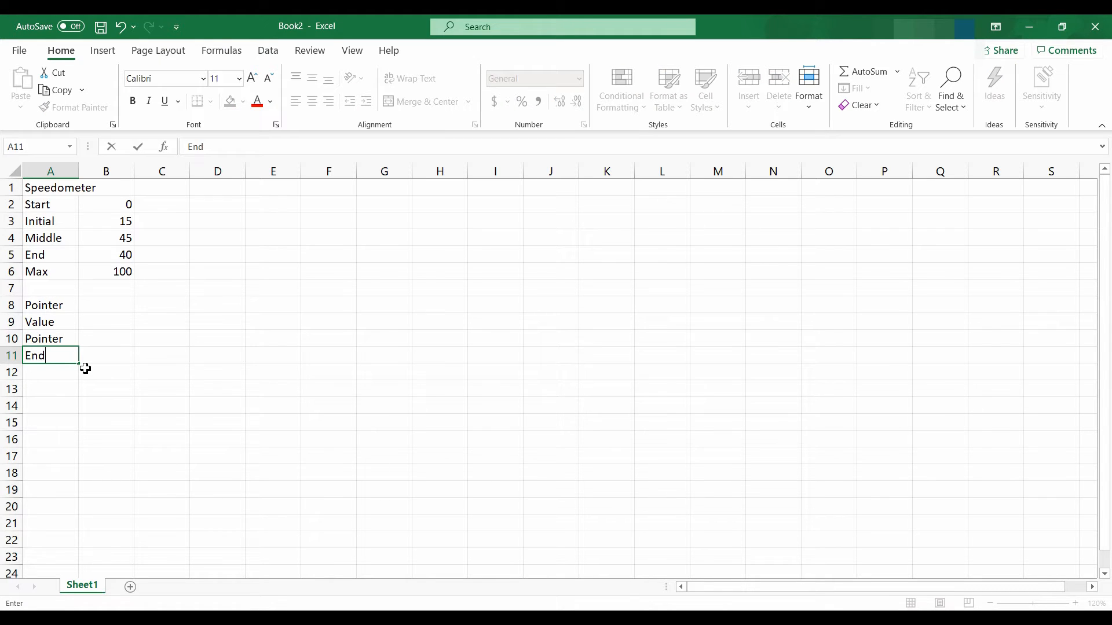
Set the pointer table's Value in B9 to 45% and its Pointer in B10 to 1%.
click(119, 326)
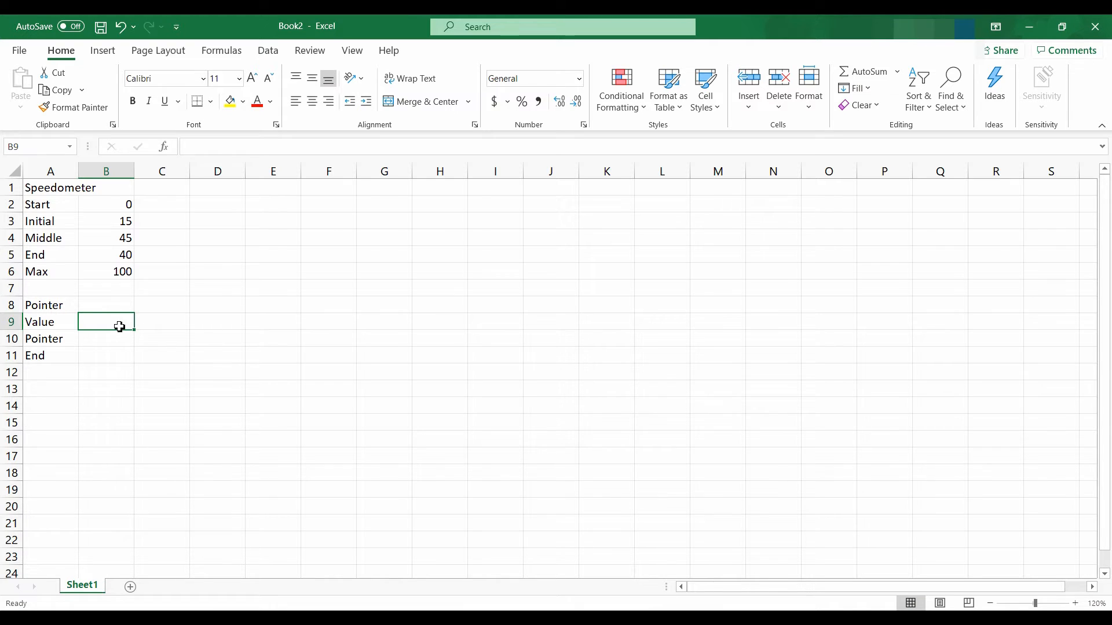
text(45)
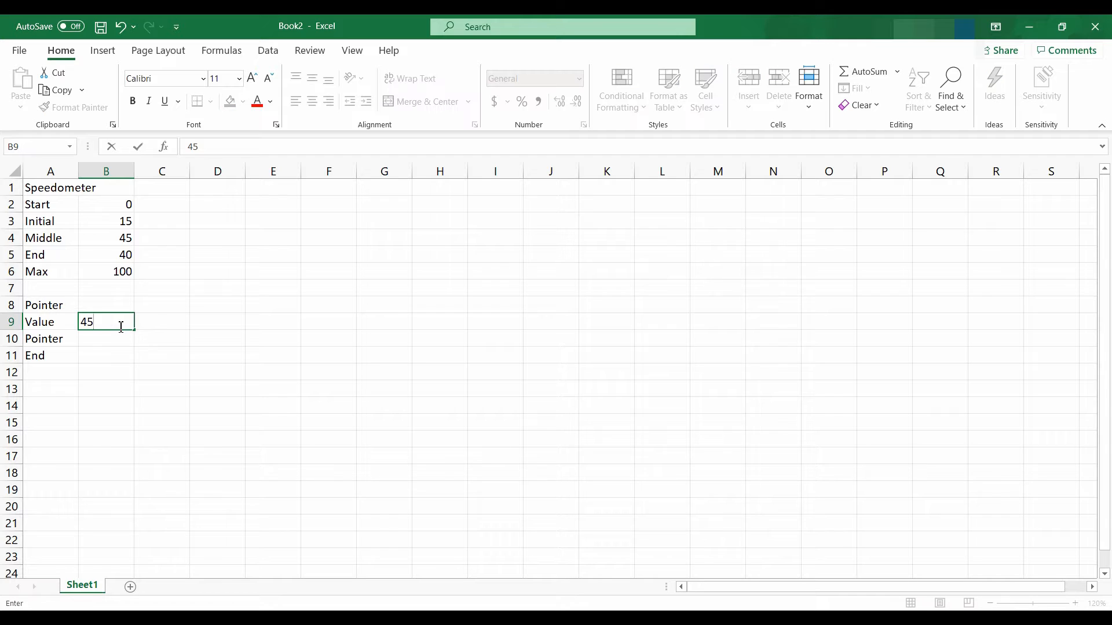
text(%)
key(Return)
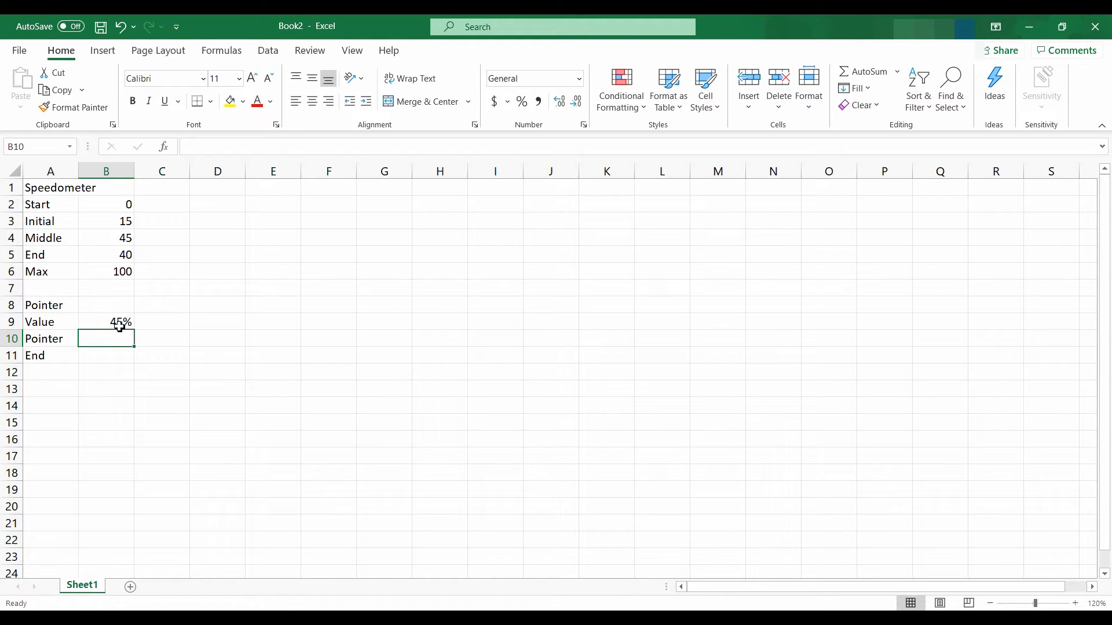
text(1%)
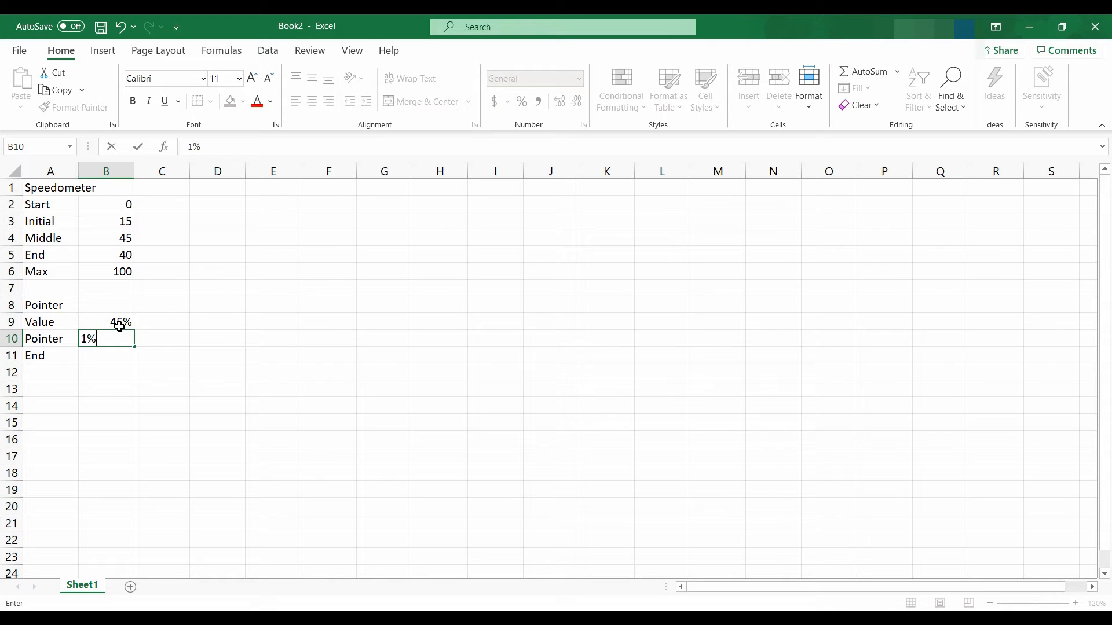
key(Return)
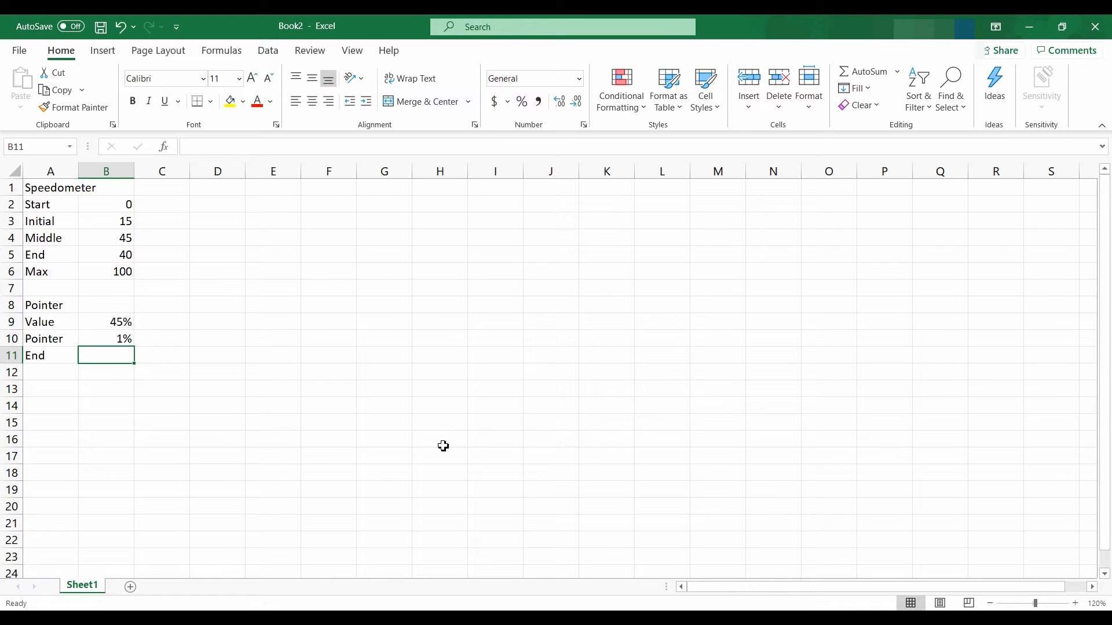
Enter the formula =200%-(B9+B10) as the pointer table's End value in B11.
text(=)
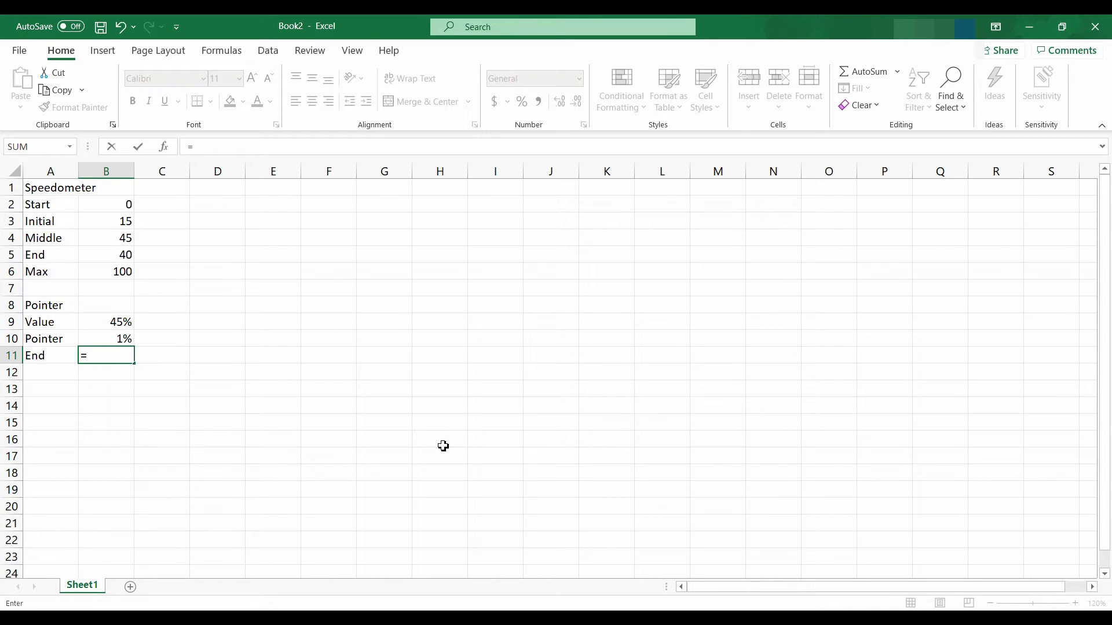
text(200%-()
key(Up)
key(Up)
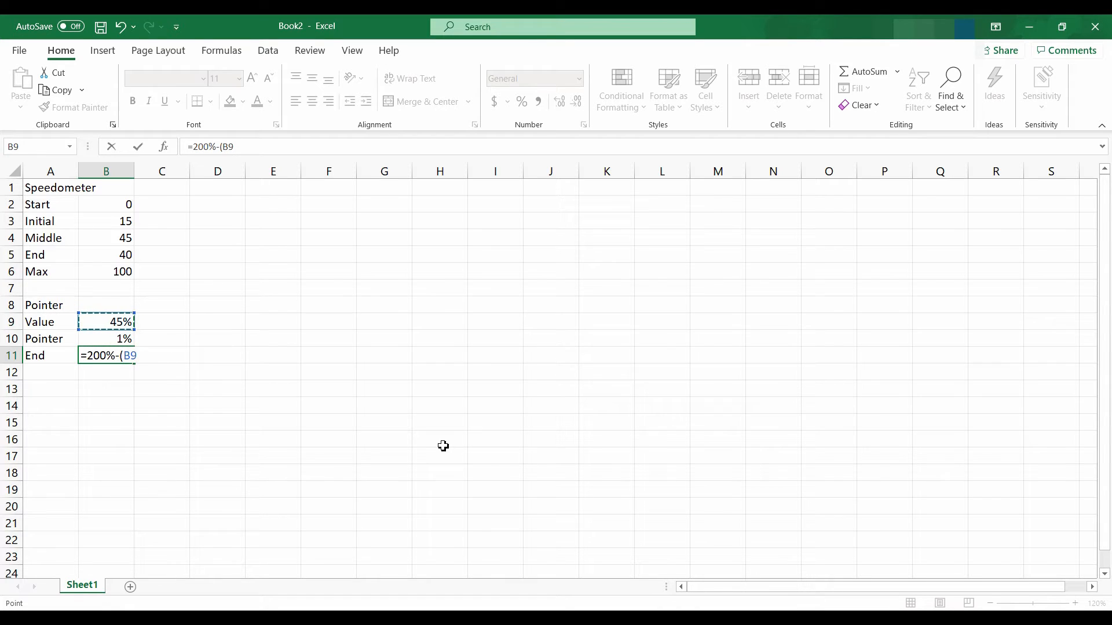
text(+)
key(Down)
key(Up)
key(Up)
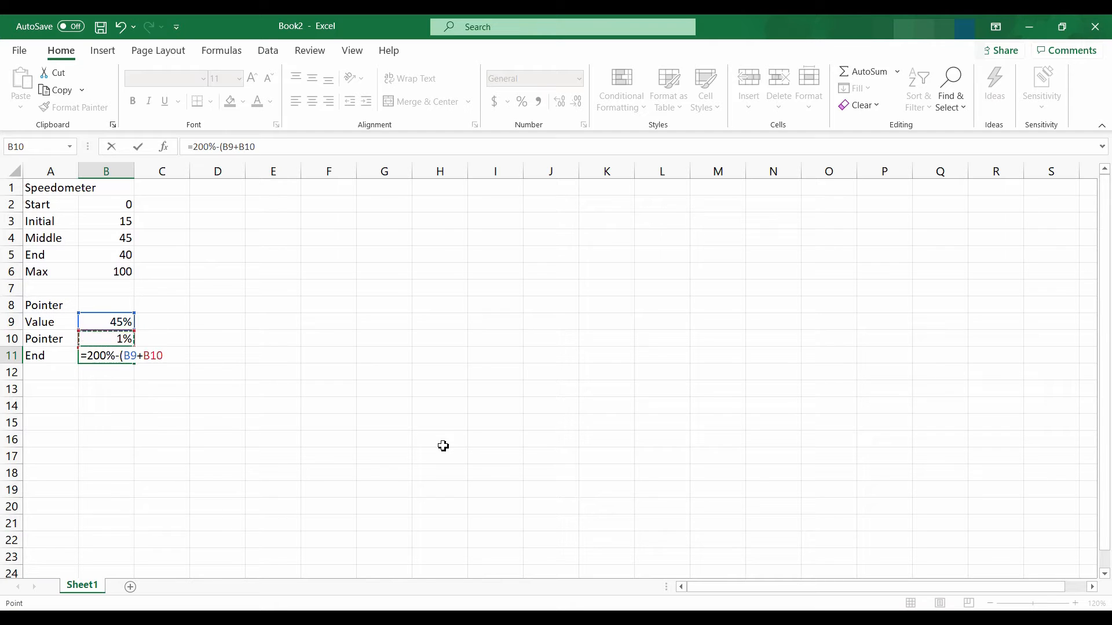
text())
key(Return)
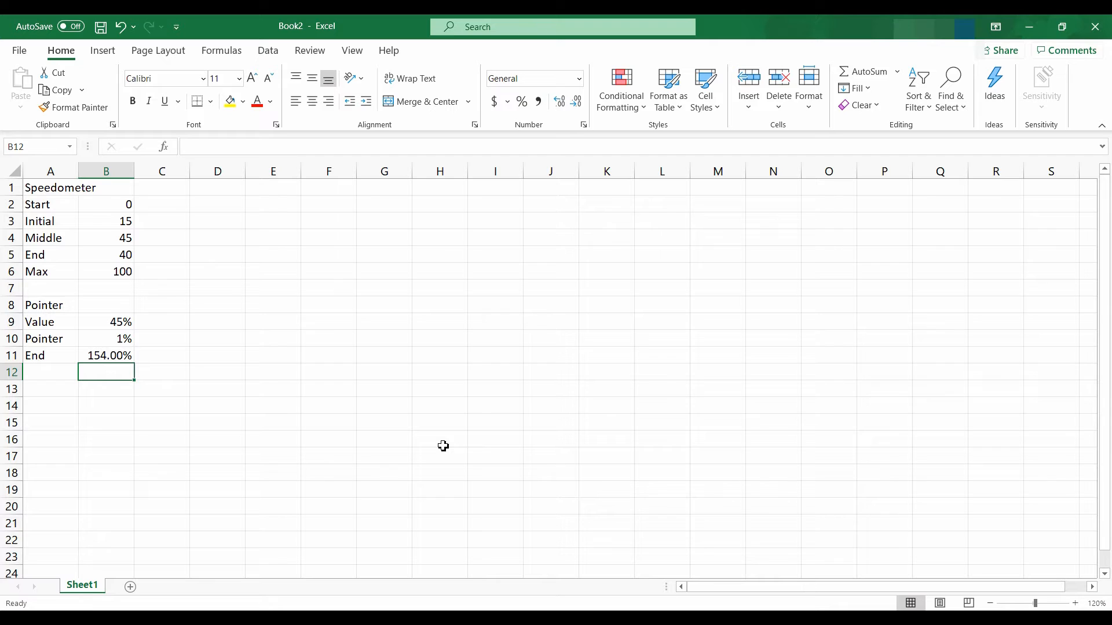
Format the End percentage in B11 to show no decimal places.
click(116, 358)
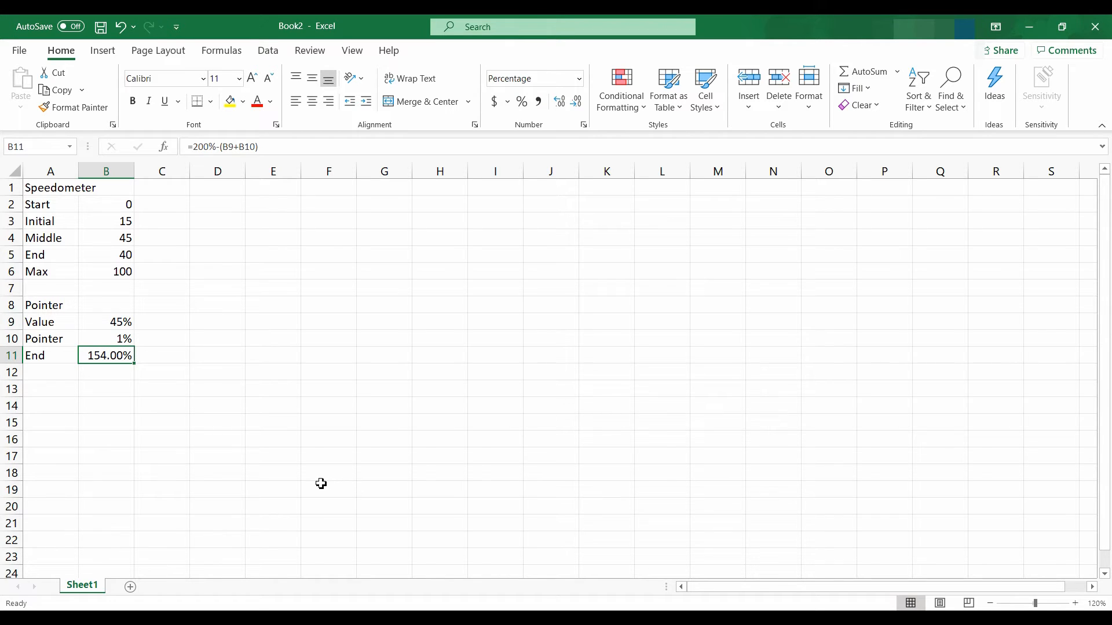
click(577, 102)
click(579, 107)
click(240, 472)
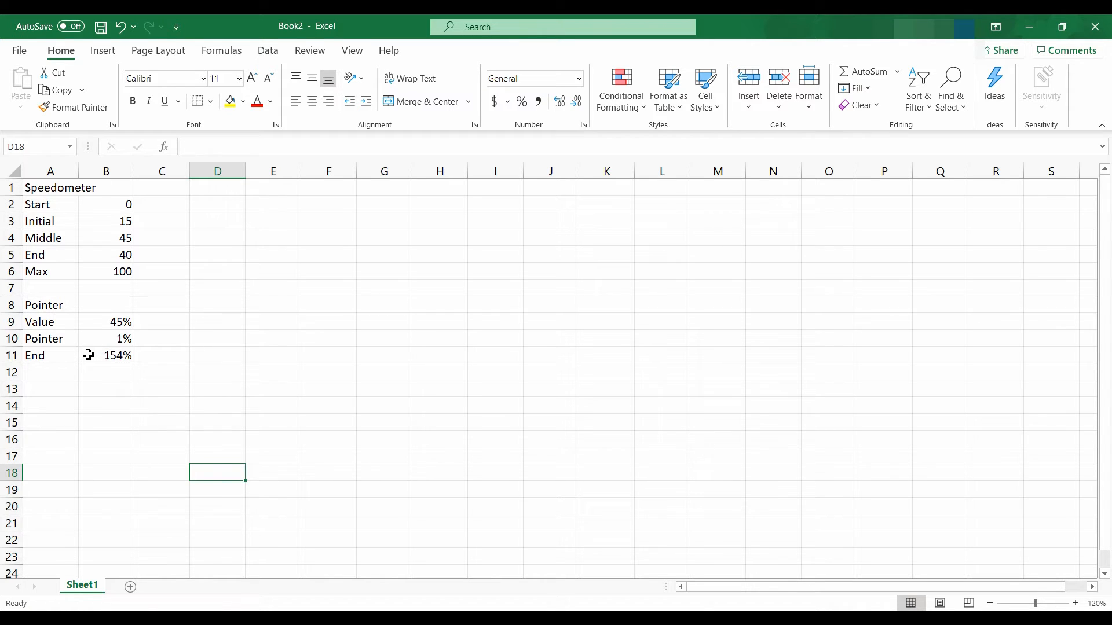
Insert an empty doughnut chart and place and enlarge it beside the tables to span about D1 to L19.
click(255, 238)
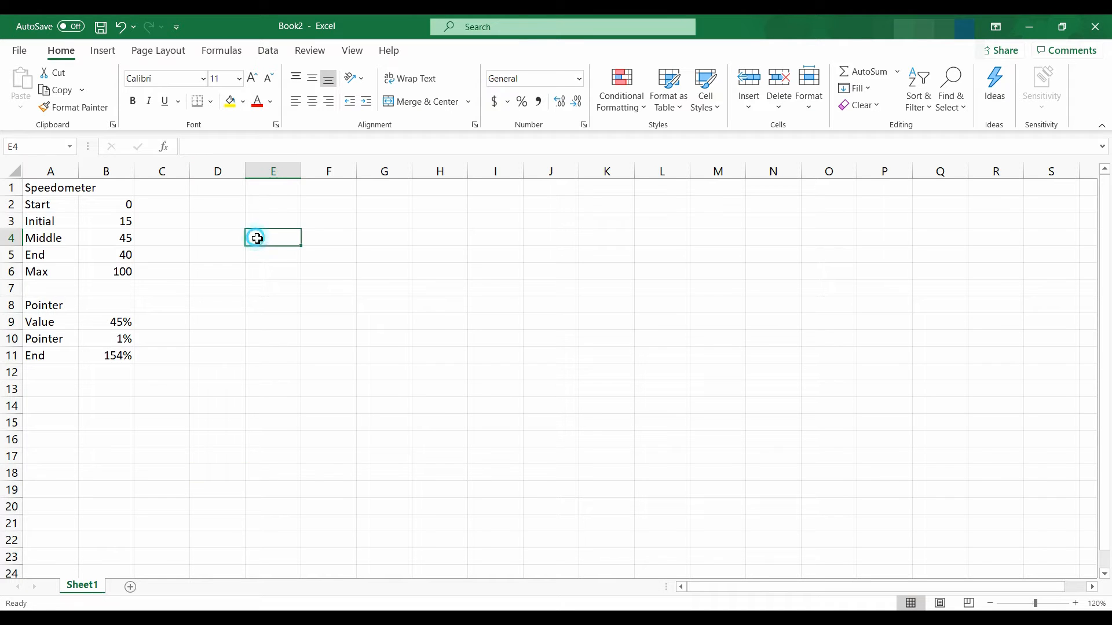
click(109, 55)
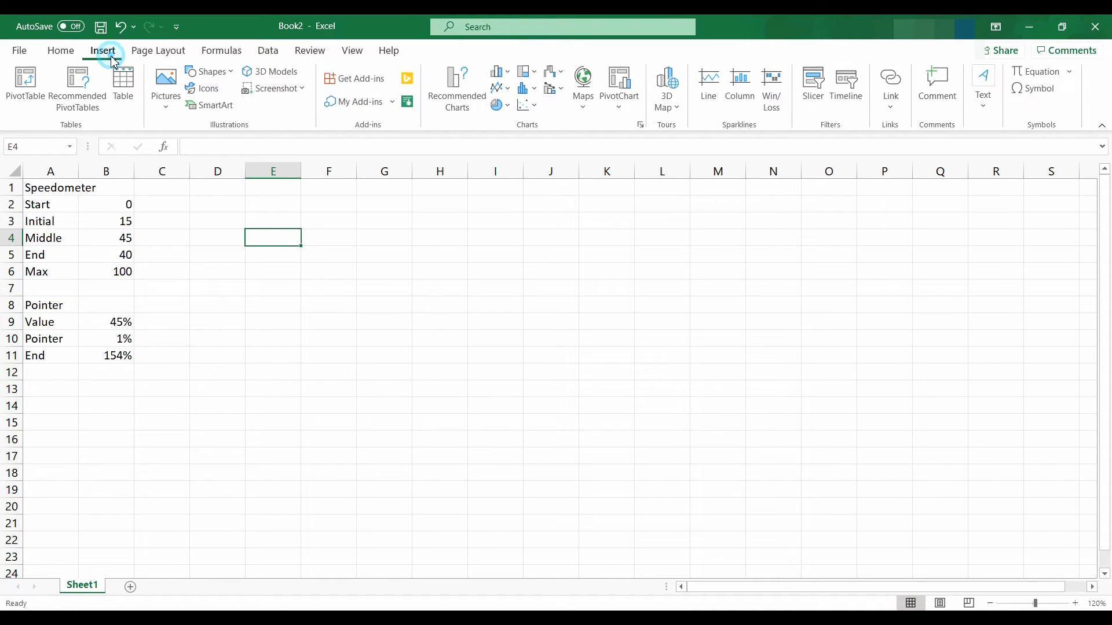
click(501, 105)
click(511, 294)
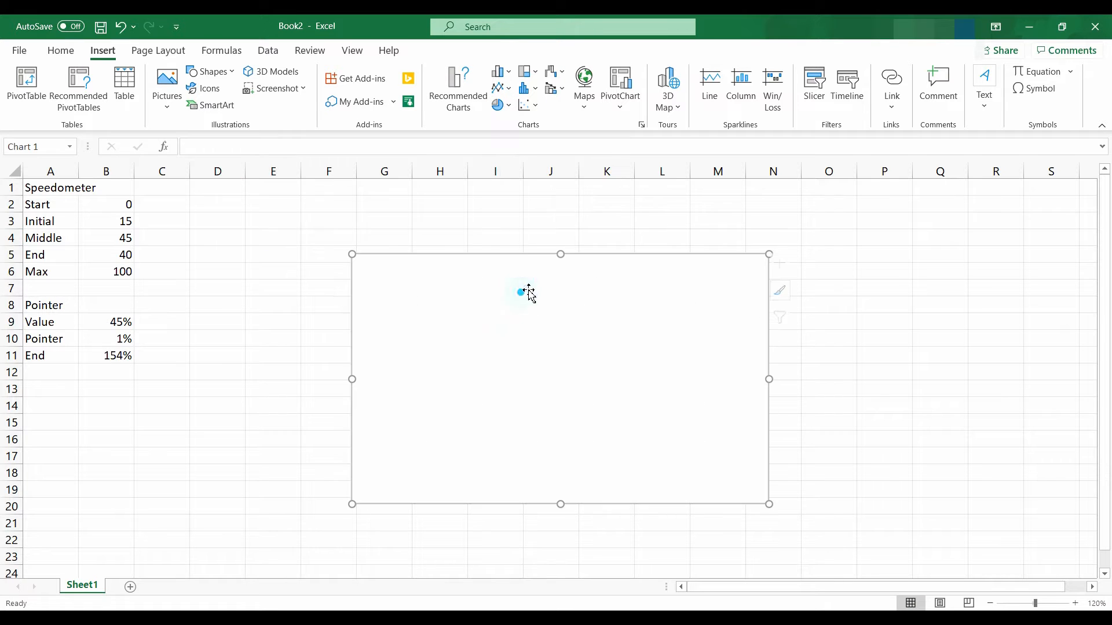
drag(588, 260, 430, 189)
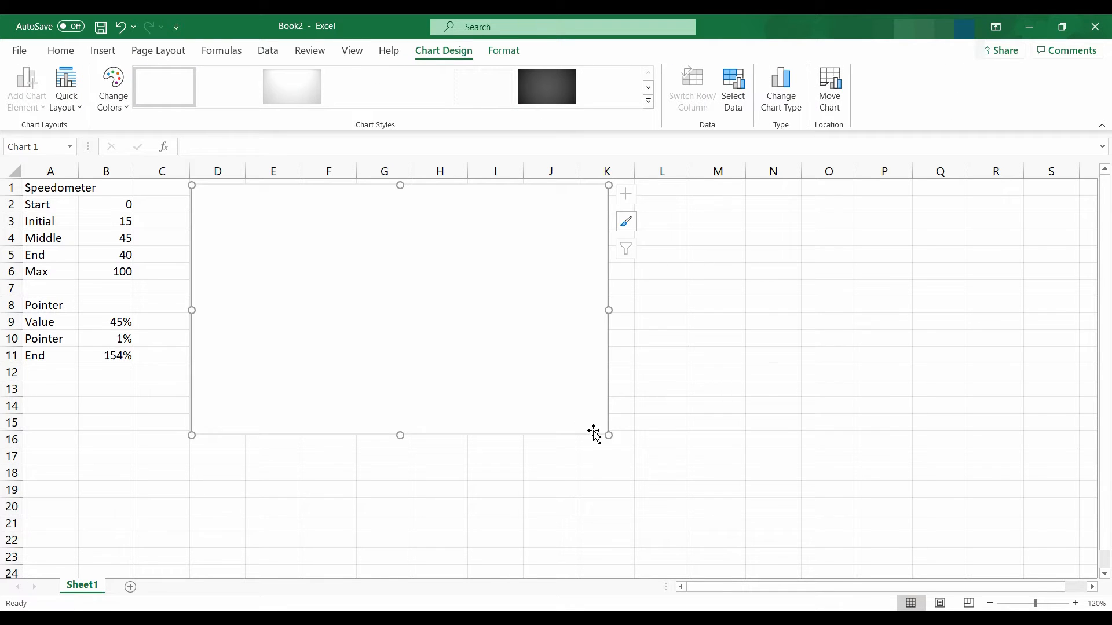
drag(609, 435, 657, 491)
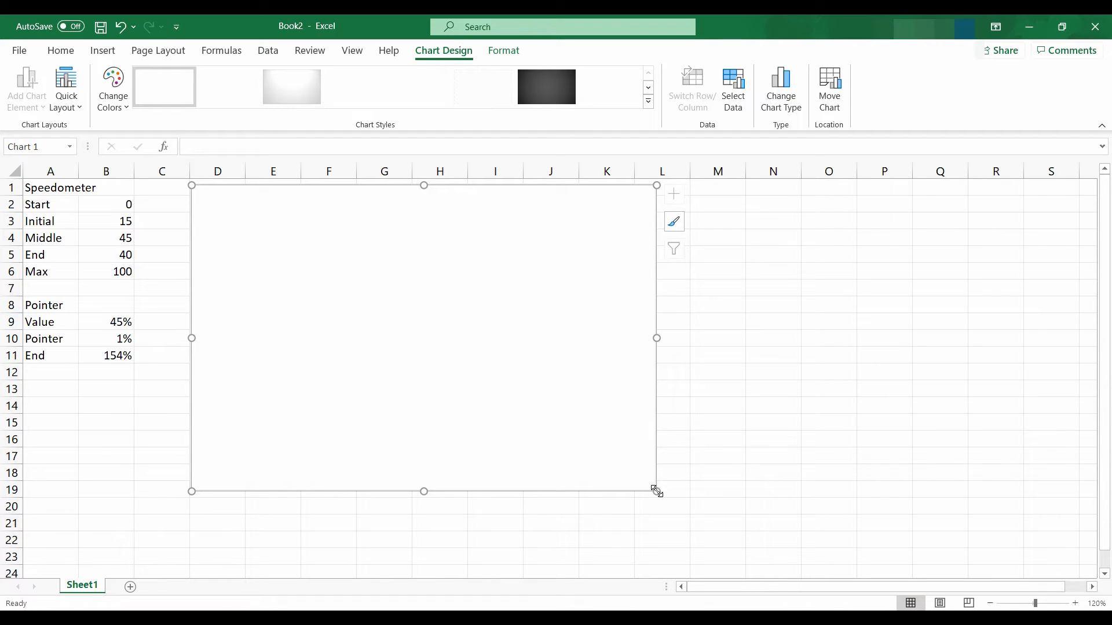
Add a data series to the empty chart and take its series name from cell A1.
click(648, 381)
right_click(647, 381)
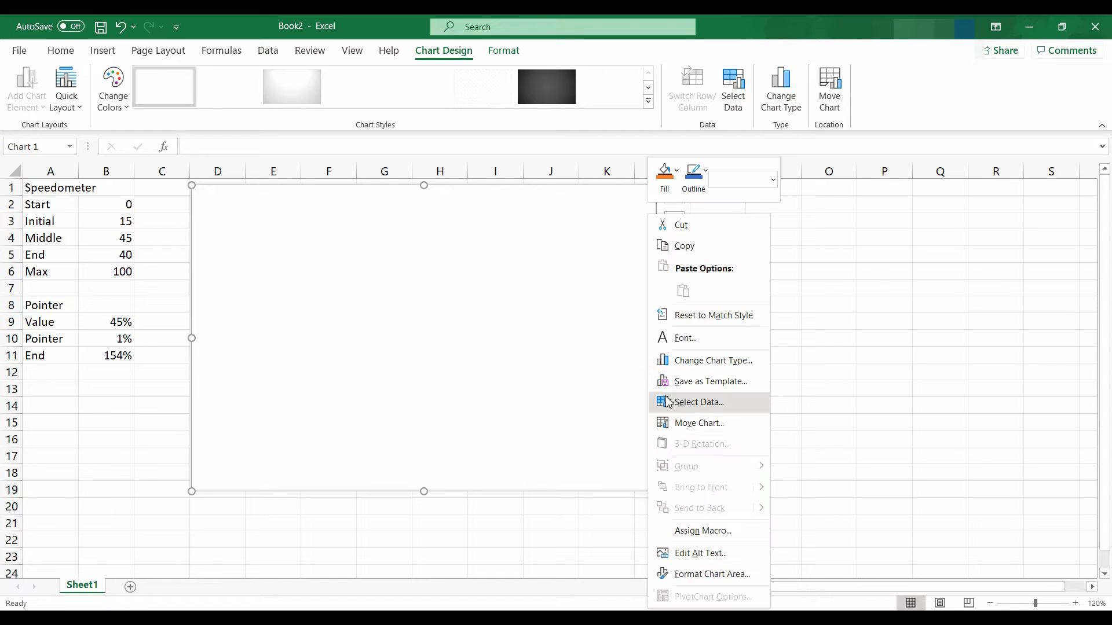
click(687, 402)
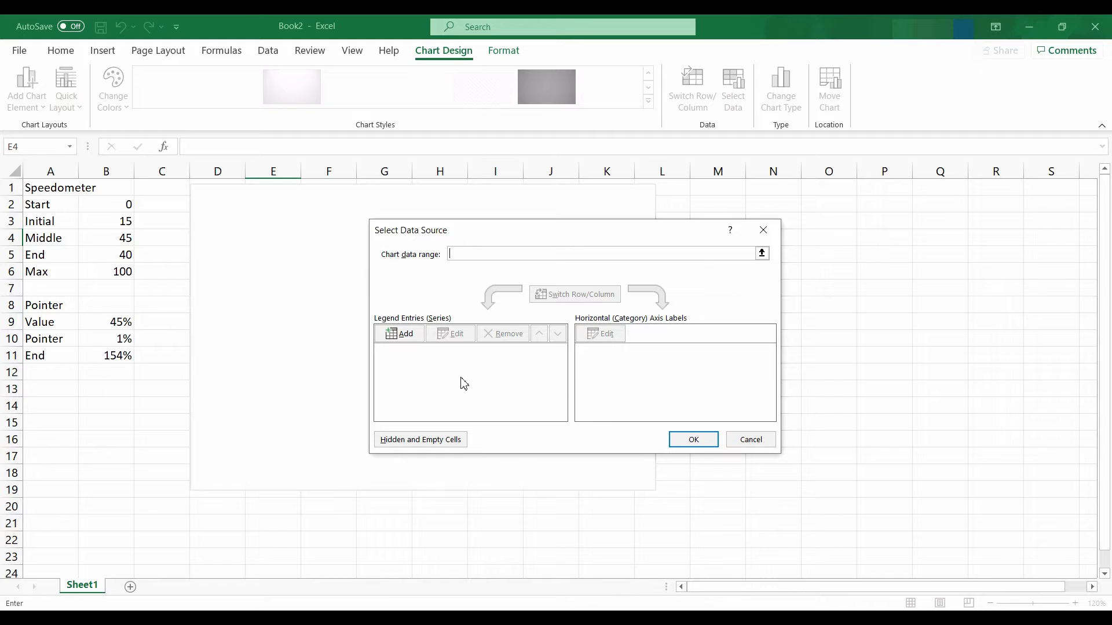
click(407, 335)
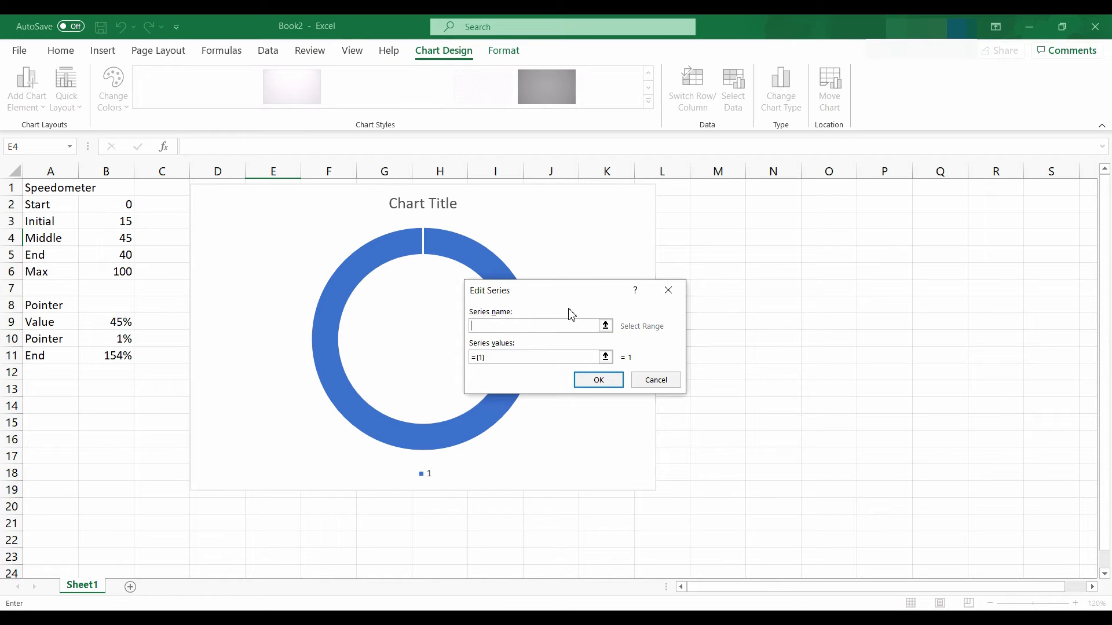
click(605, 326)
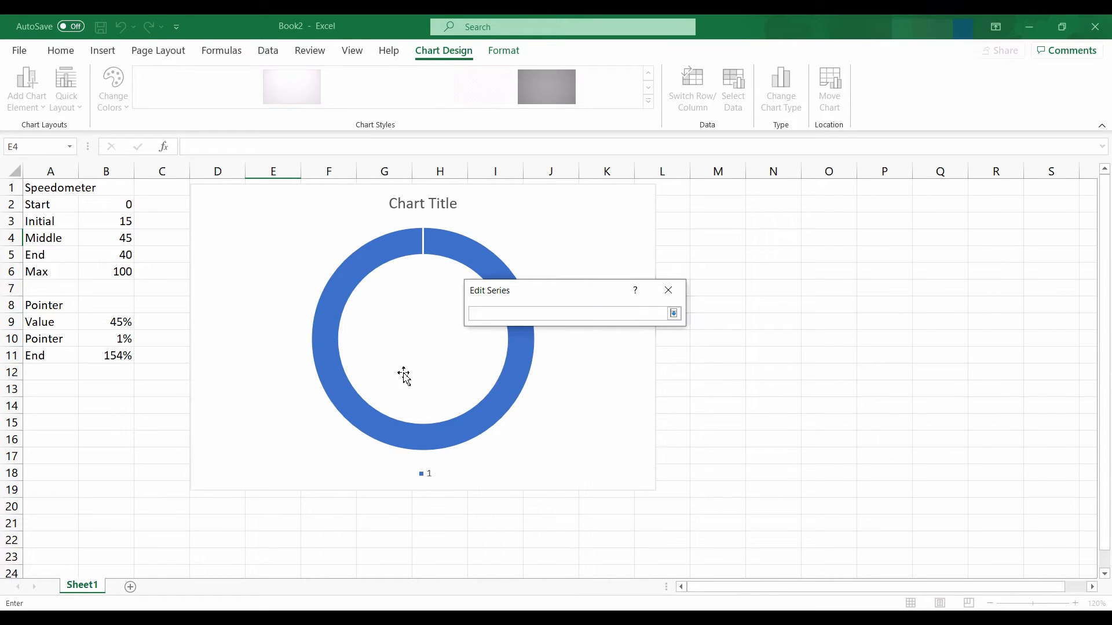
click(68, 193)
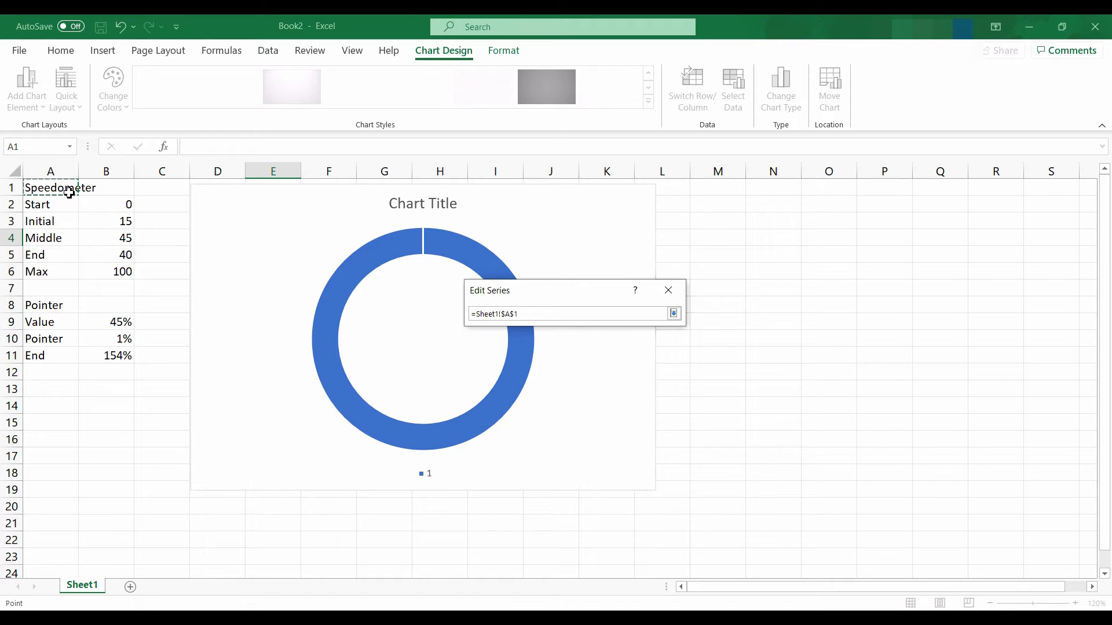
key(Return)
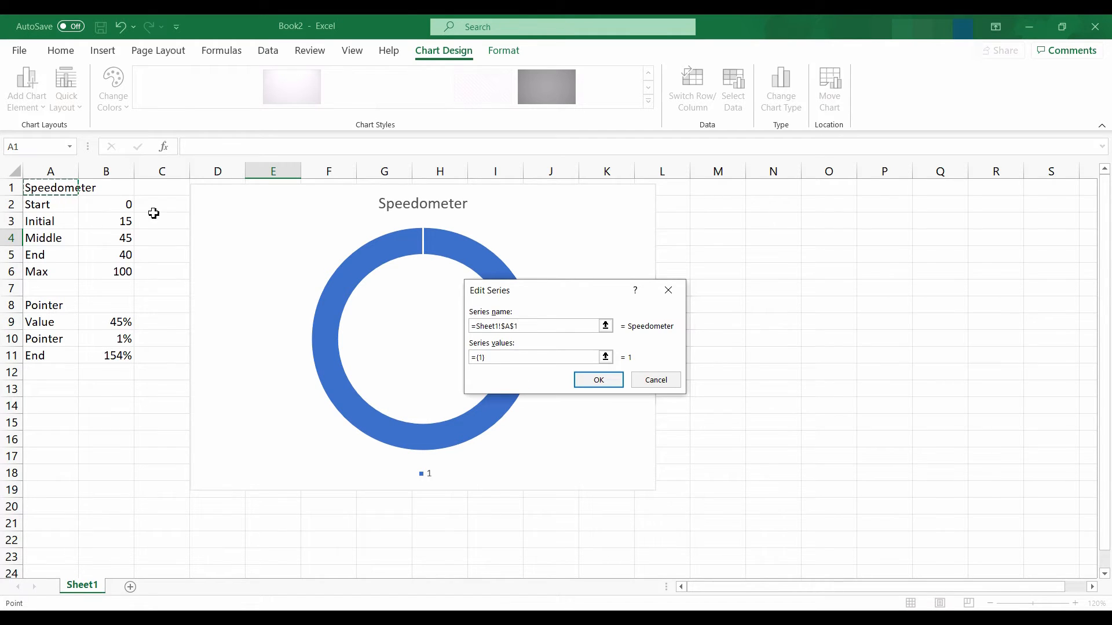
Set the new series' values to B2:B6 and apply the chart's data source.
click(605, 357)
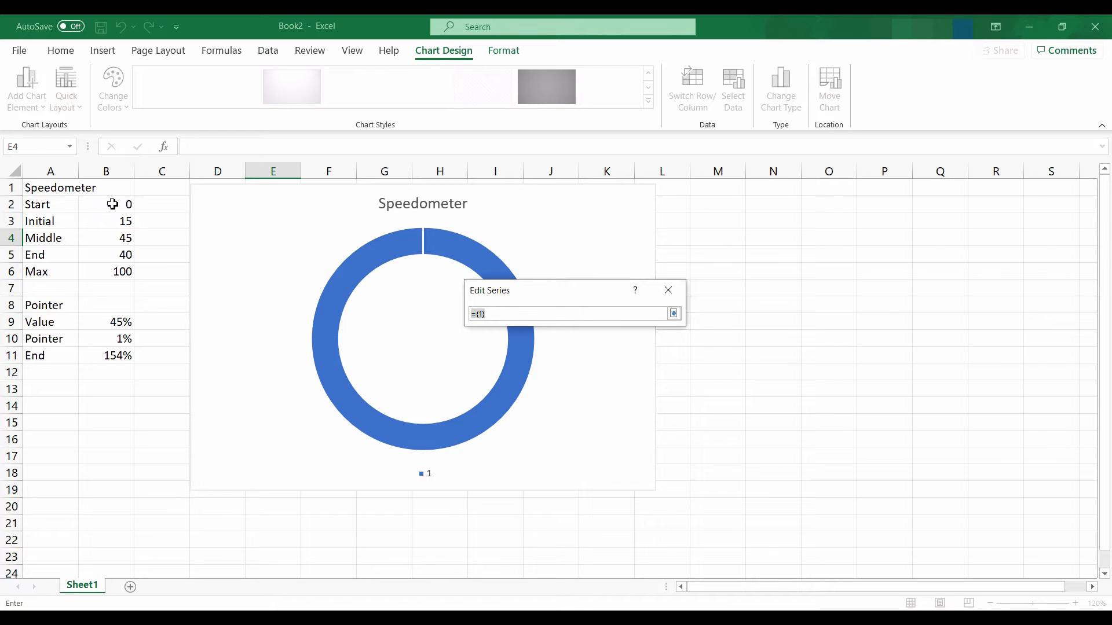
drag(112, 204, 111, 271)
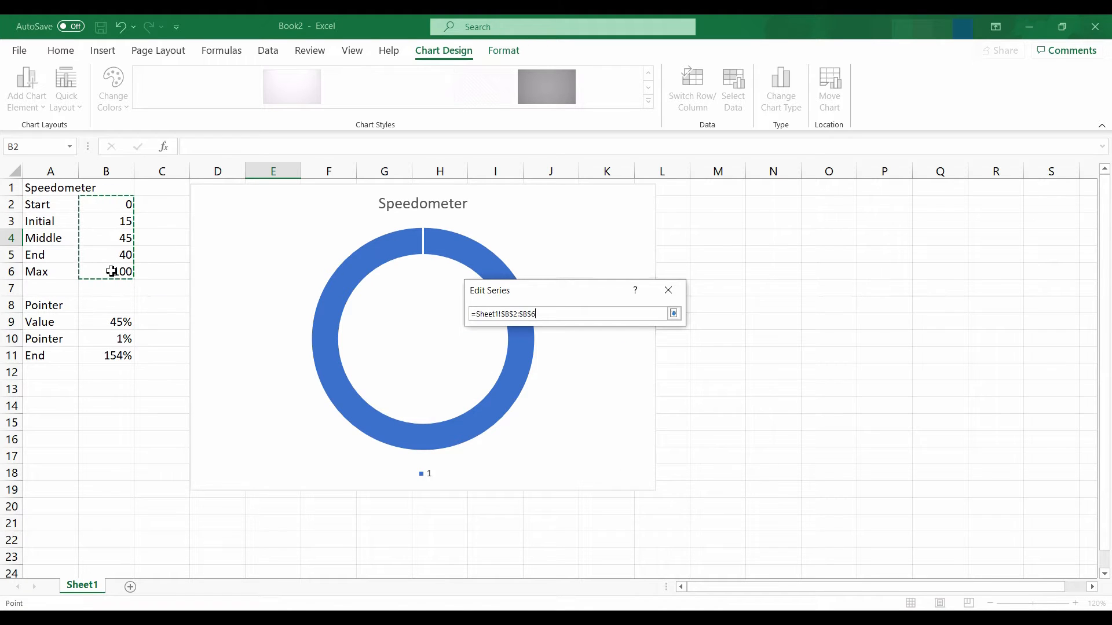
key(Return)
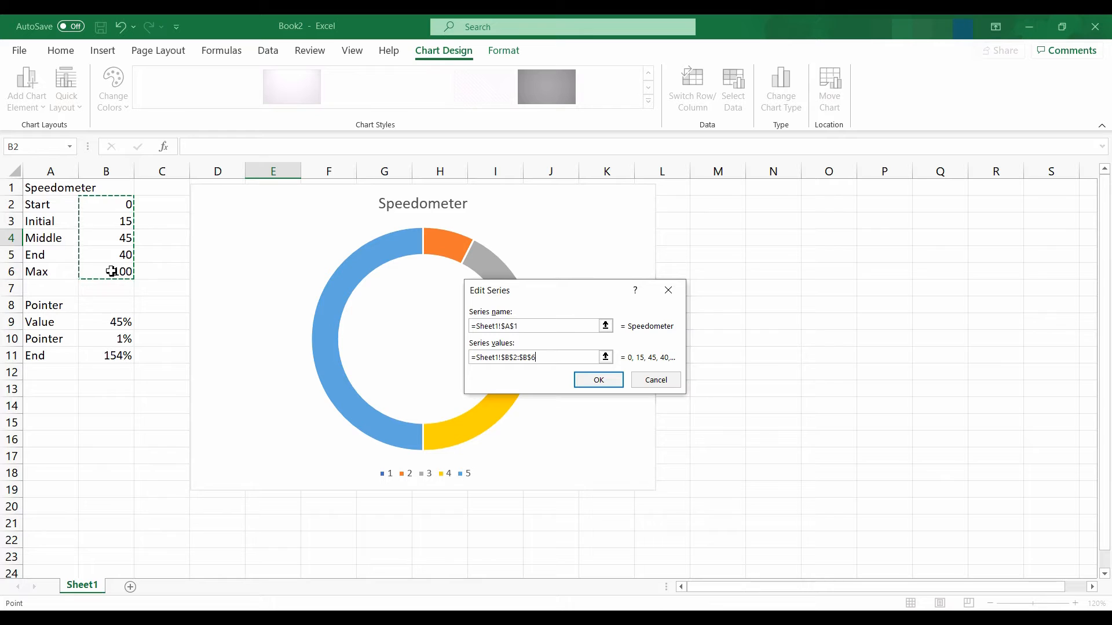
click(613, 386)
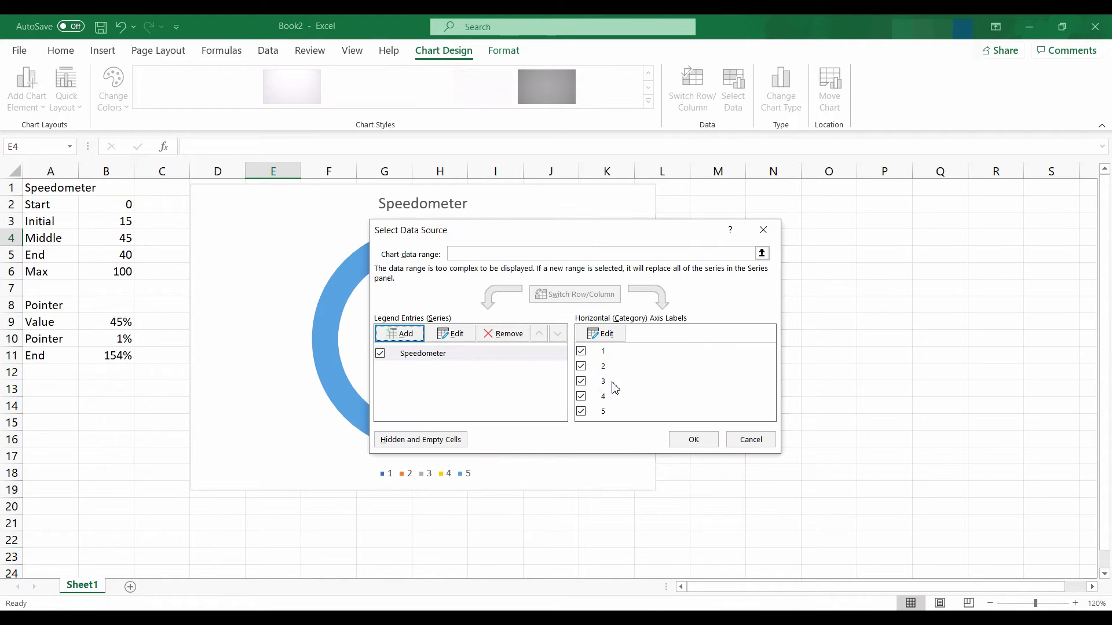
click(695, 439)
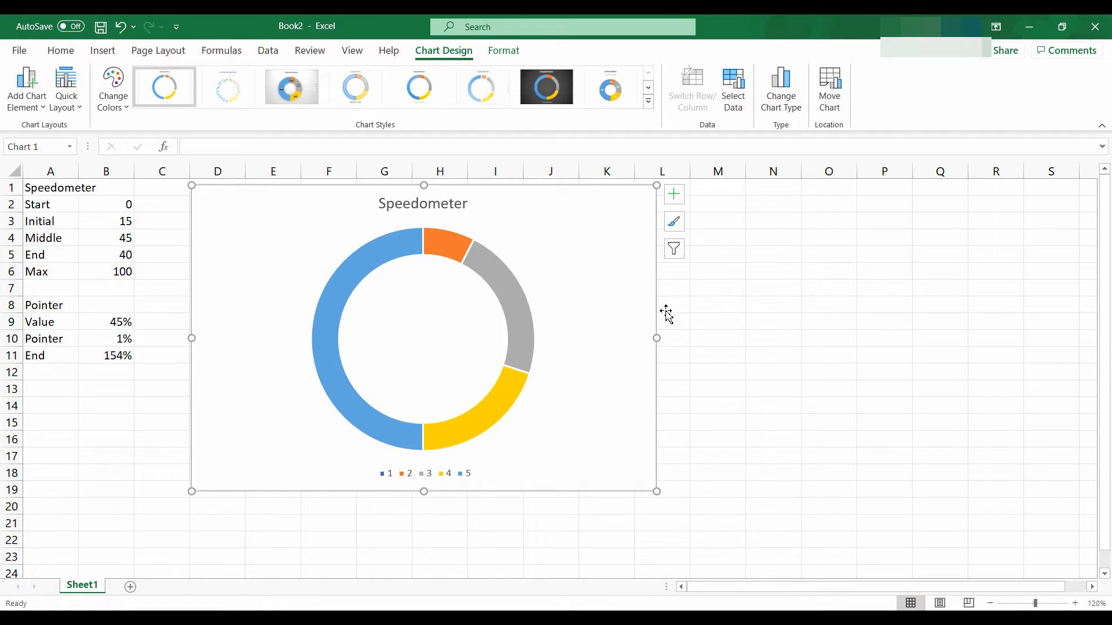
Remove the legend from the Speedometer chart.
click(682, 201)
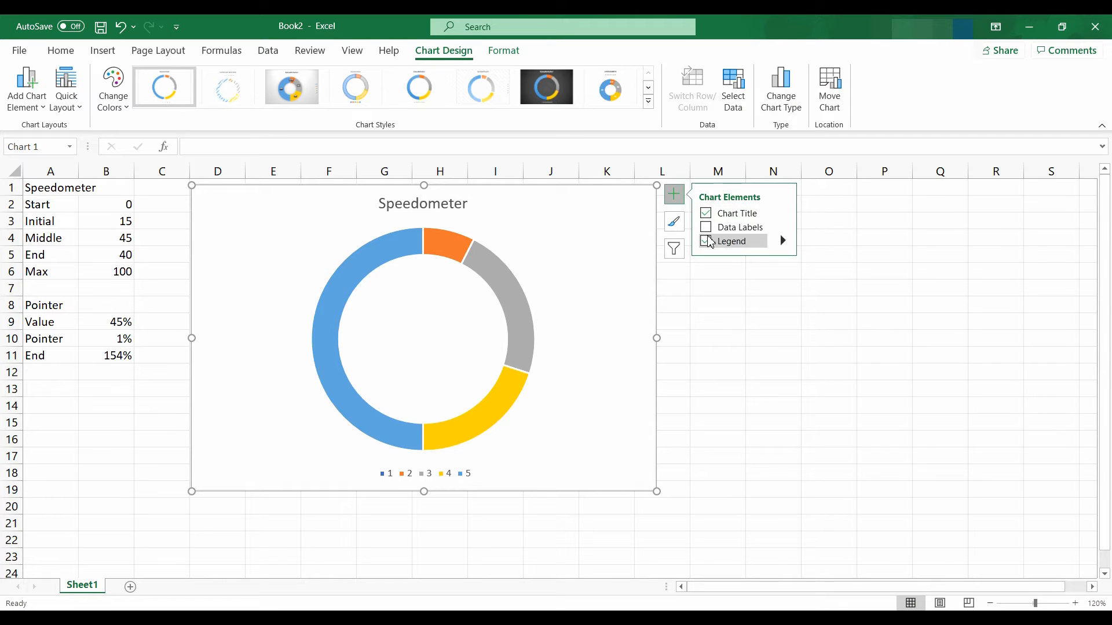
click(706, 242)
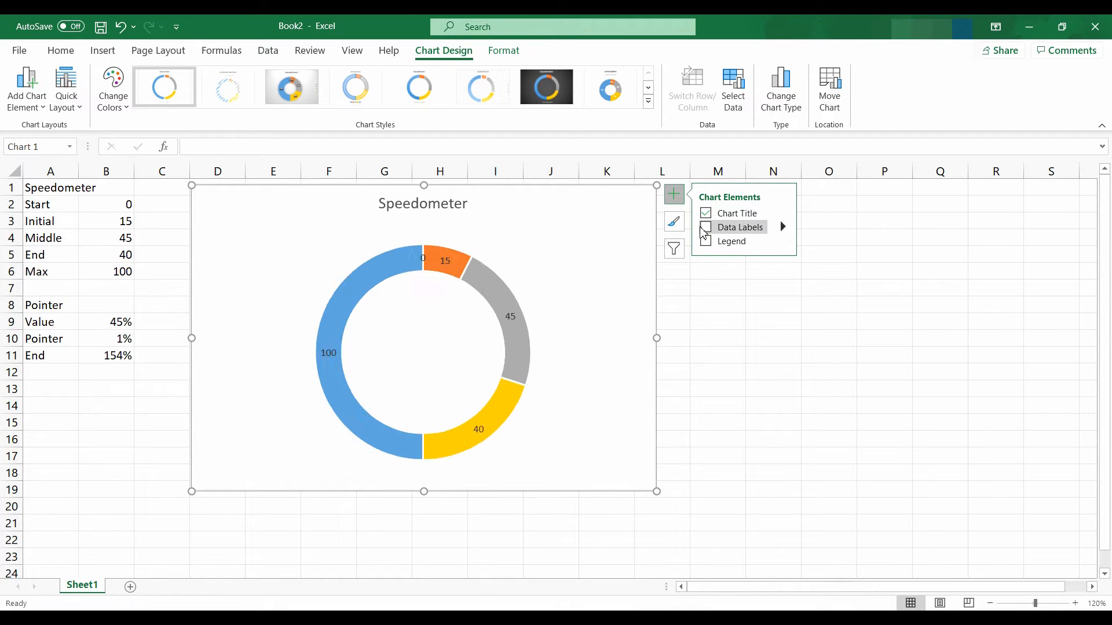
click(707, 368)
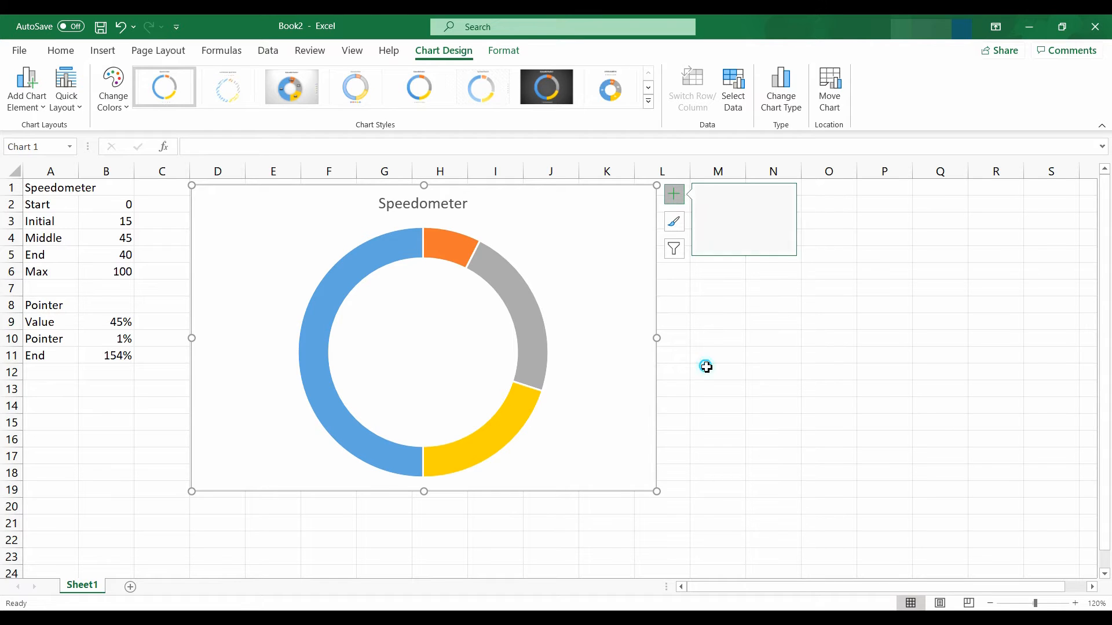
Set the doughnut series' angle of first slice to 270°.
click(532, 407)
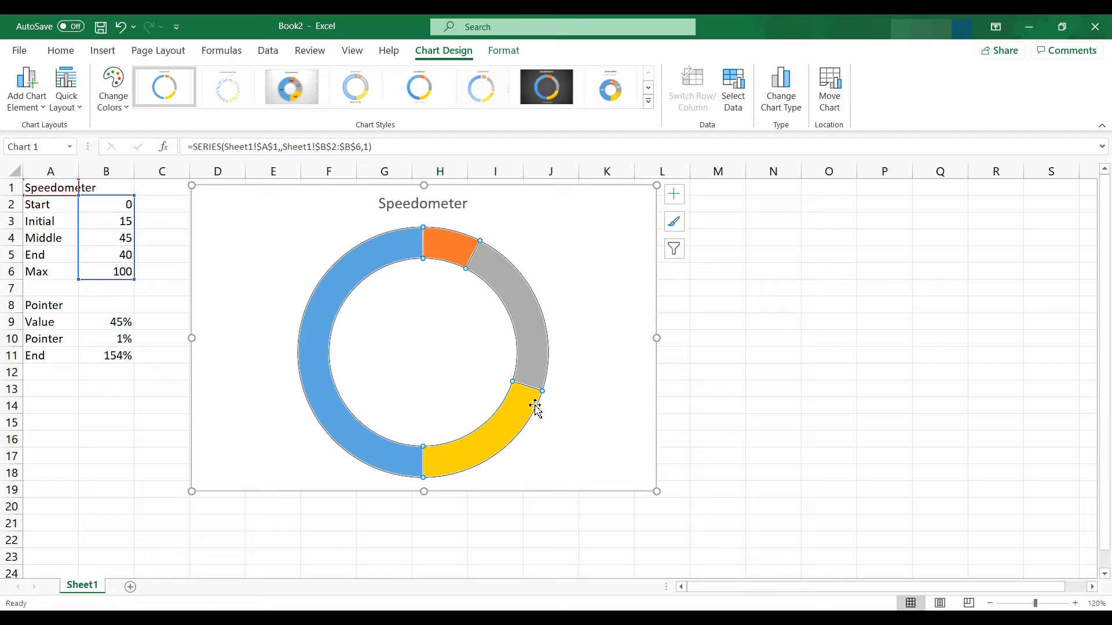
mouse_move(478, 465)
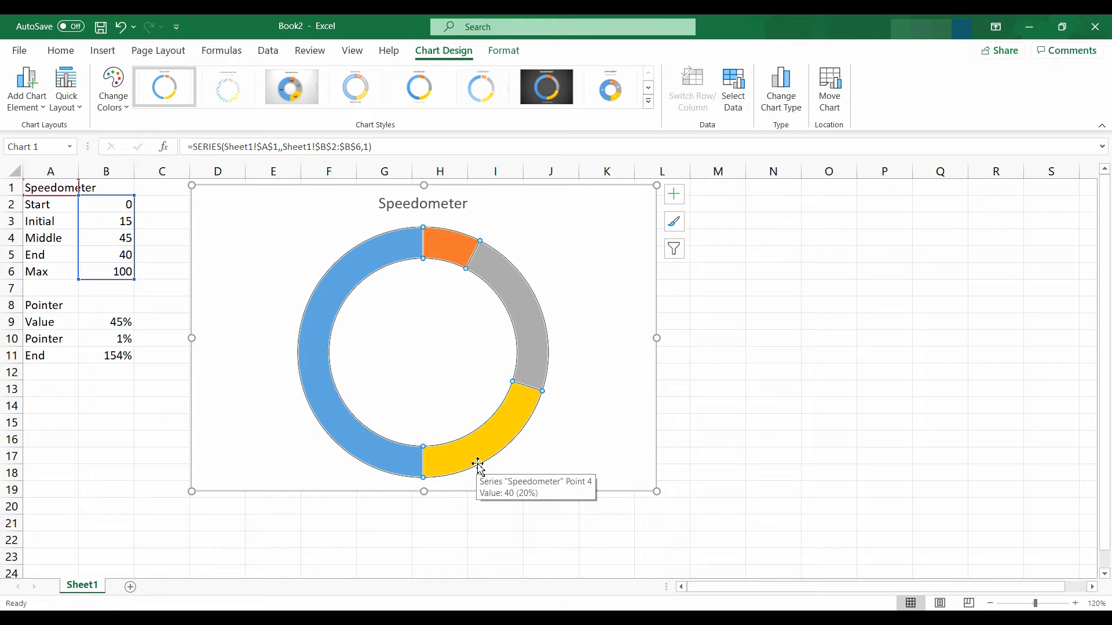
right_click(478, 465)
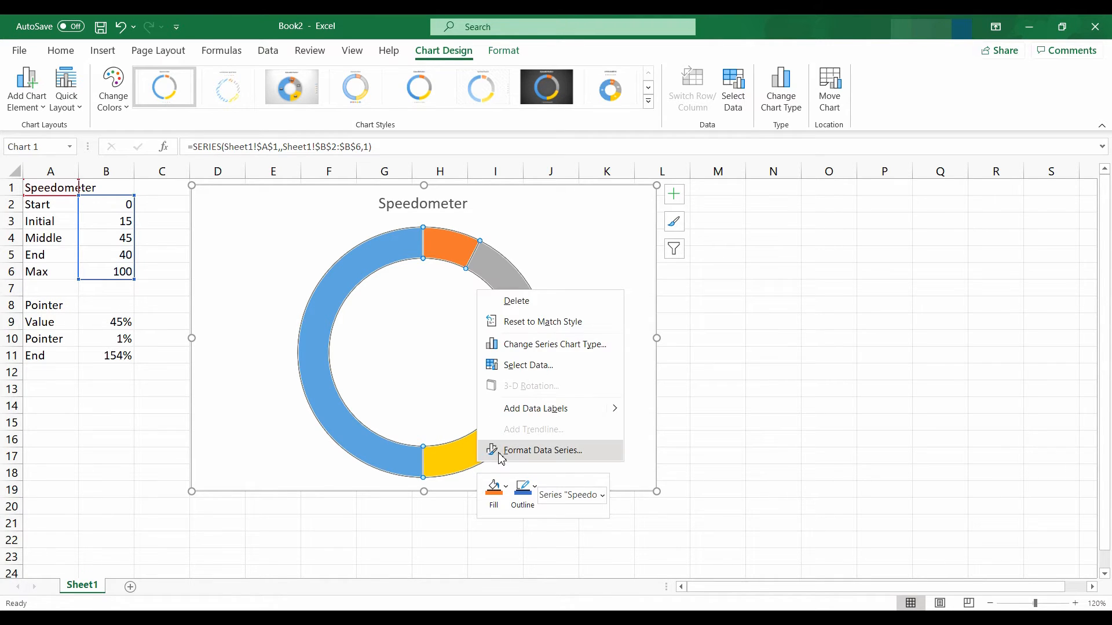
click(499, 449)
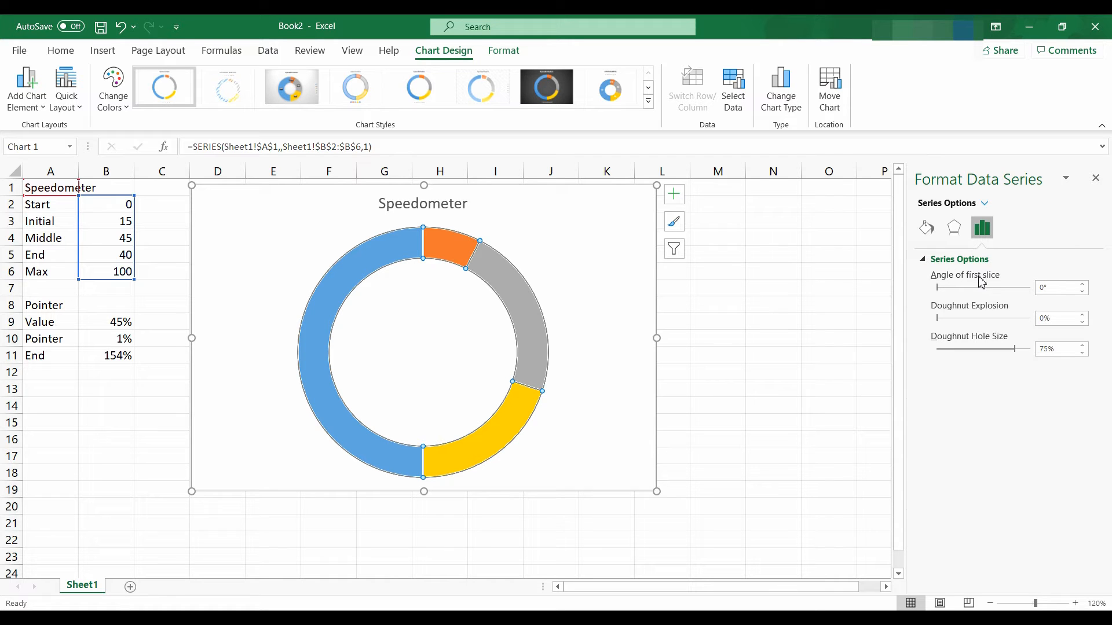
click(1058, 289)
text(27)
key(Return)
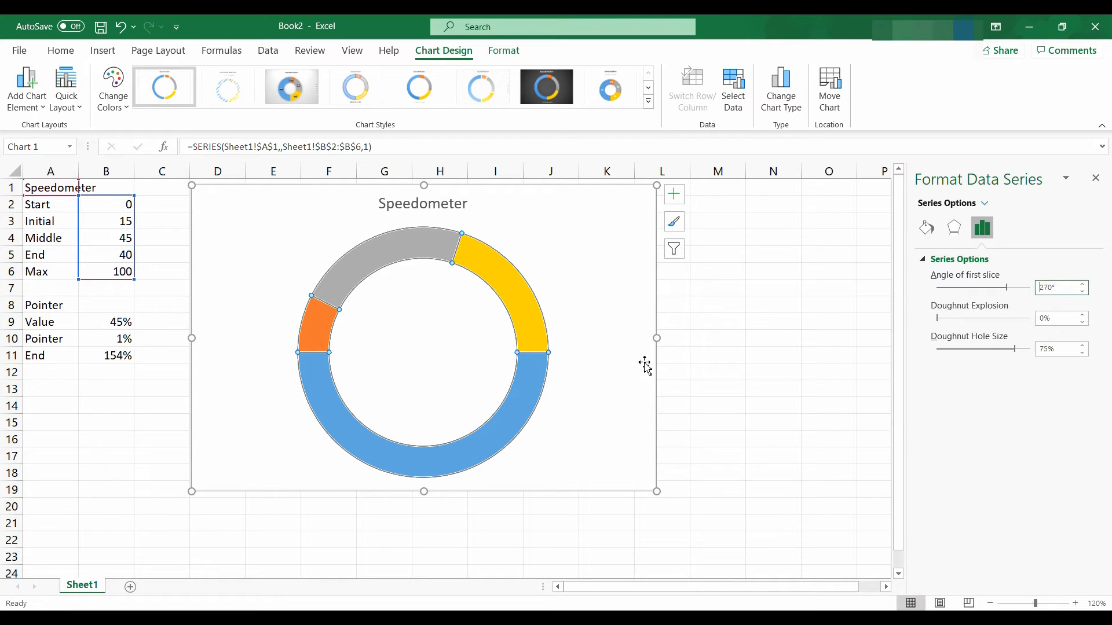
Set only the large blue lower slice of the doughnut to no fill.
click(525, 411)
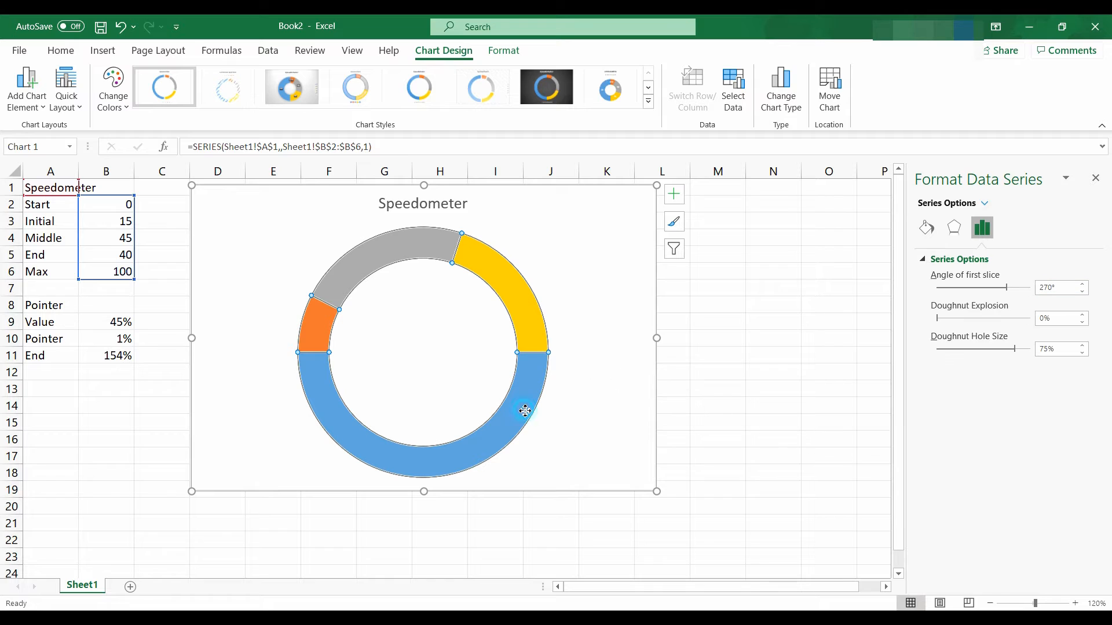
click(557, 418)
click(513, 426)
click(513, 427)
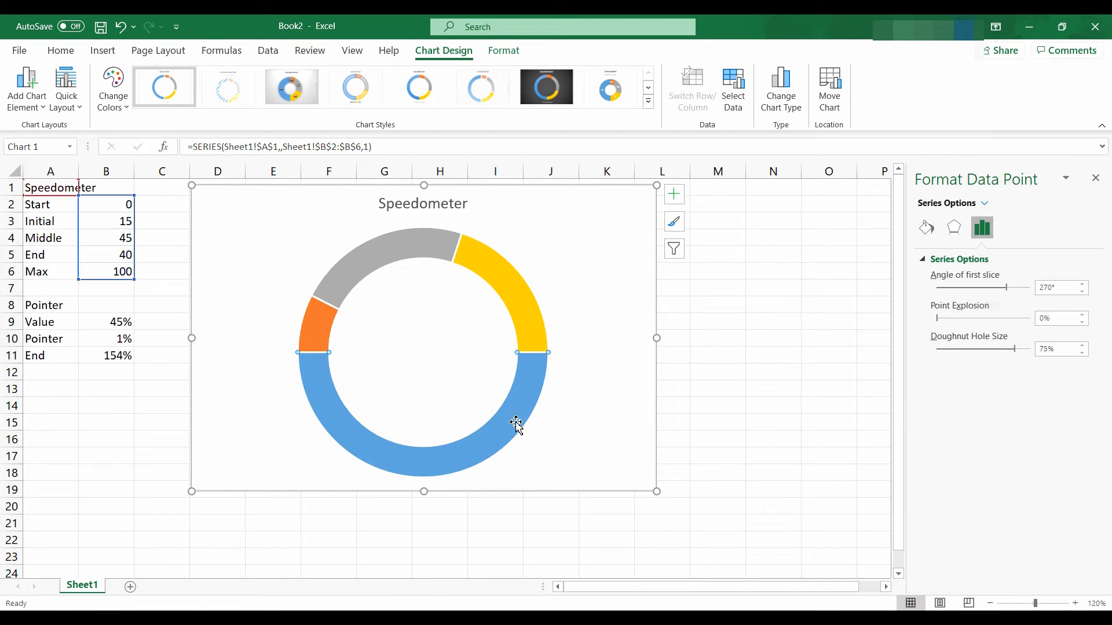
click(926, 231)
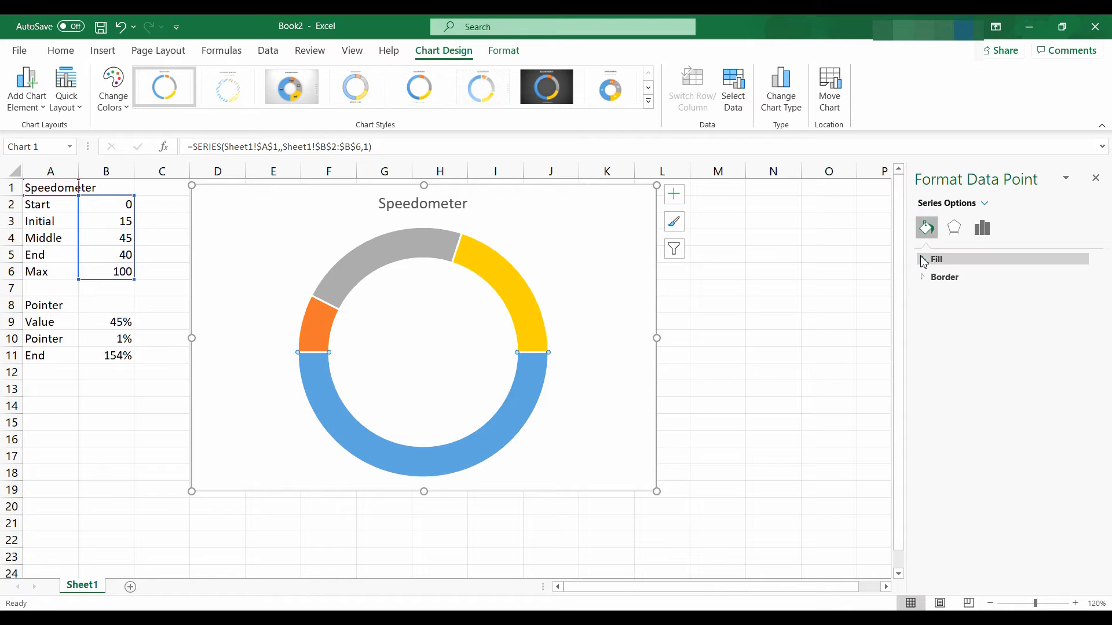
click(922, 259)
click(936, 281)
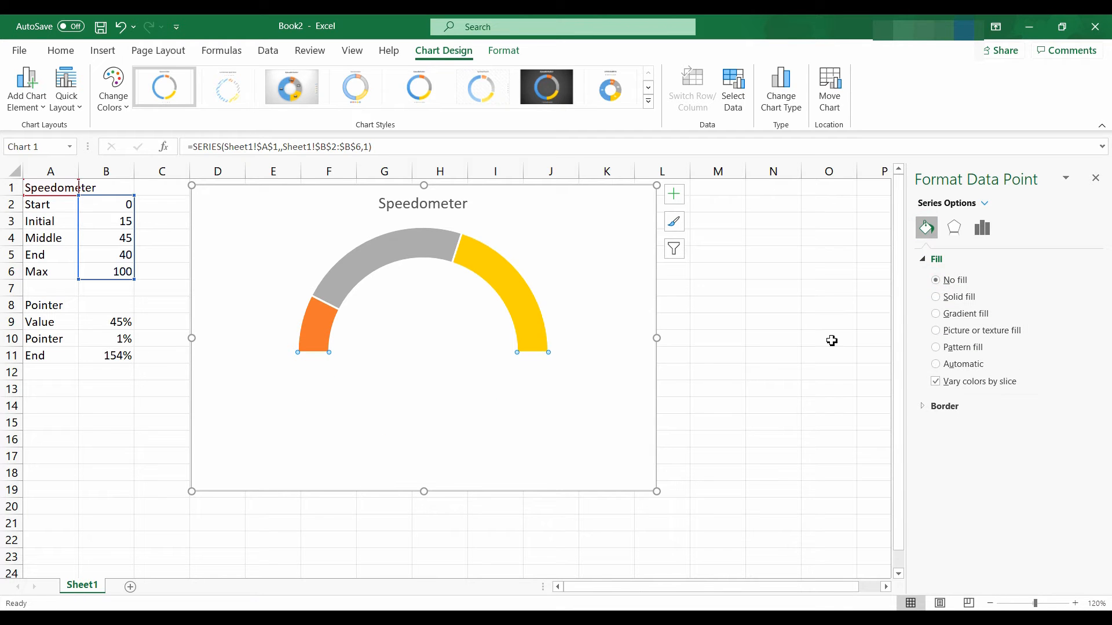
click(757, 363)
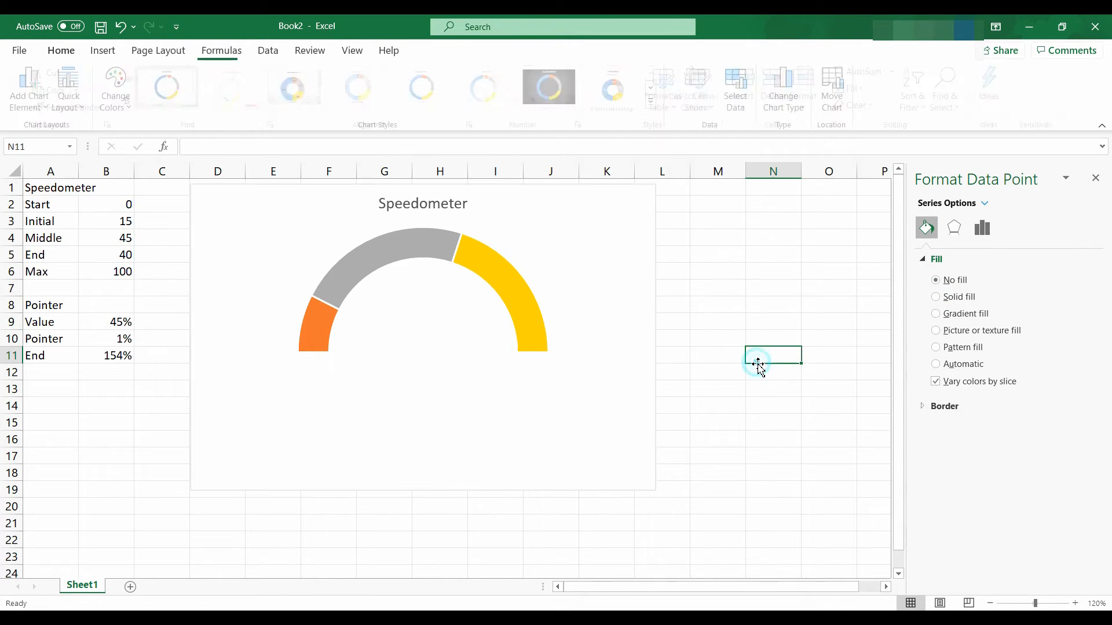
Remove the border lines from the whole Speedometer doughnut series by setting its border to no line.
click(548, 340)
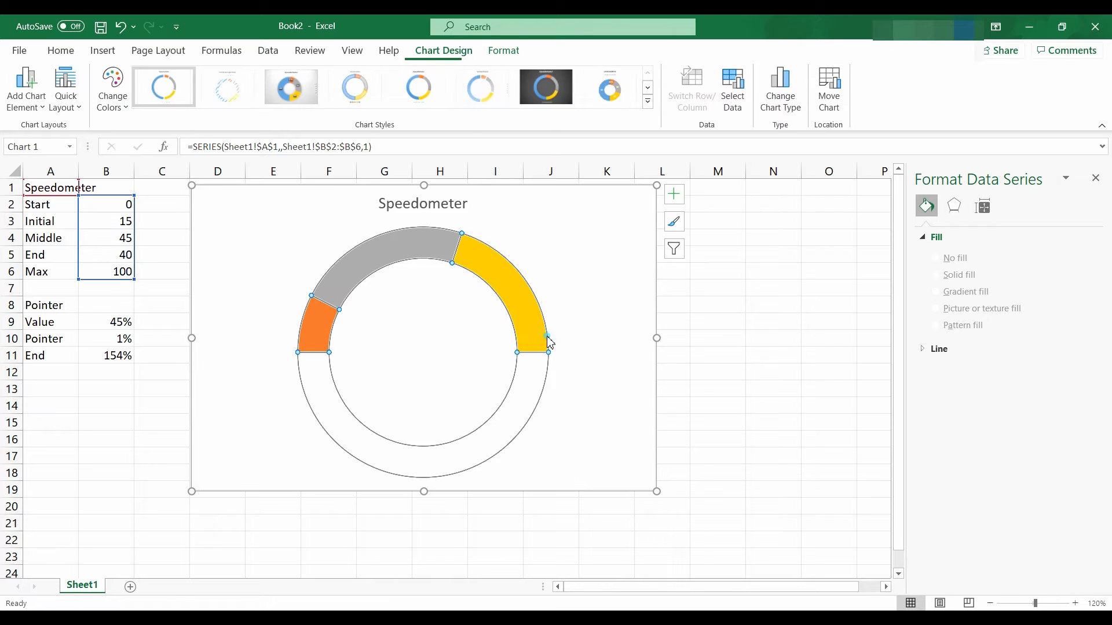
click(935, 240)
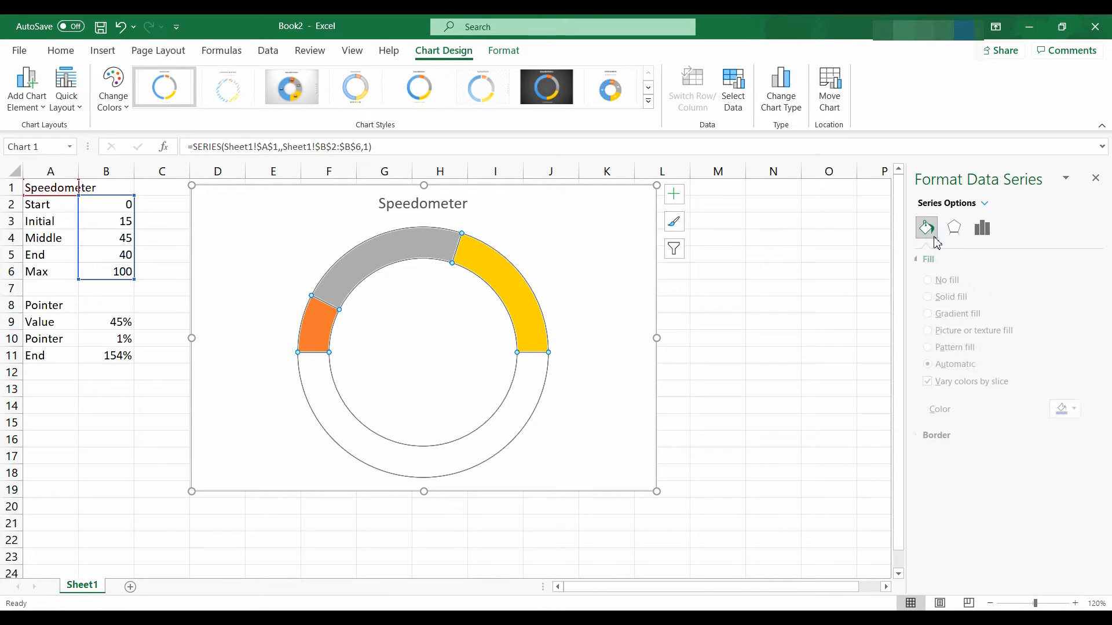
click(922, 438)
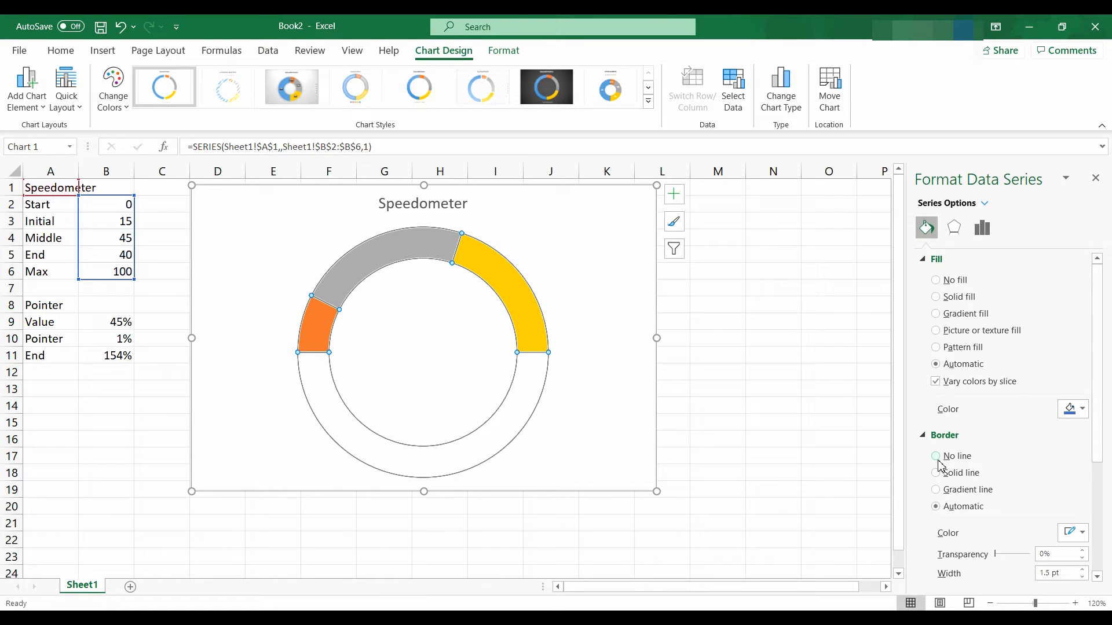
click(936, 457)
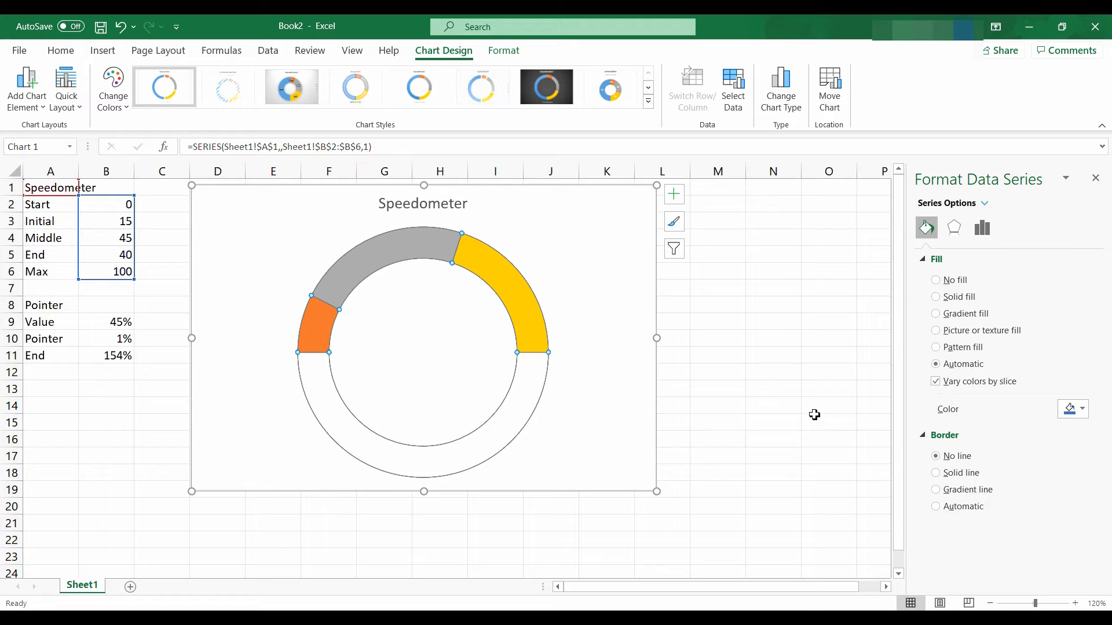
click(715, 360)
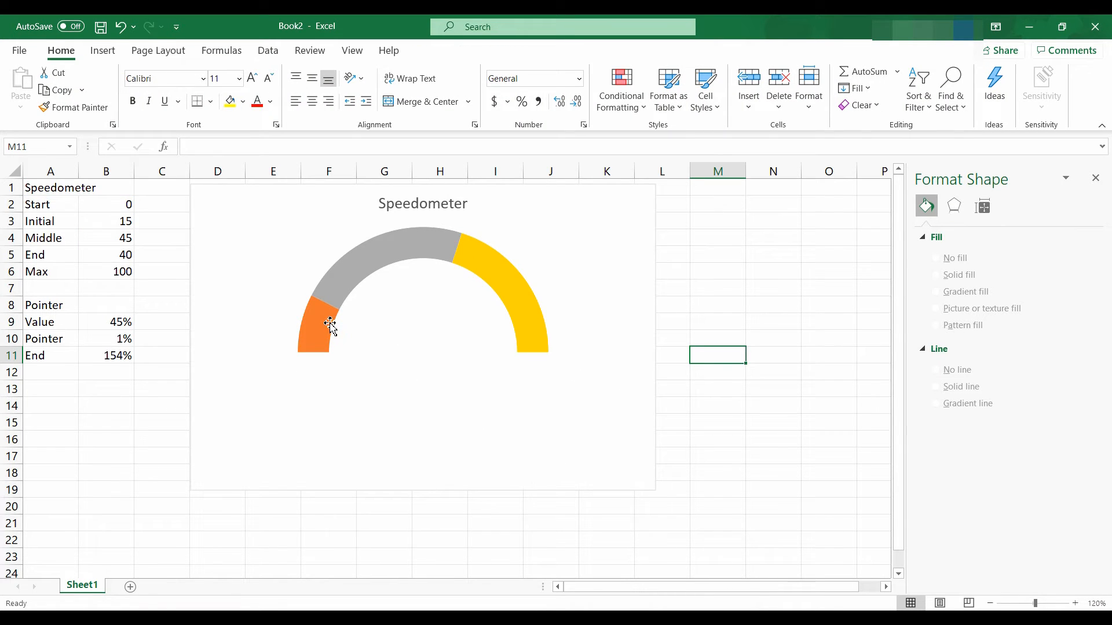
Fill only the small orange slice of the gauge with standard red.
mouse_move(330, 324)
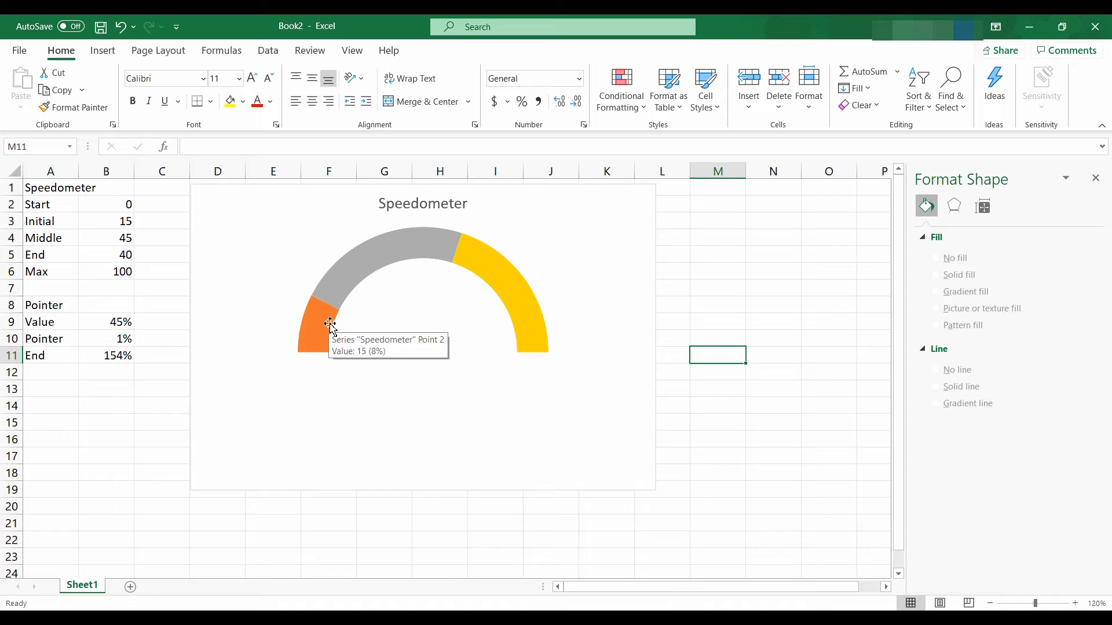
click(331, 324)
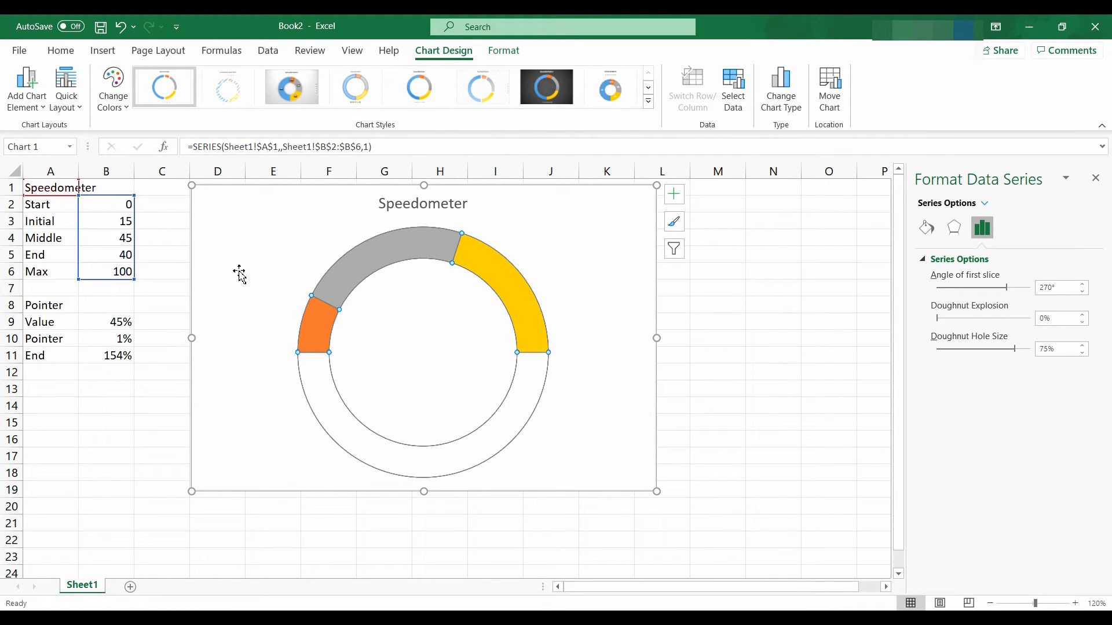
click(304, 323)
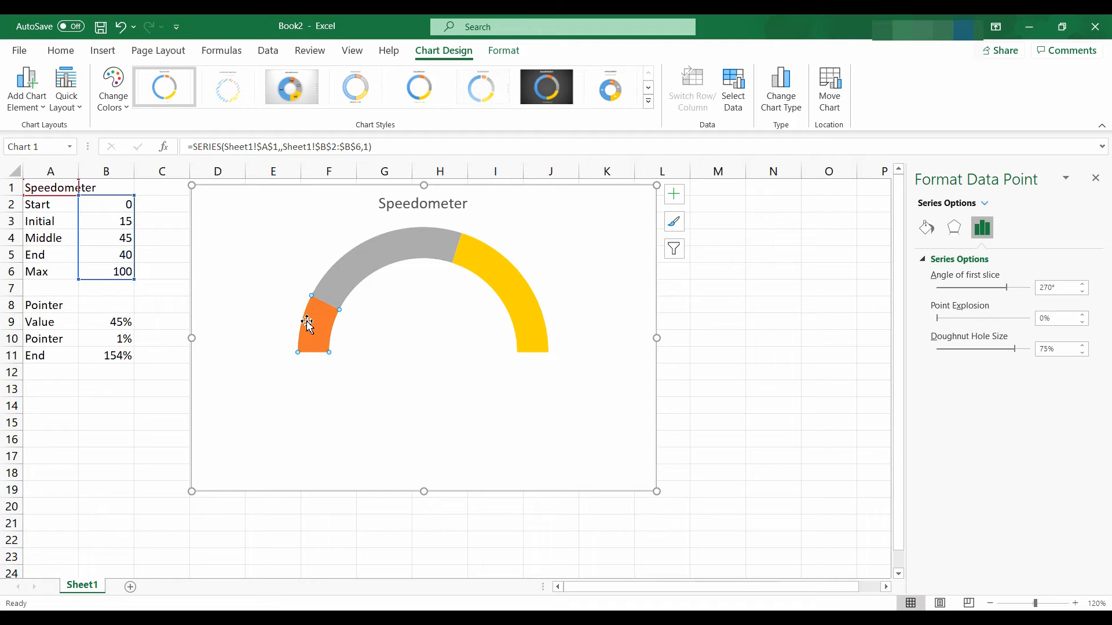
click(926, 227)
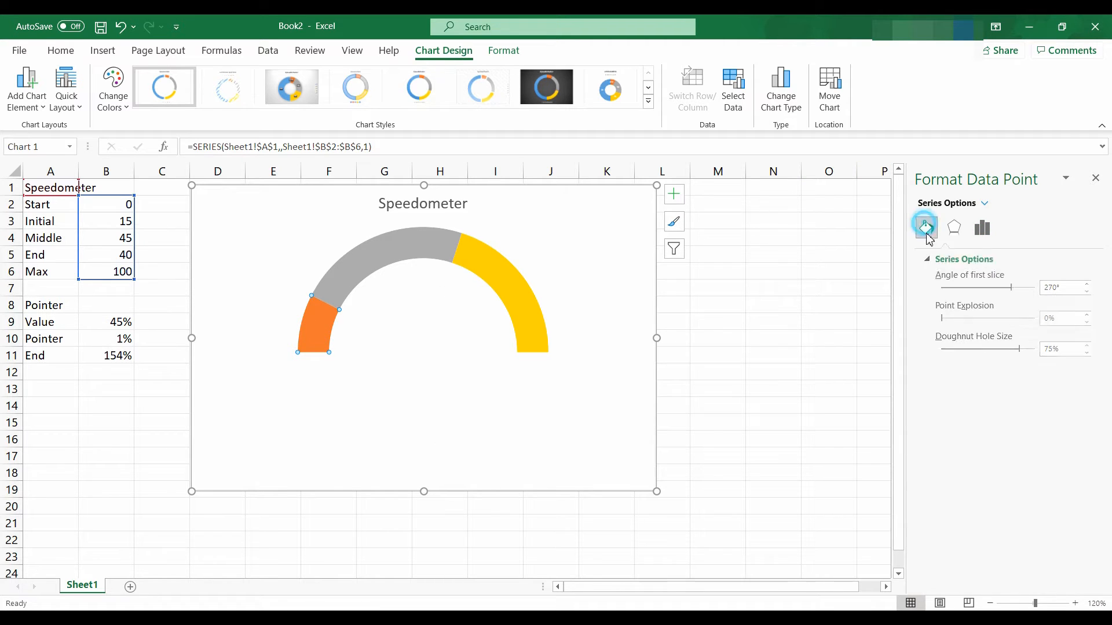
click(1083, 409)
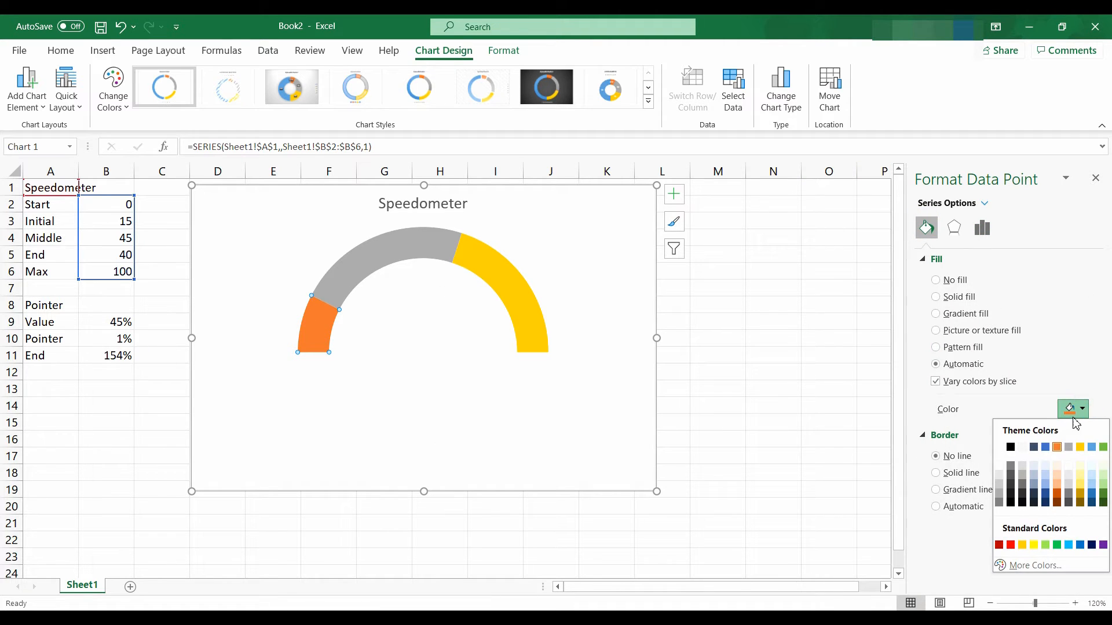
click(1008, 548)
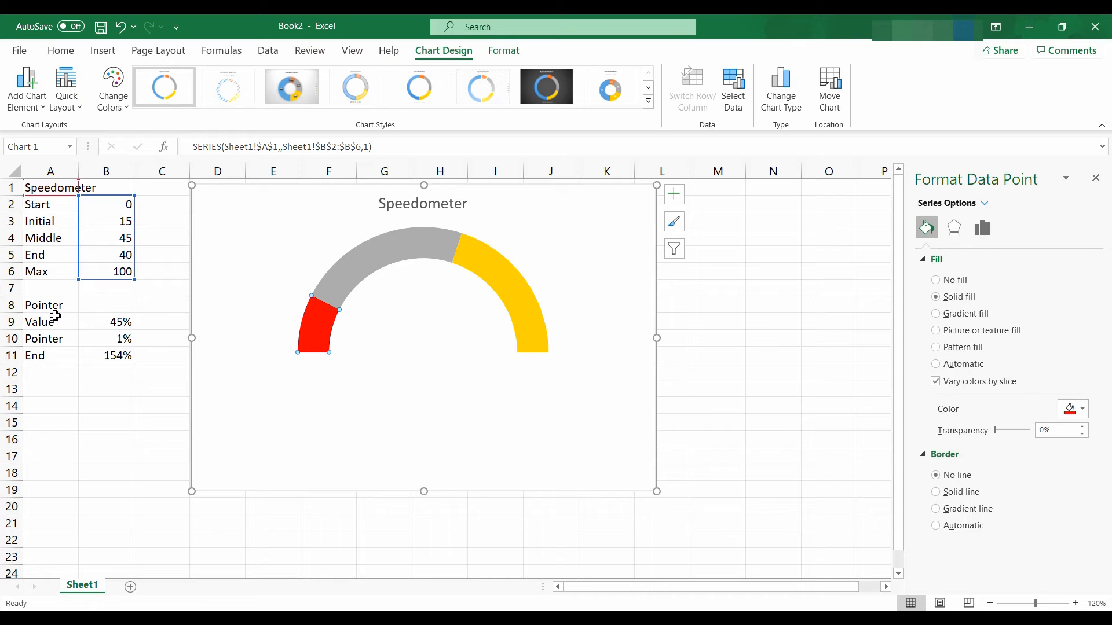
Fill the gray middle slice of the gauge with the gold theme color.
click(369, 242)
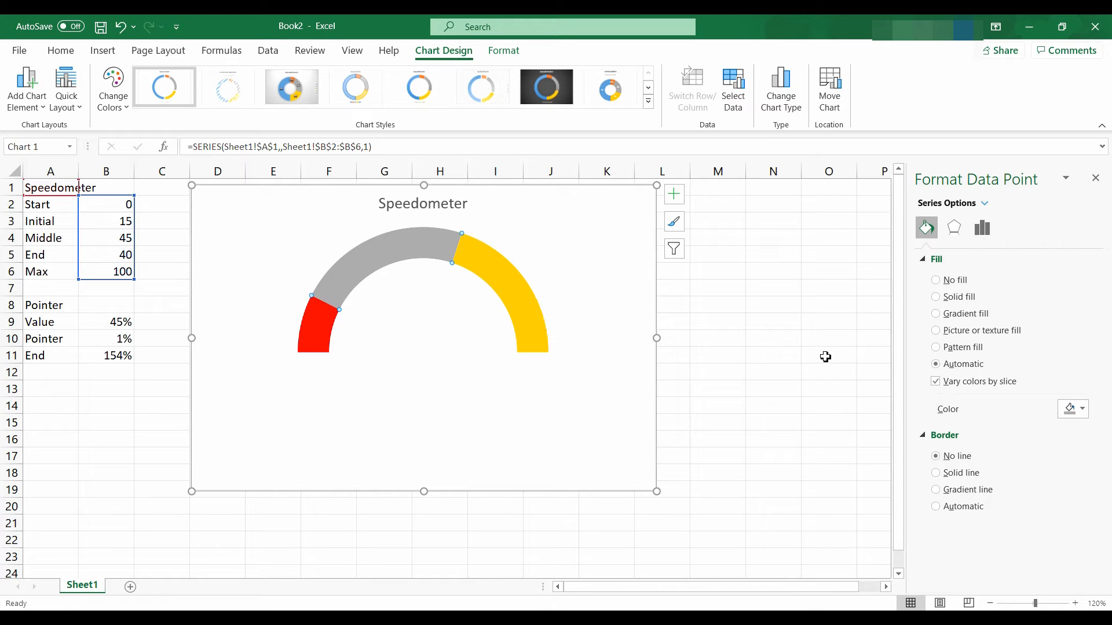
click(1082, 409)
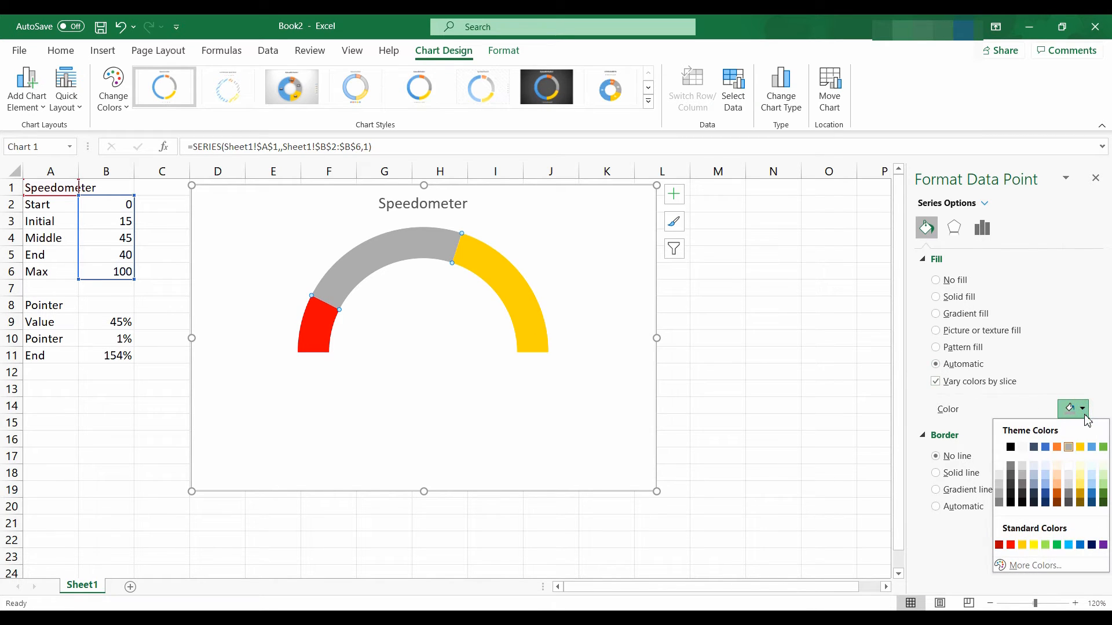
click(1081, 448)
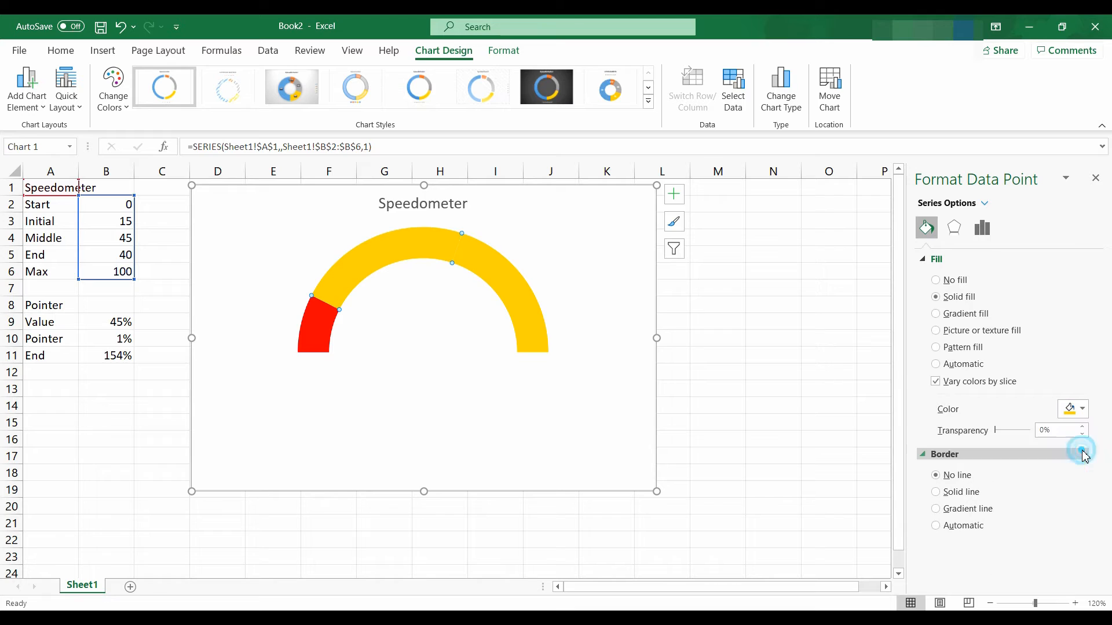
Fill the gauge's end slice, for the value 40, with standard green.
click(538, 311)
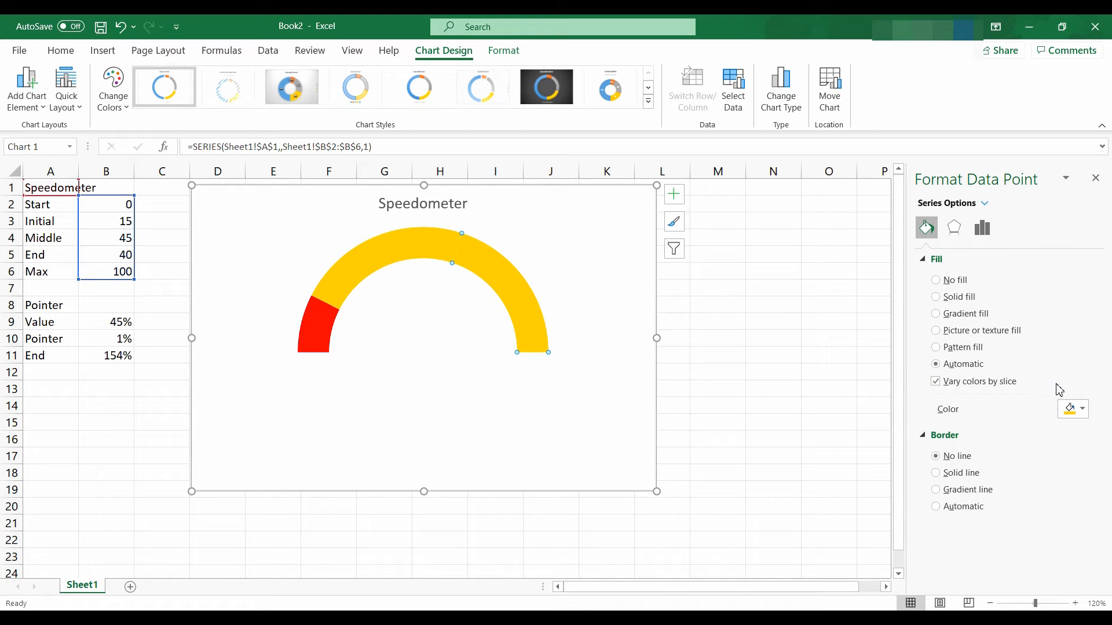
click(1086, 412)
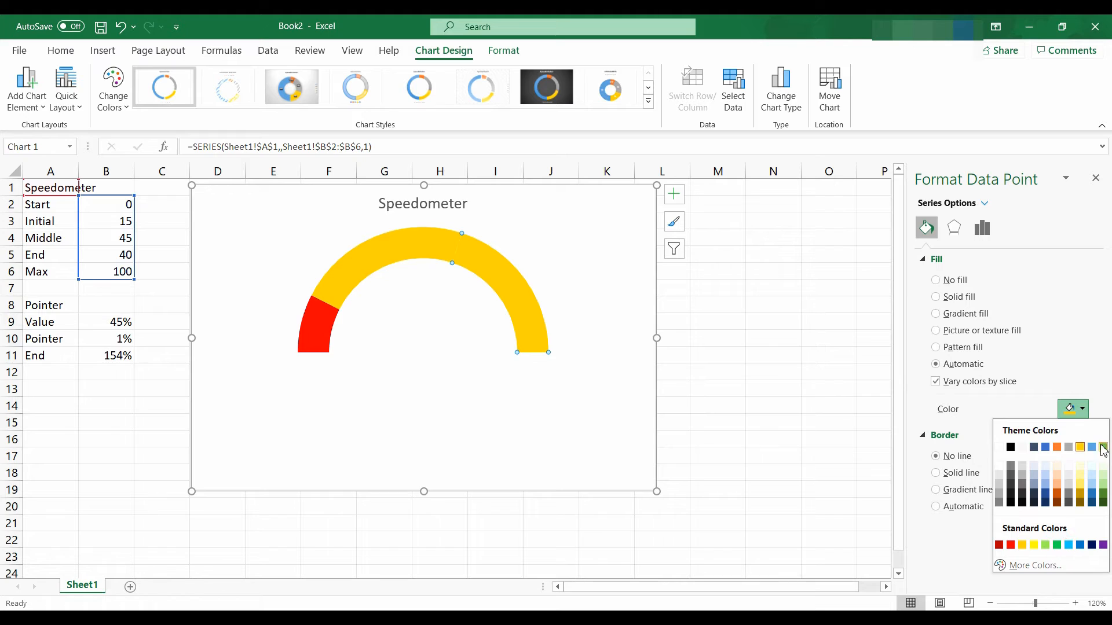
click(1057, 545)
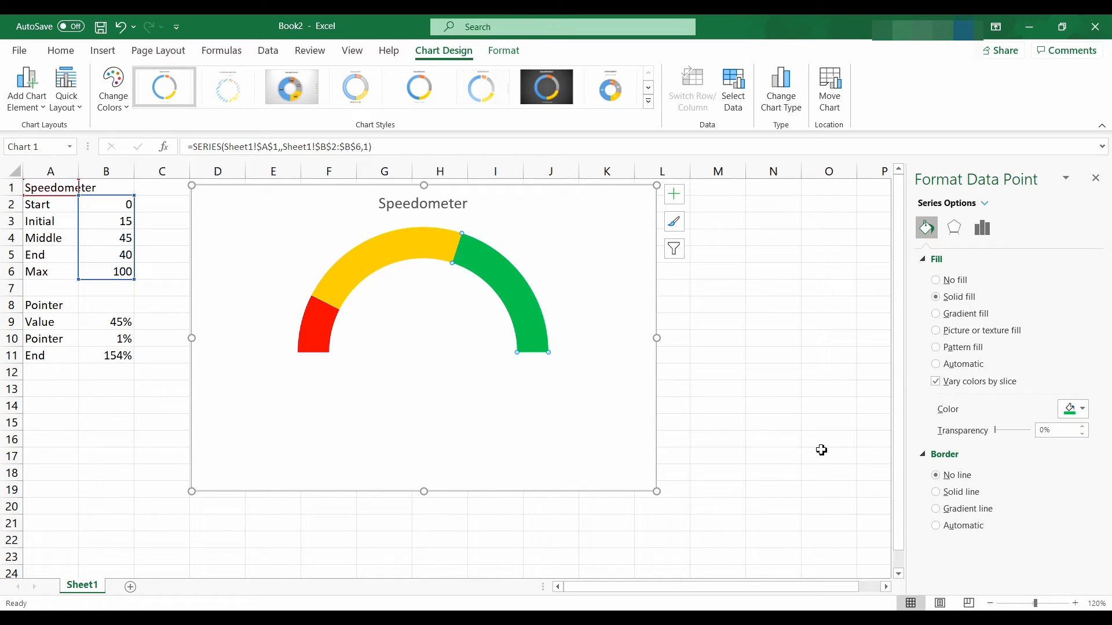
click(705, 434)
Set the Speedometer series' doughnut hole size to 65%.
click(546, 344)
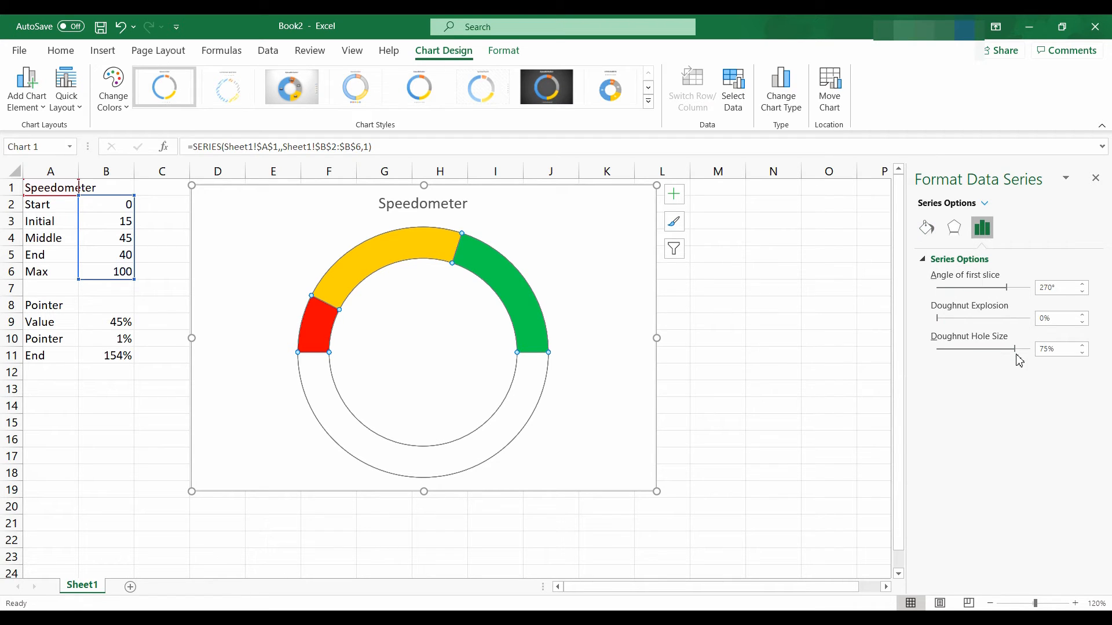
double_click(1060, 349)
text(65)
key(Return)
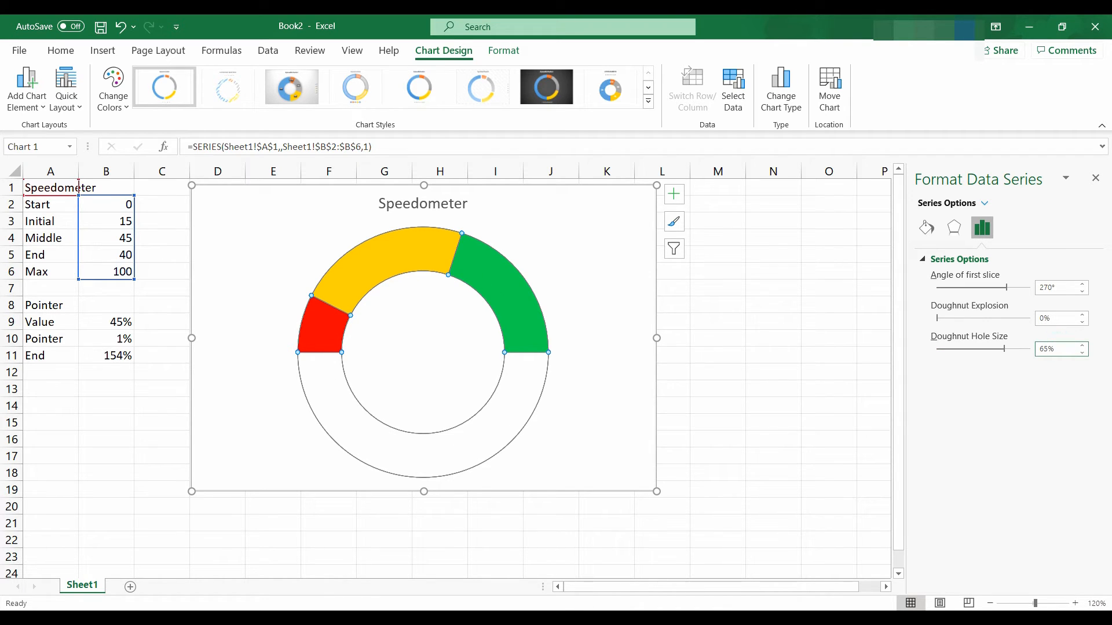
click(756, 458)
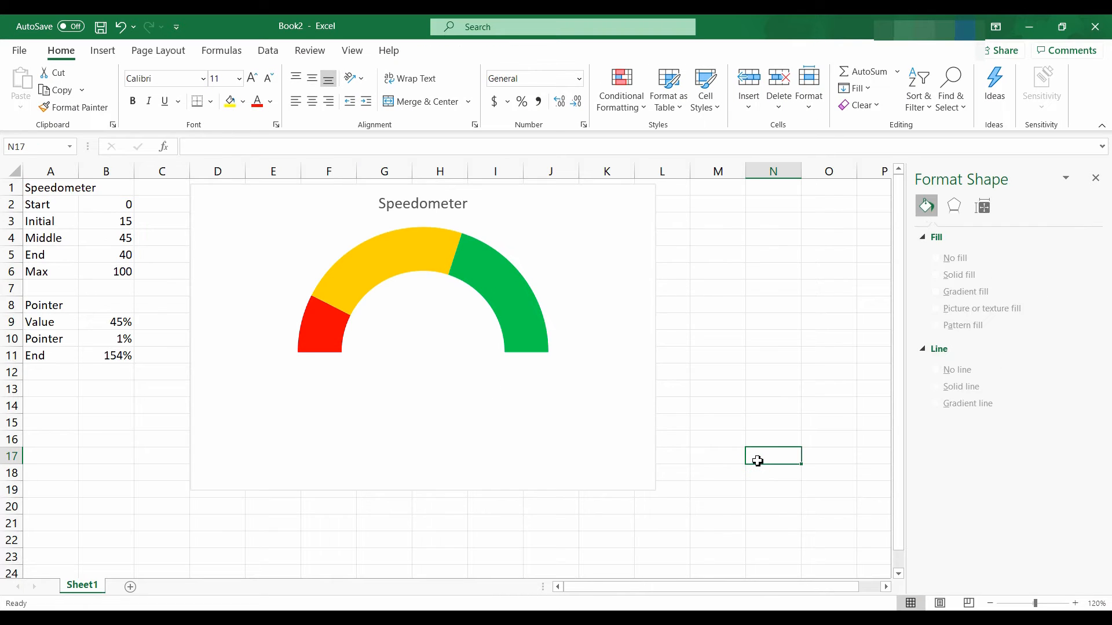
Set the chart area to no line and no fill, and move the chart left so it starts in column C.
click(651, 388)
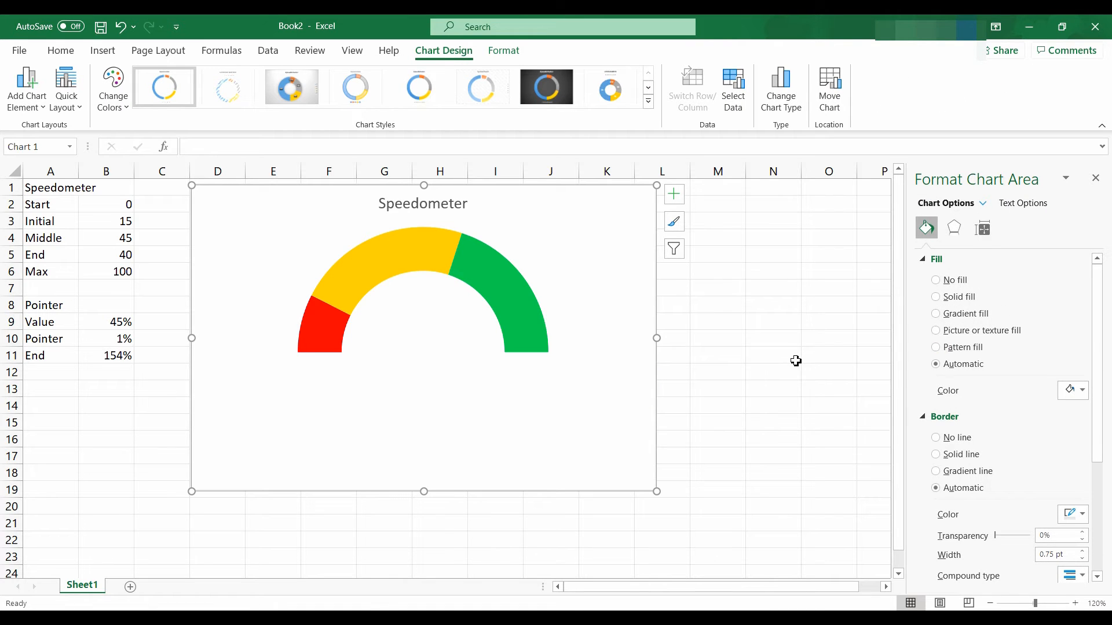
click(936, 438)
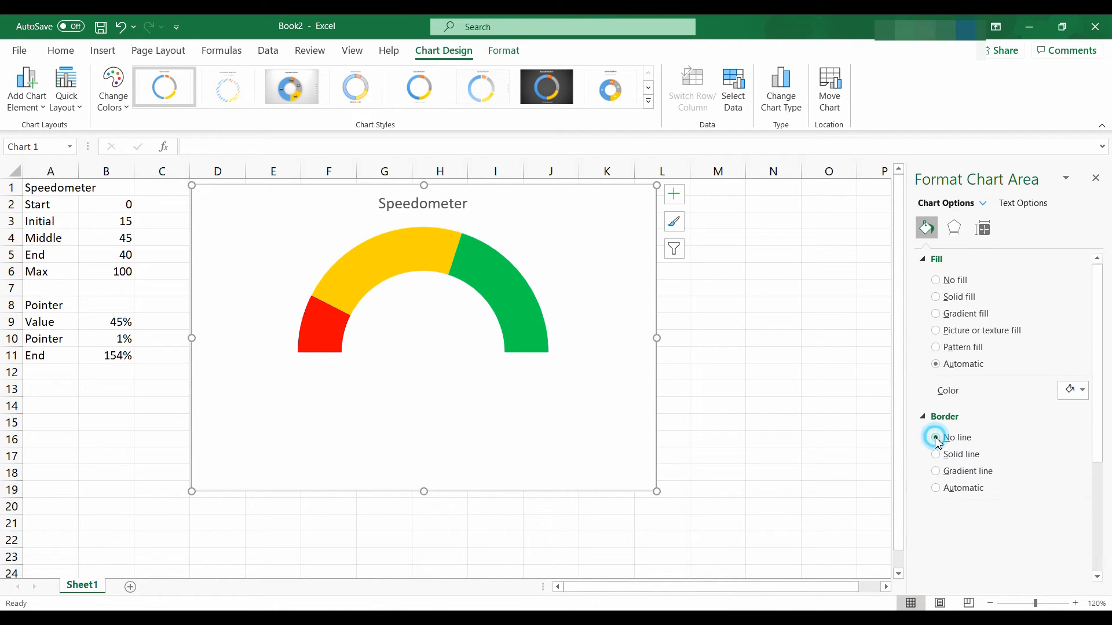
click(937, 282)
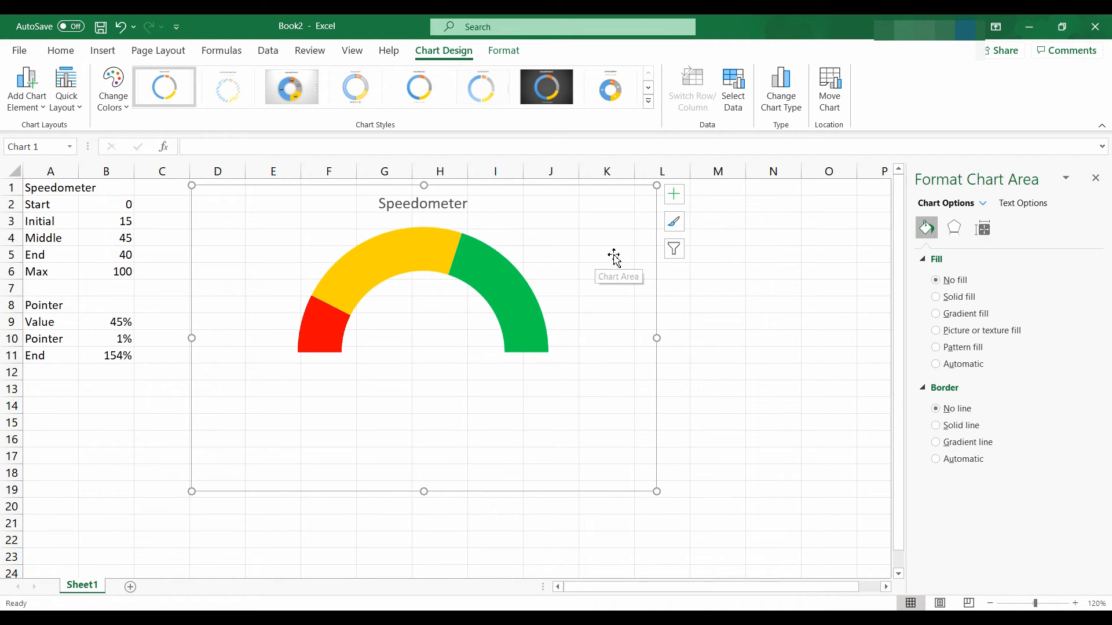
drag(658, 276, 611, 277)
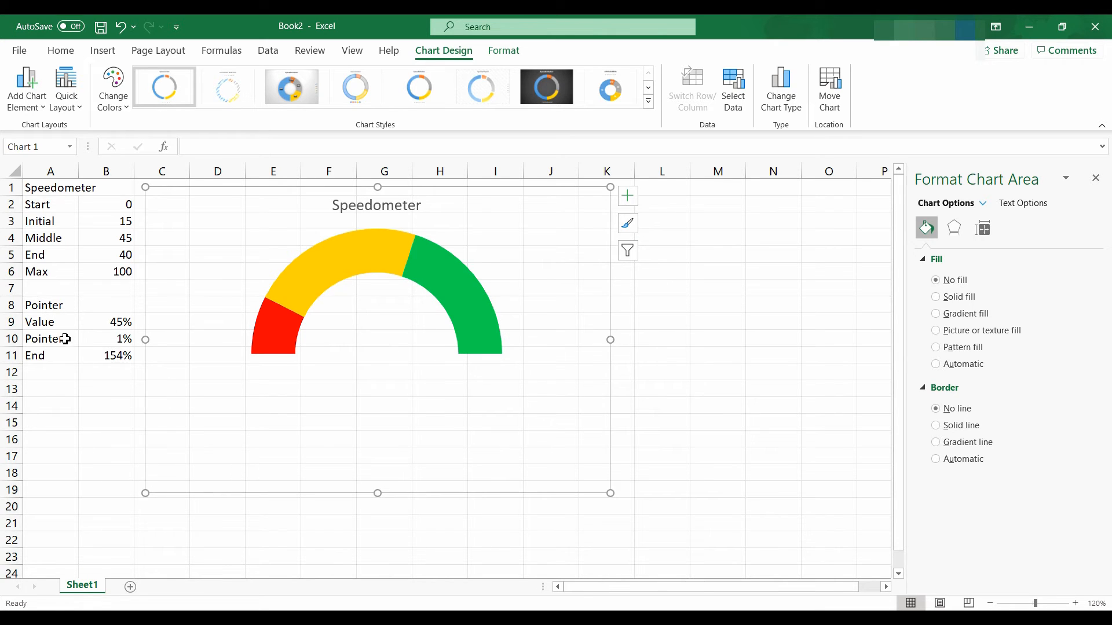
Add a second data series to the chart and take its name from cell A8.
click(483, 254)
click(528, 242)
right_click(497, 251)
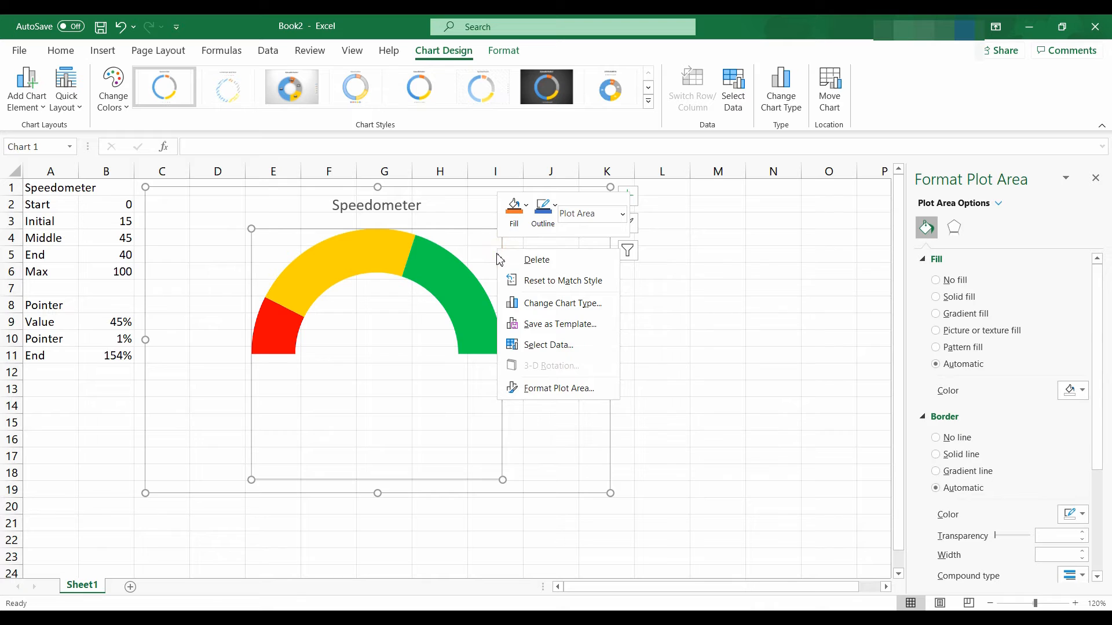
right_click(200, 352)
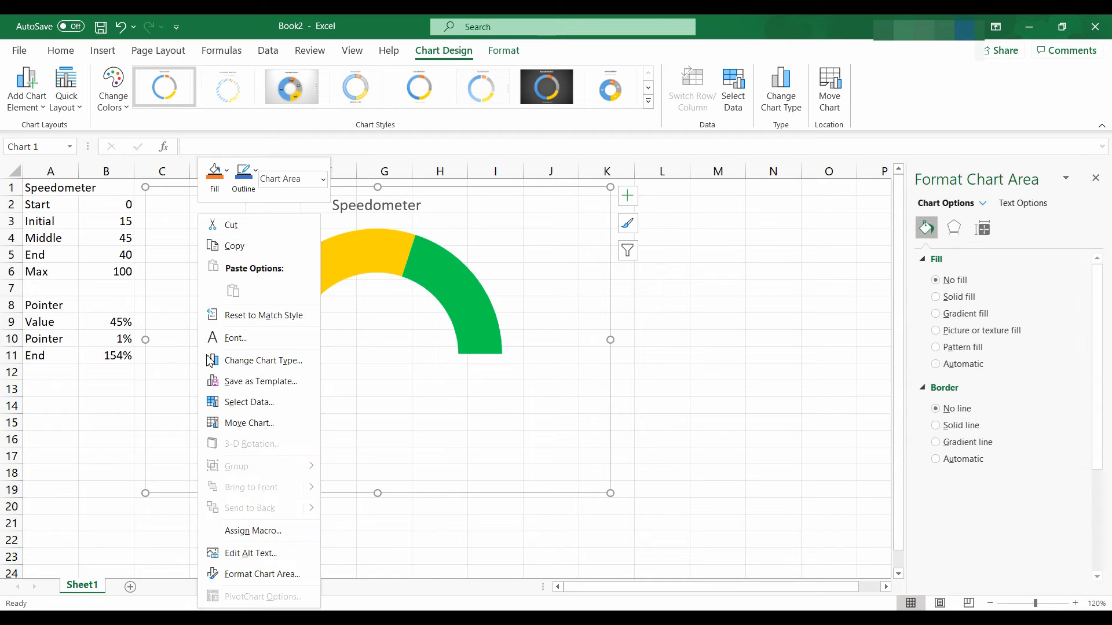
click(255, 402)
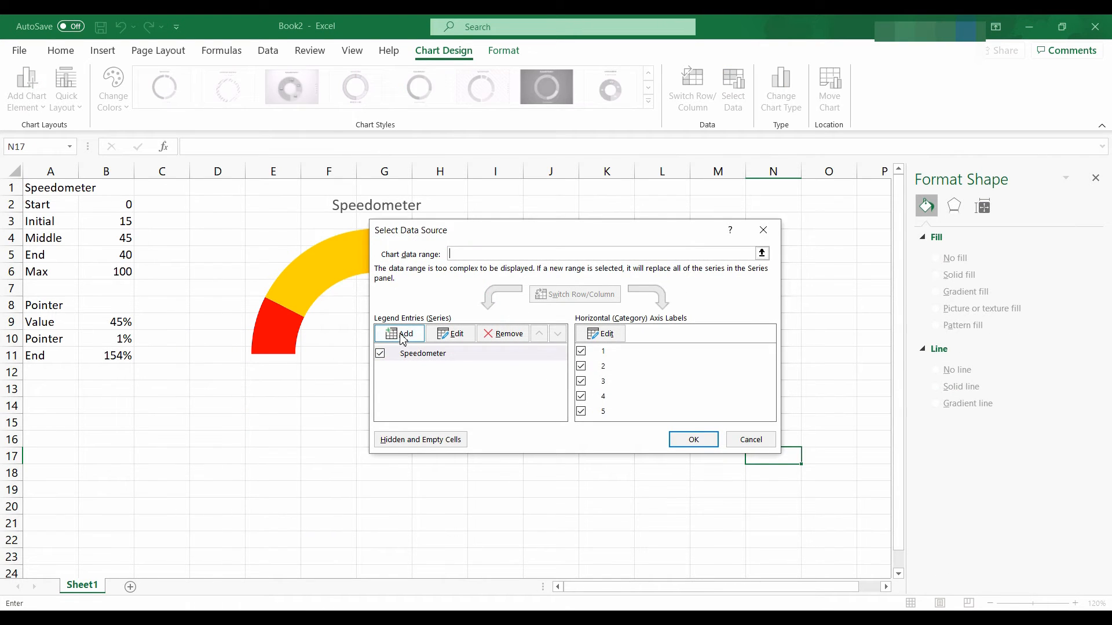
click(403, 337)
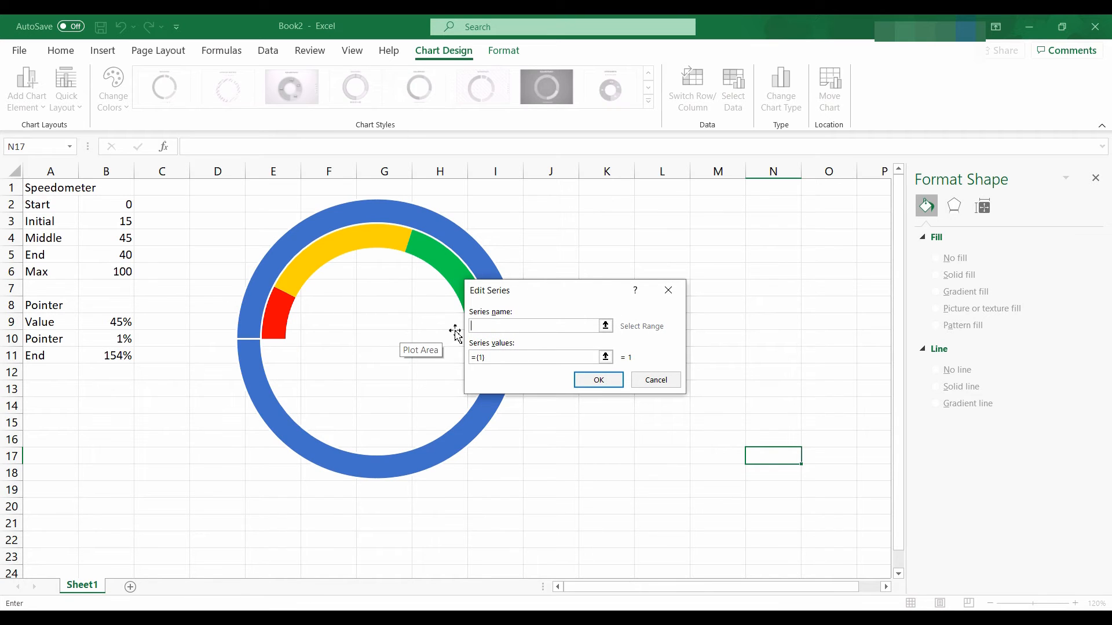
click(605, 325)
click(56, 308)
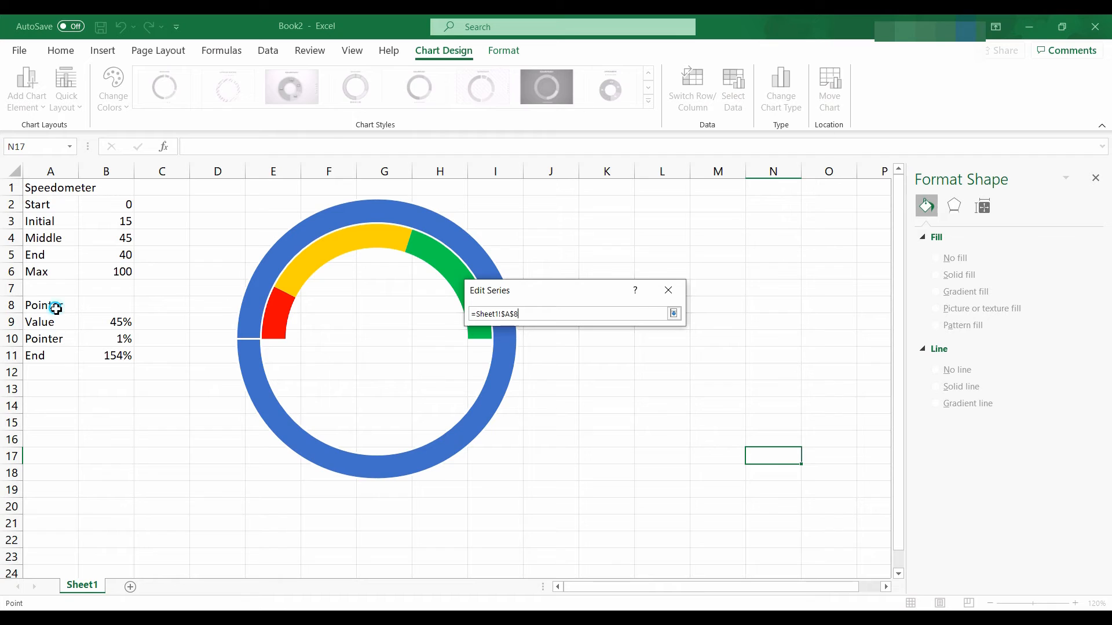
key(Return)
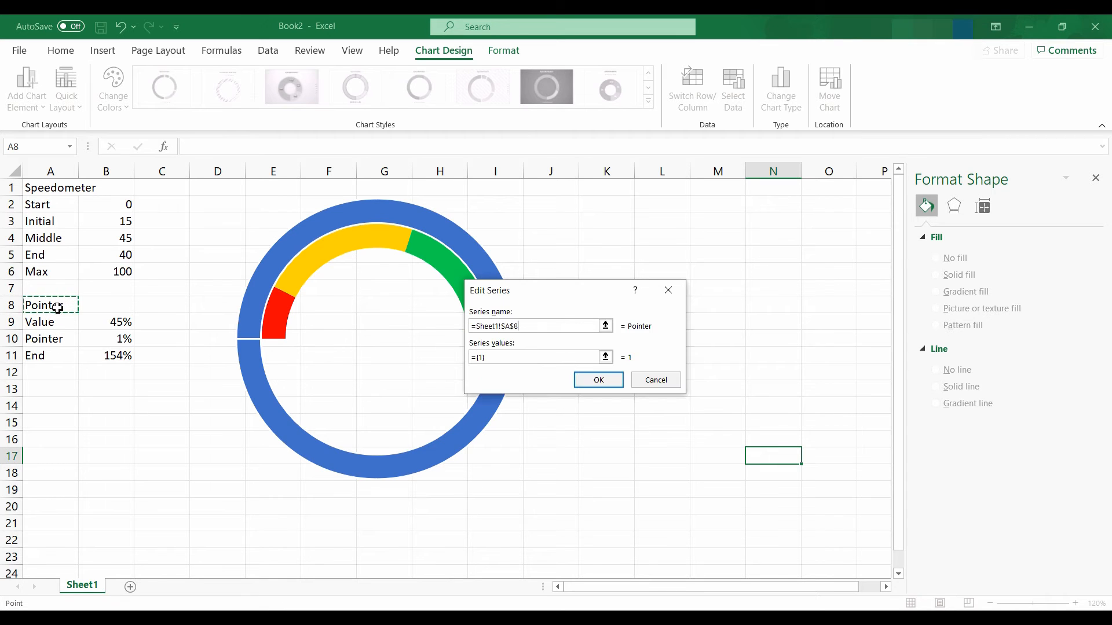
Set the Pointer series' values to B9:B11 and apply the chart's data source.
click(605, 358)
drag(121, 328, 111, 354)
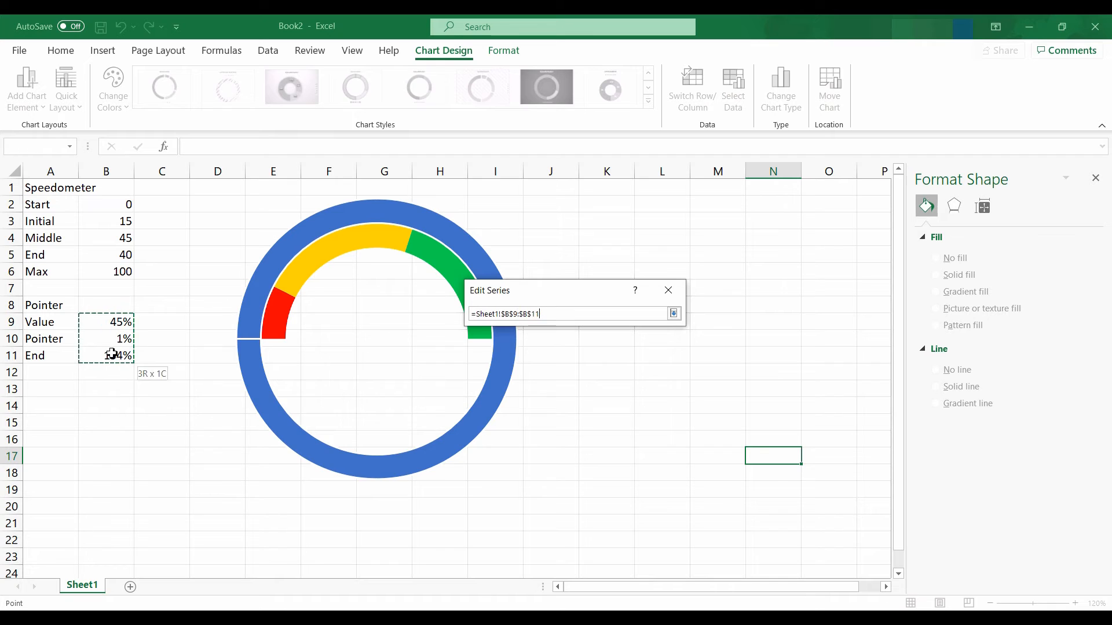
key(Return)
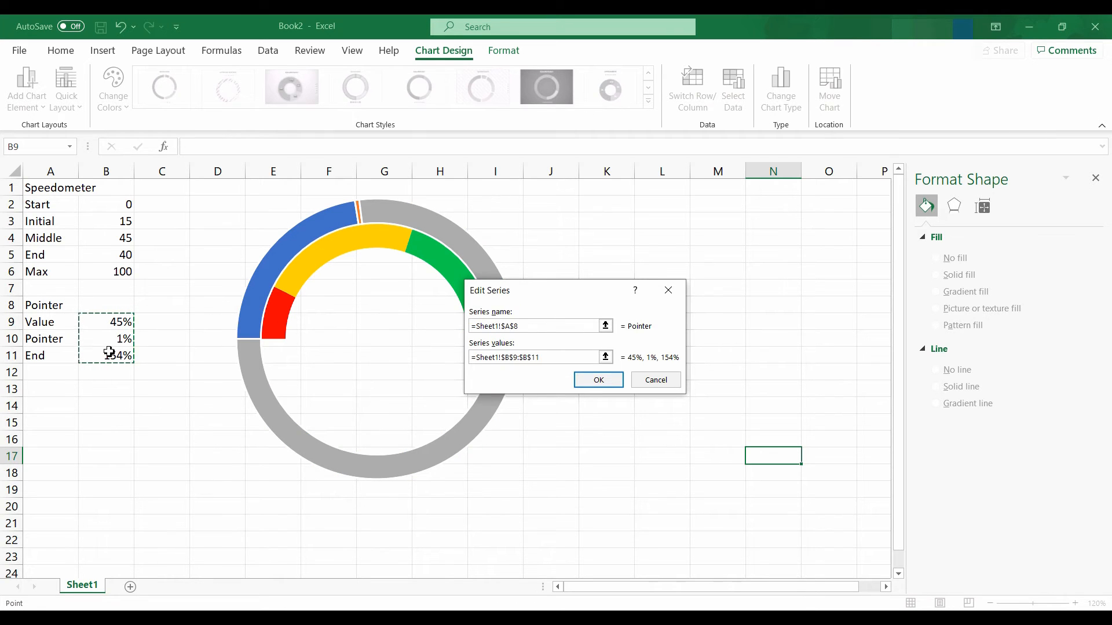
click(581, 382)
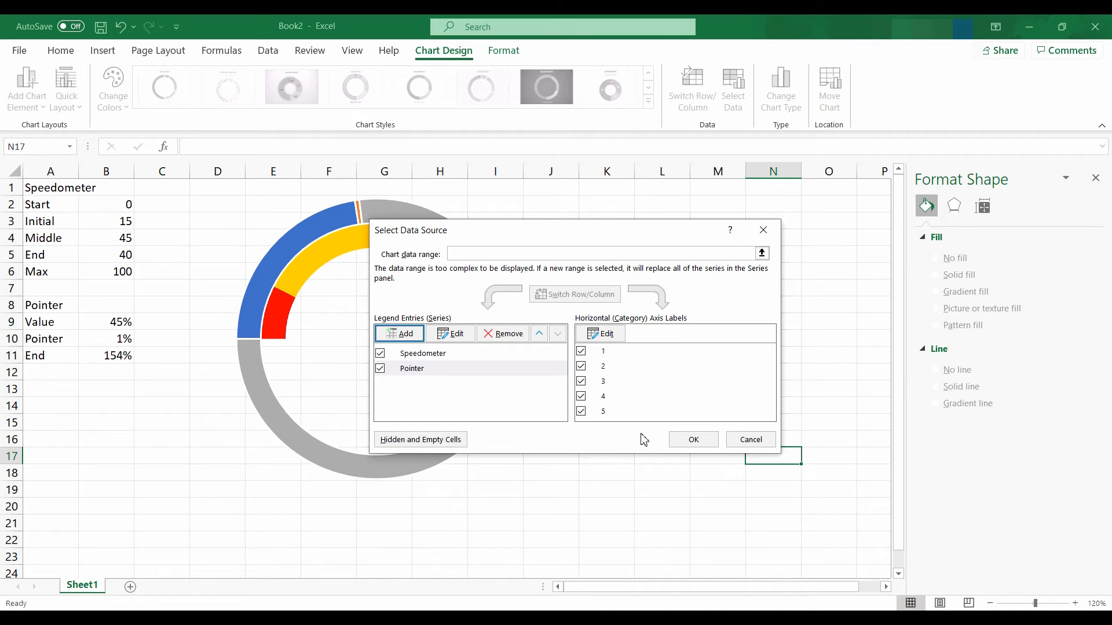
click(693, 441)
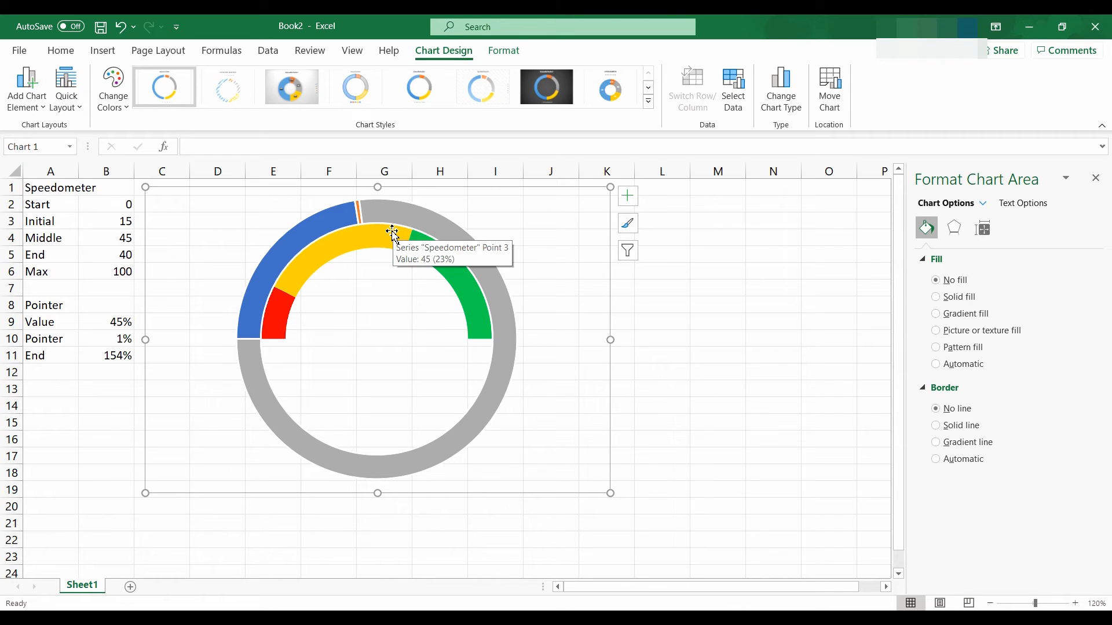
Change the Pointer series' chart type to Pie and plot it on the secondary axis.
click(421, 216)
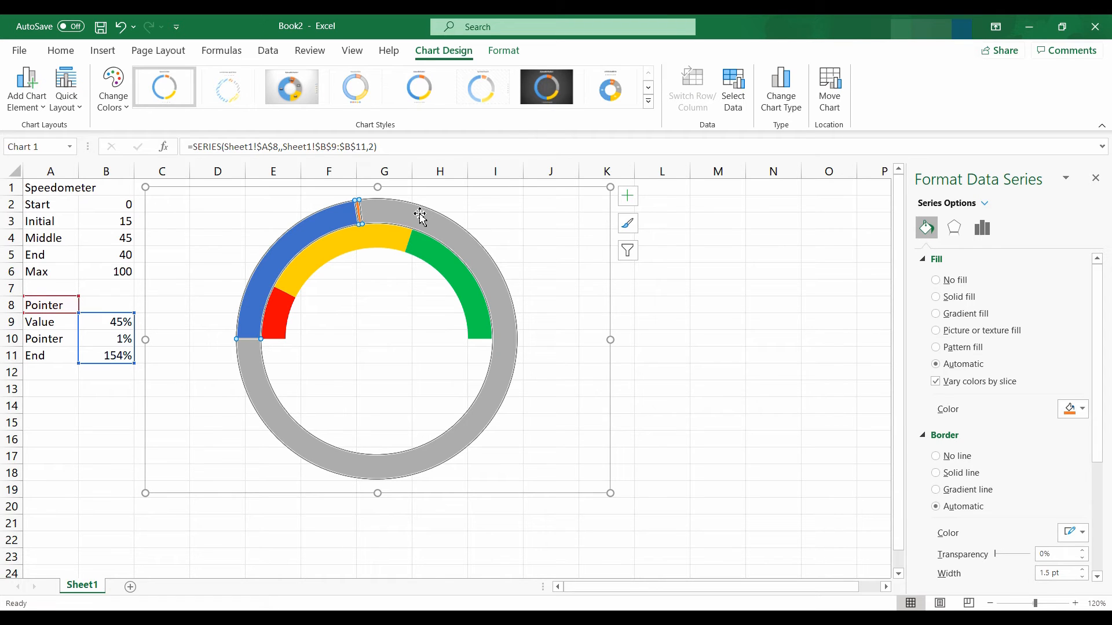
right_click(421, 216)
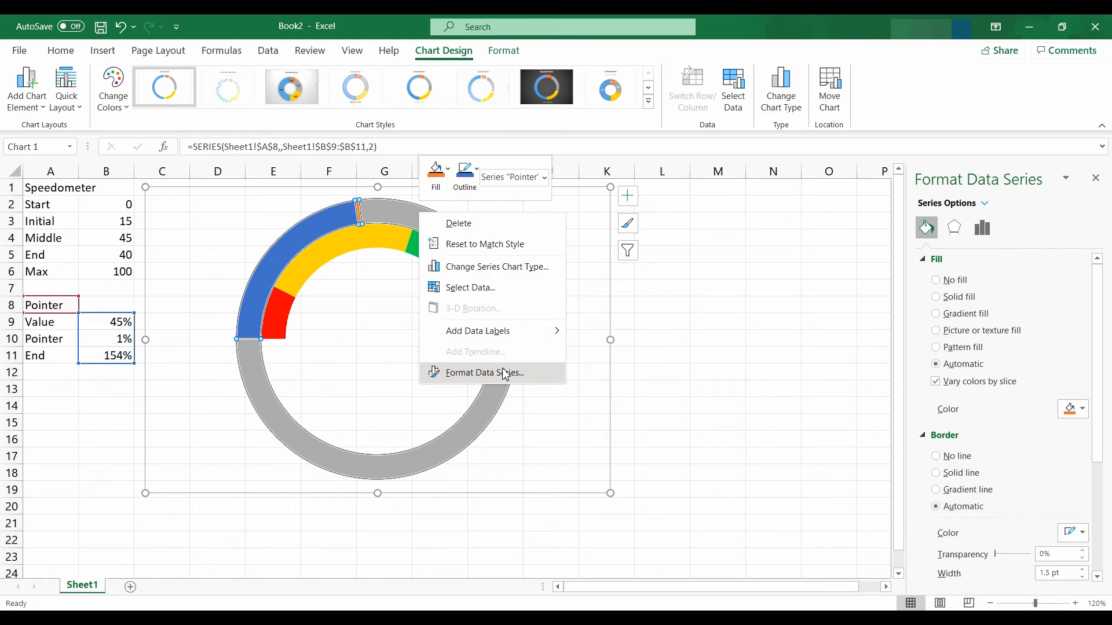
click(510, 270)
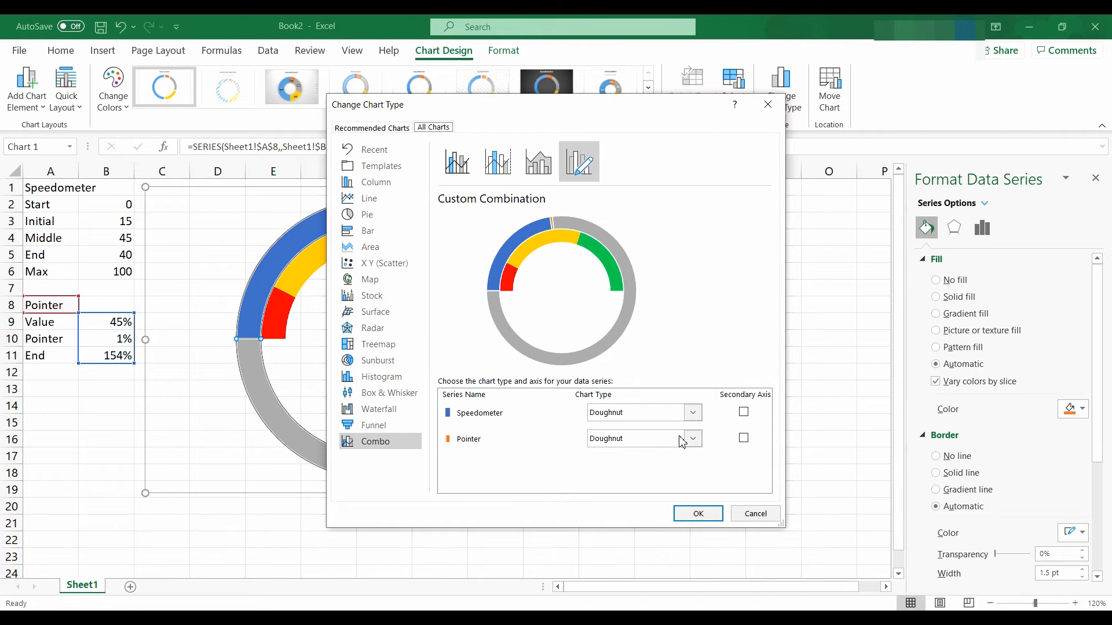
click(700, 441)
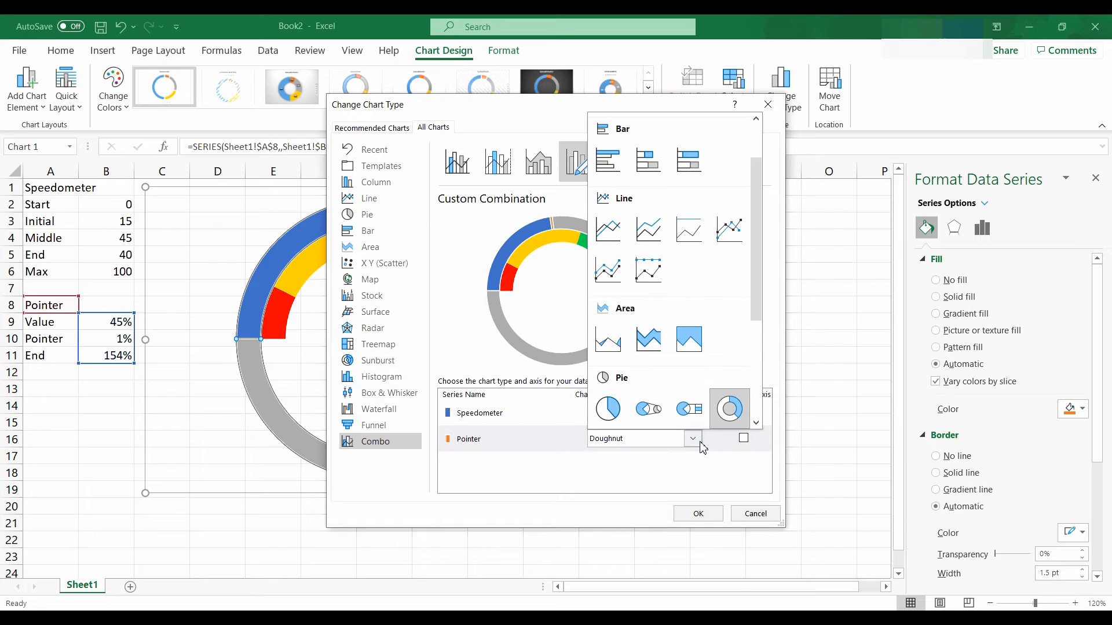
click(615, 415)
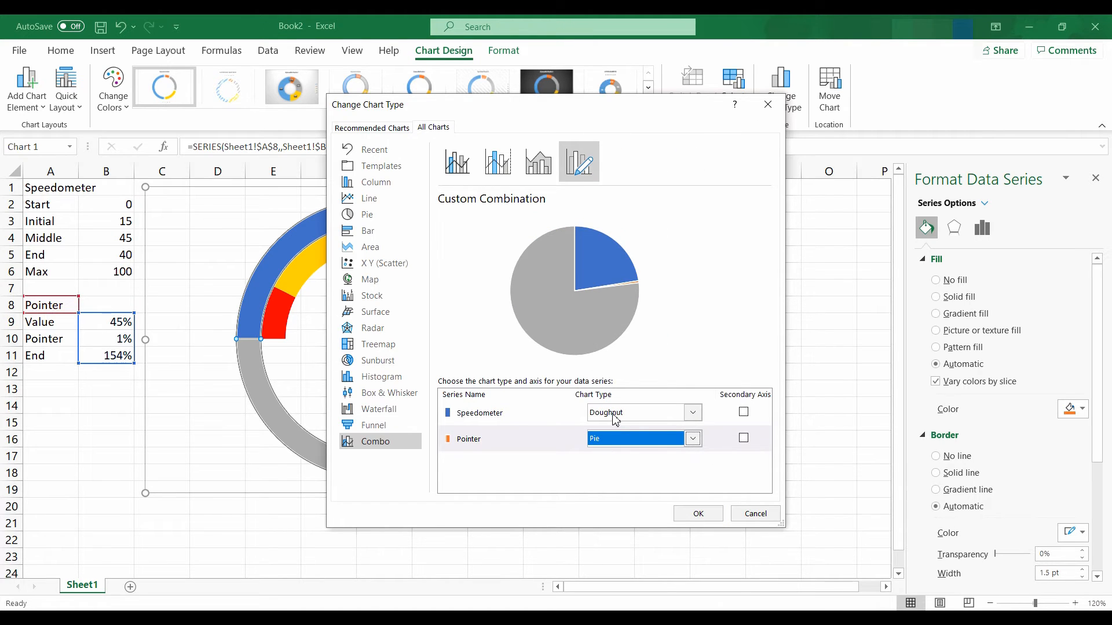
click(745, 439)
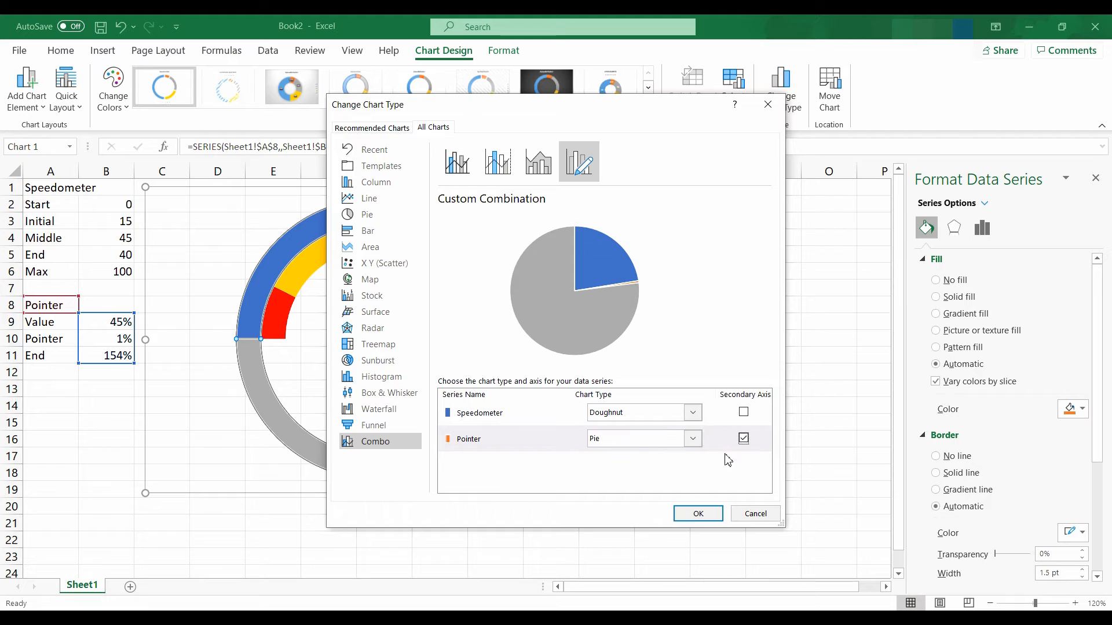
click(699, 515)
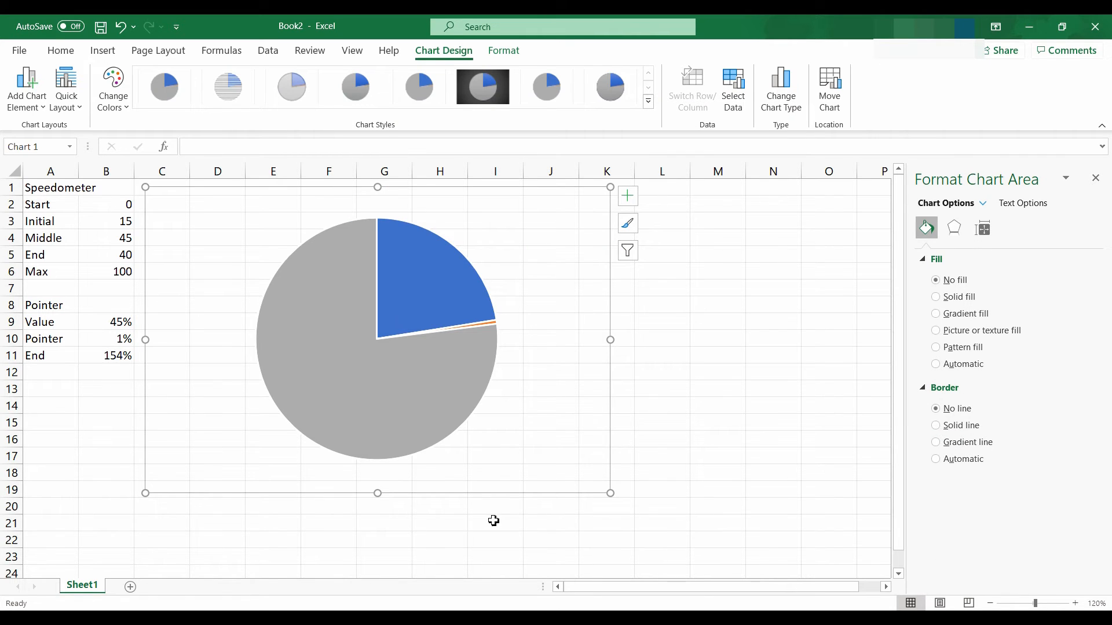
Set the Pointer pie series' angle of first slice to 270°.
click(421, 457)
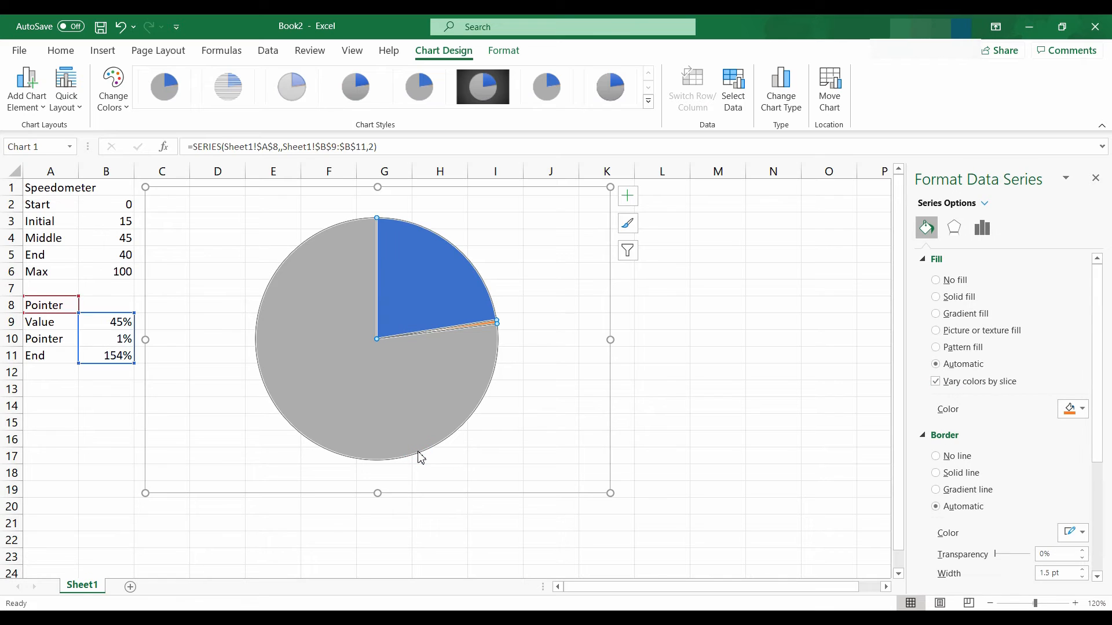
click(962, 231)
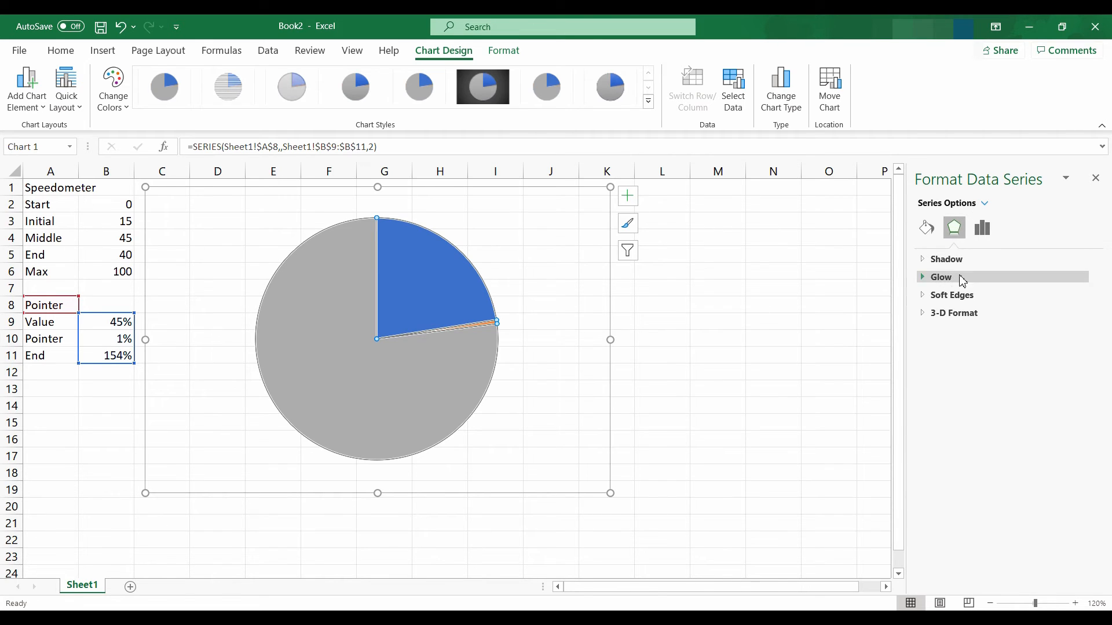
click(982, 227)
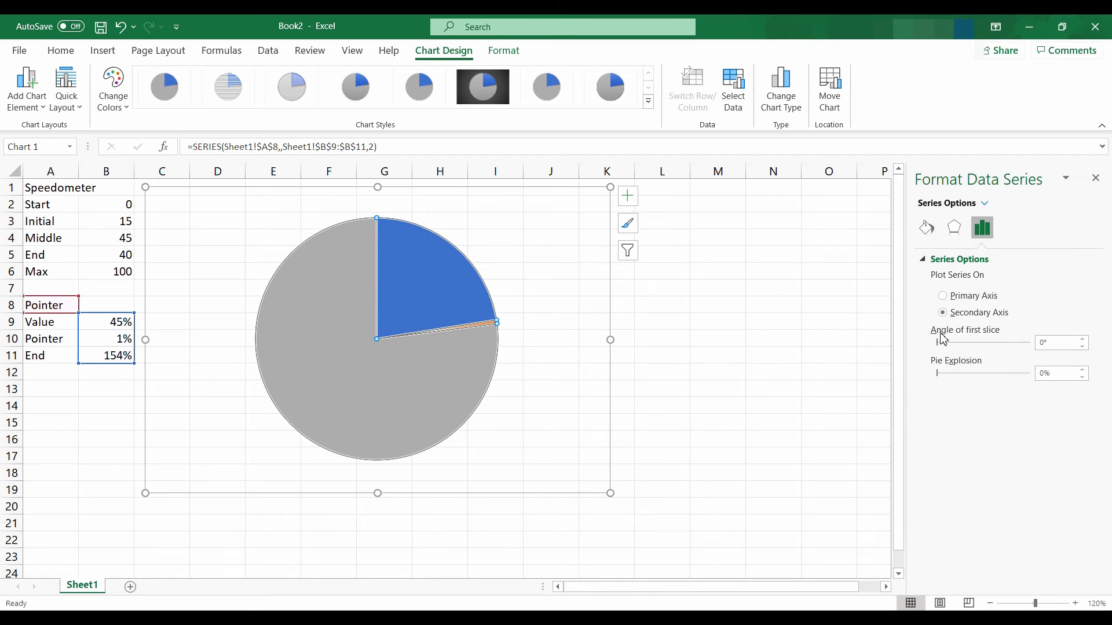
click(1059, 348)
key(Return)
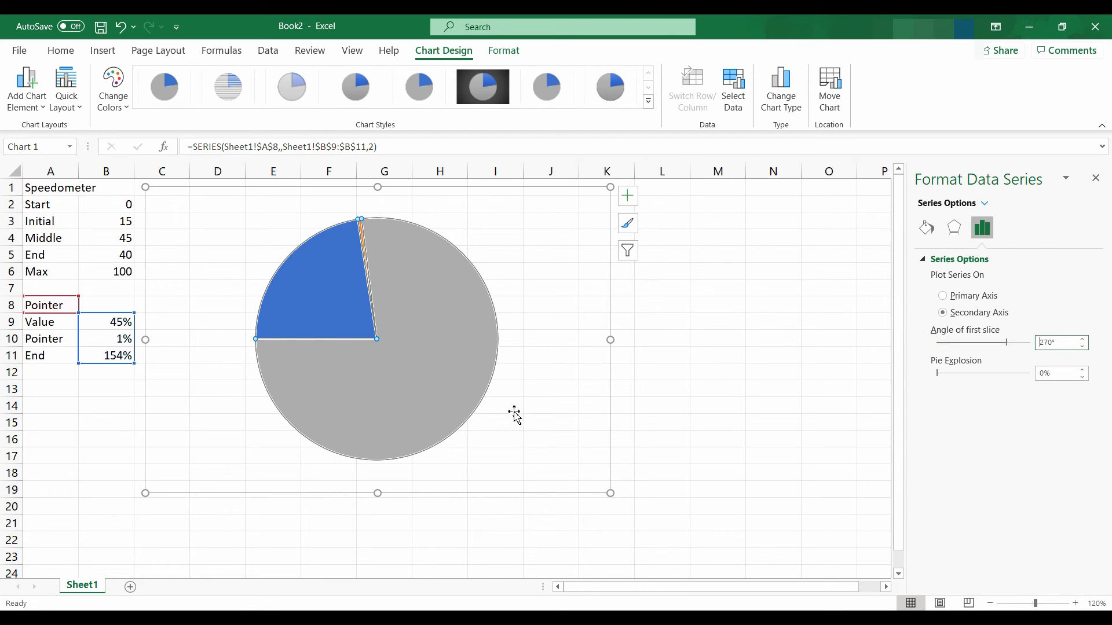
Set the Pointer pie series' border to no line.
mouse_move(472, 400)
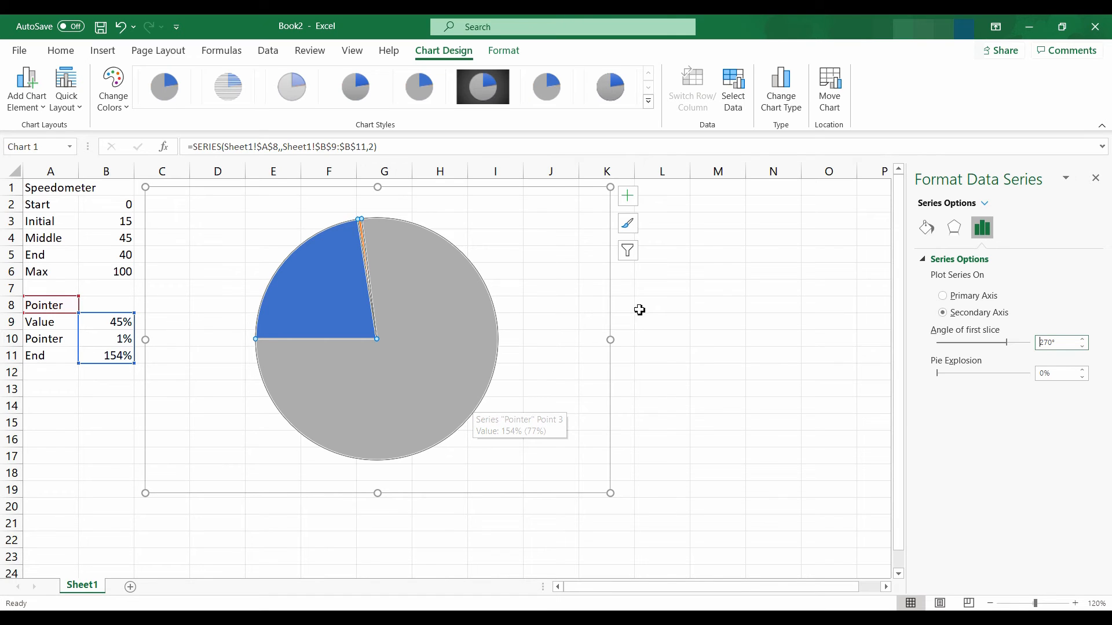
click(926, 227)
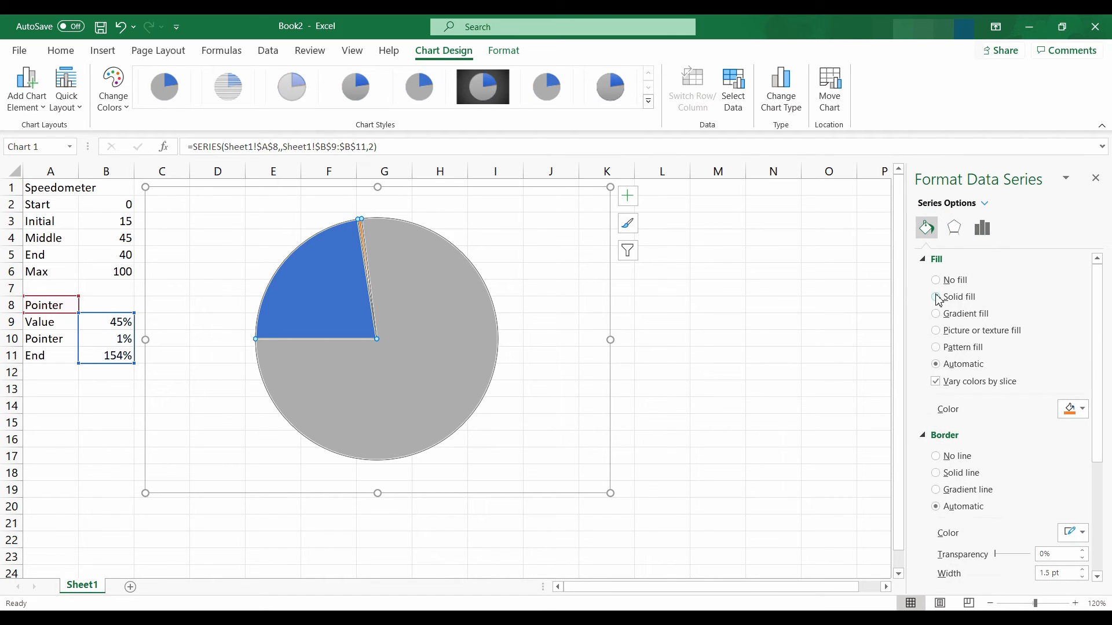
click(940, 461)
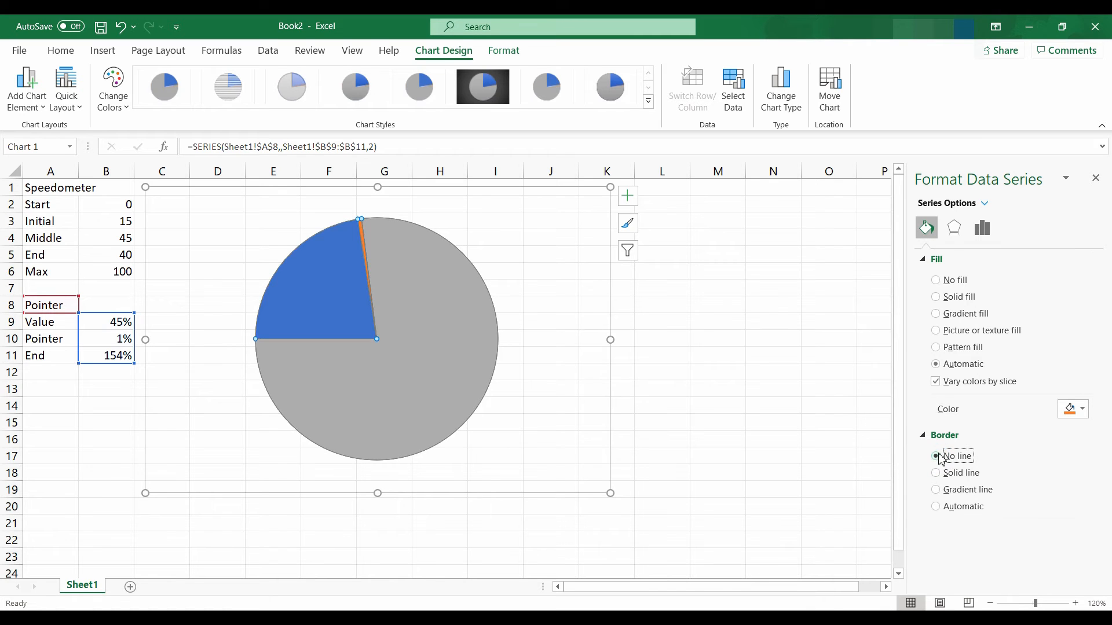
Try no fill on the entire Pointer series, and undo it.
click(487, 355)
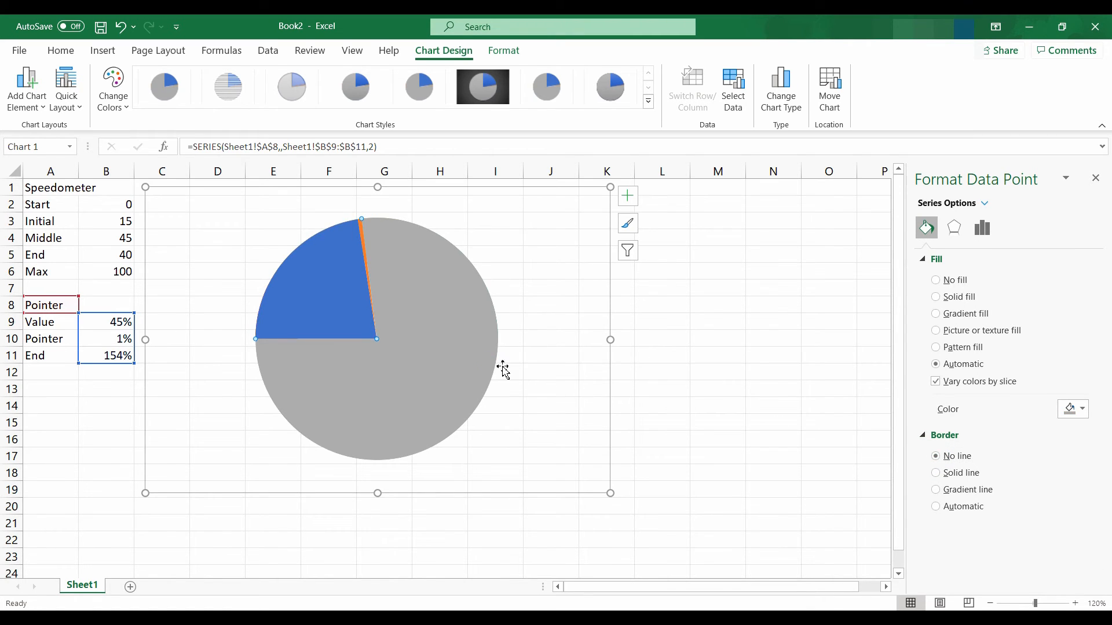
click(697, 439)
click(464, 406)
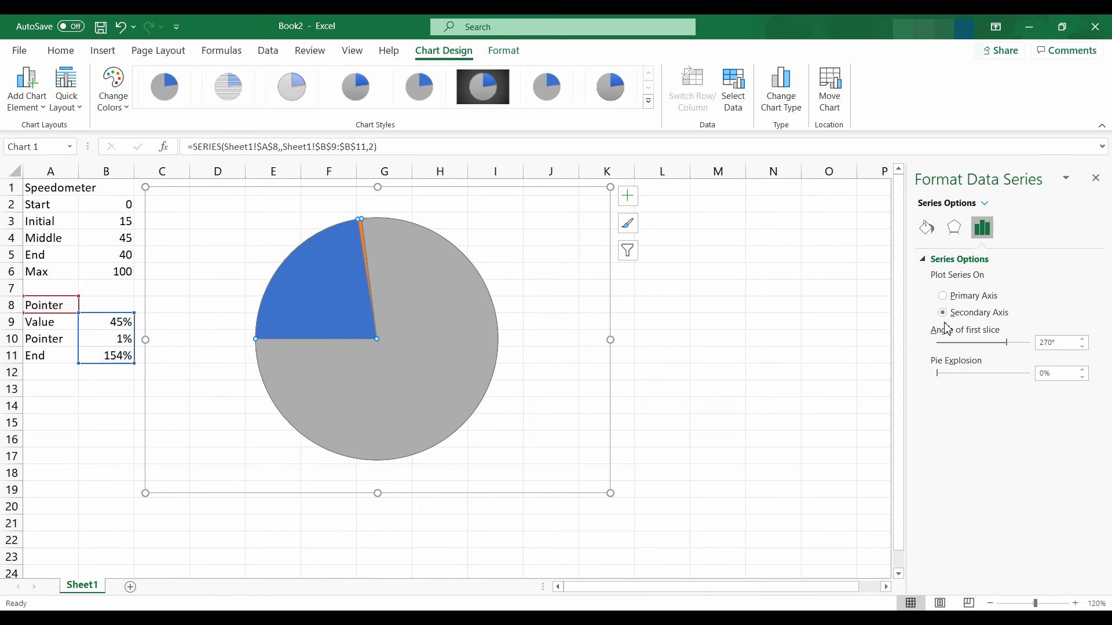
click(927, 228)
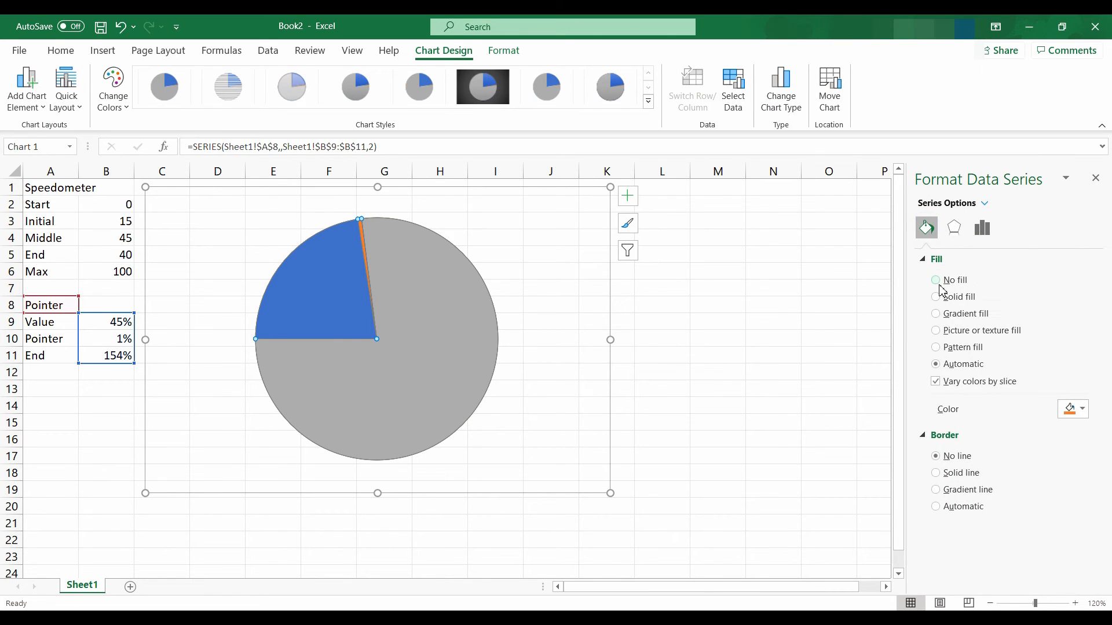
click(936, 280)
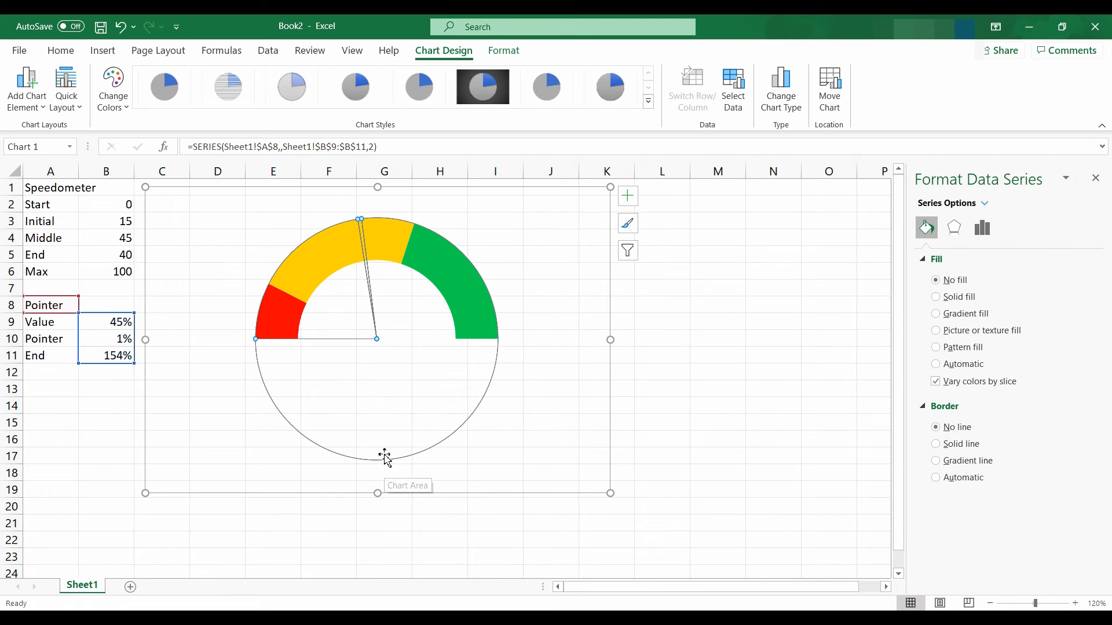
key(ctrl+z)
Set the pie's large gray End slice and its blue Value slice to no fill.
click(448, 433)
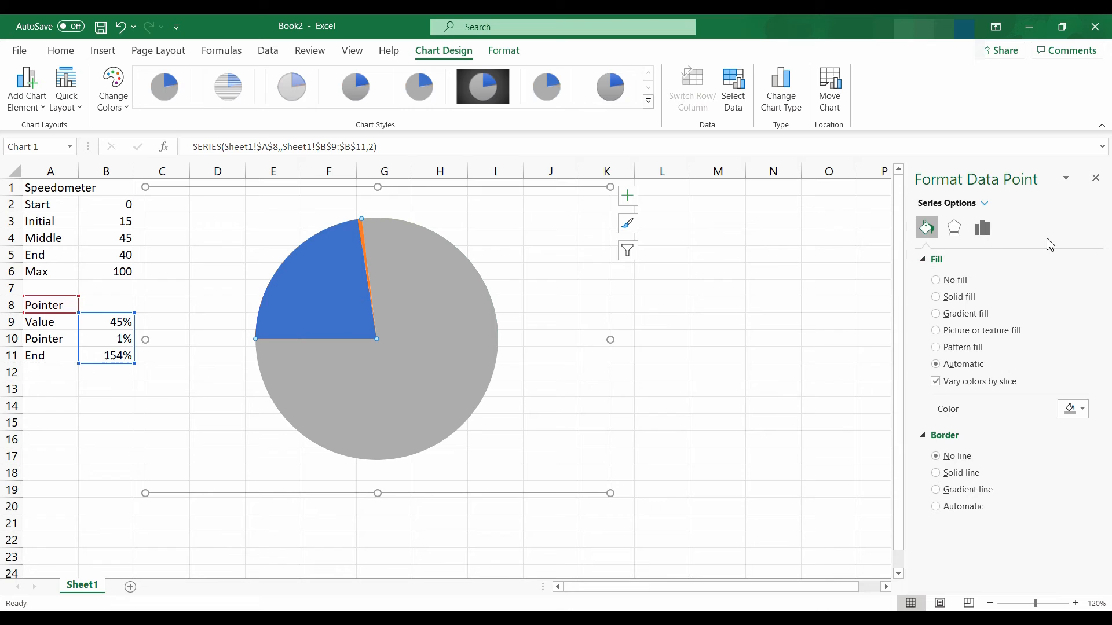
click(936, 280)
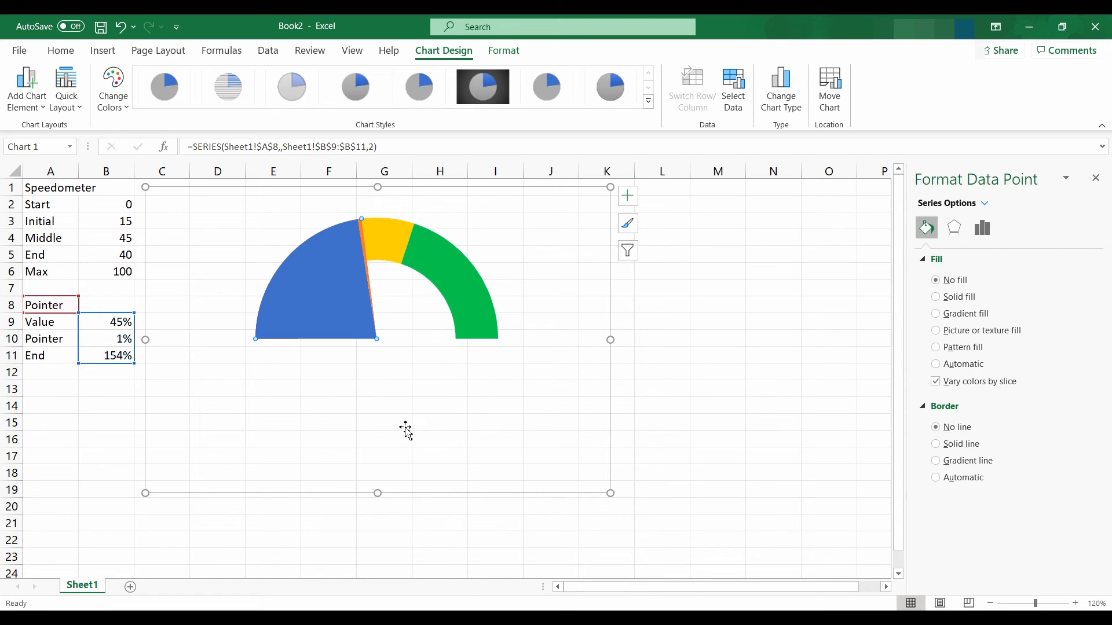
click(308, 310)
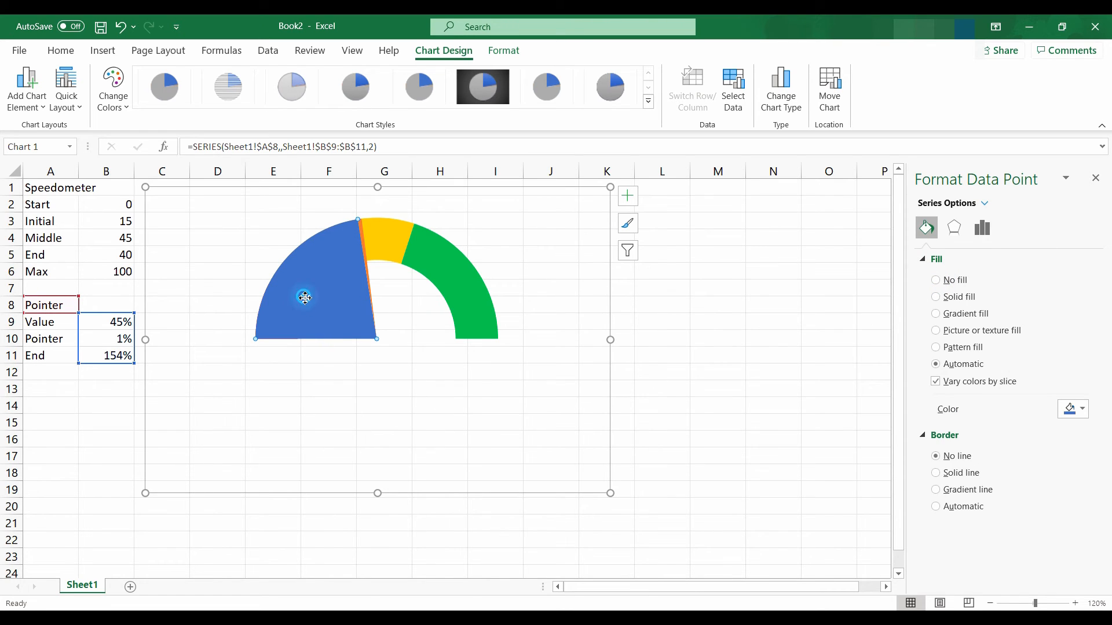
click(936, 281)
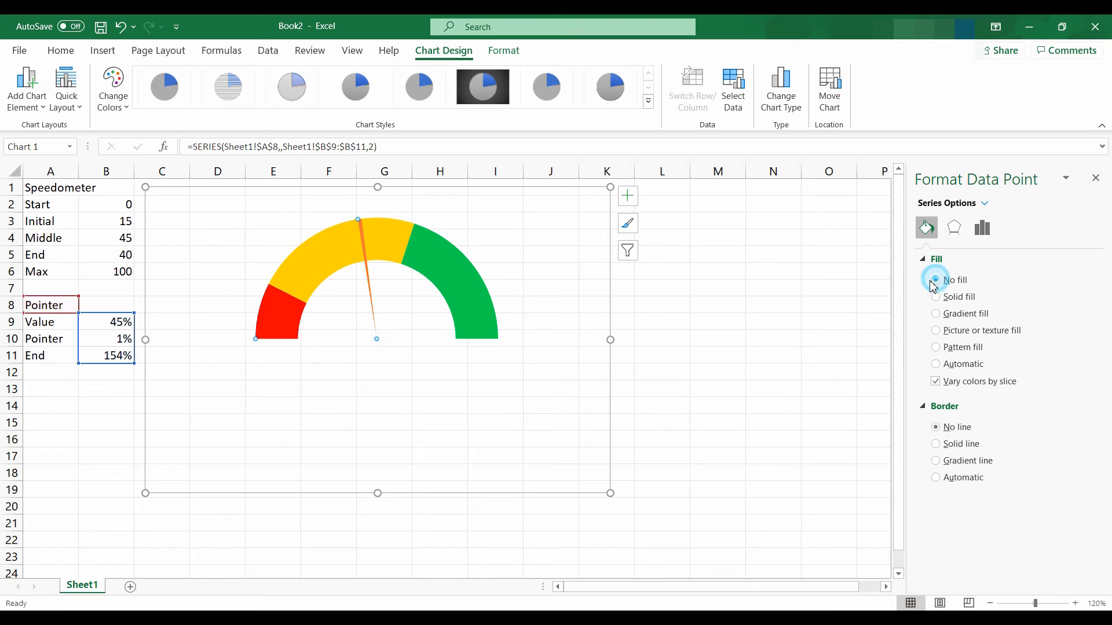
Fill the thin orange pointer slice with solid black, and move the chart slightly down.
click(374, 311)
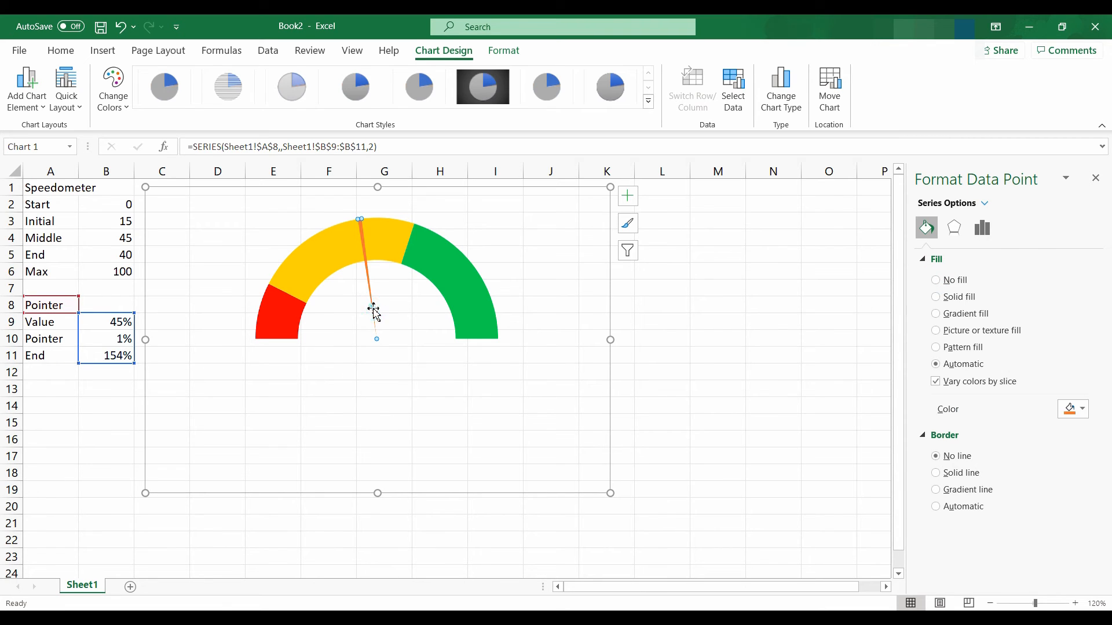
click(1073, 410)
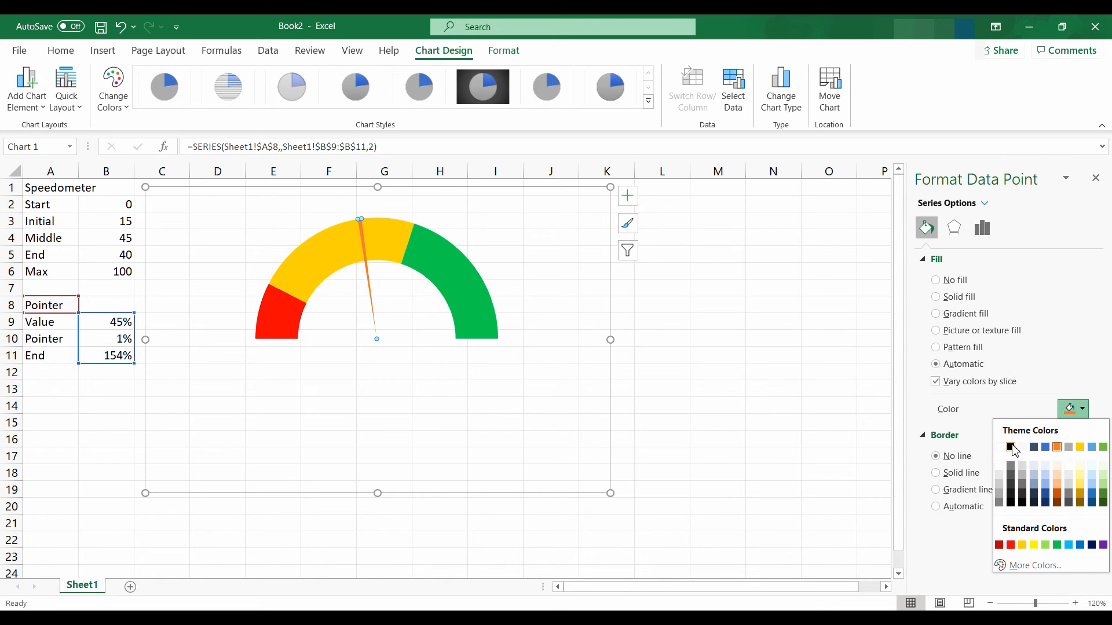
click(1011, 447)
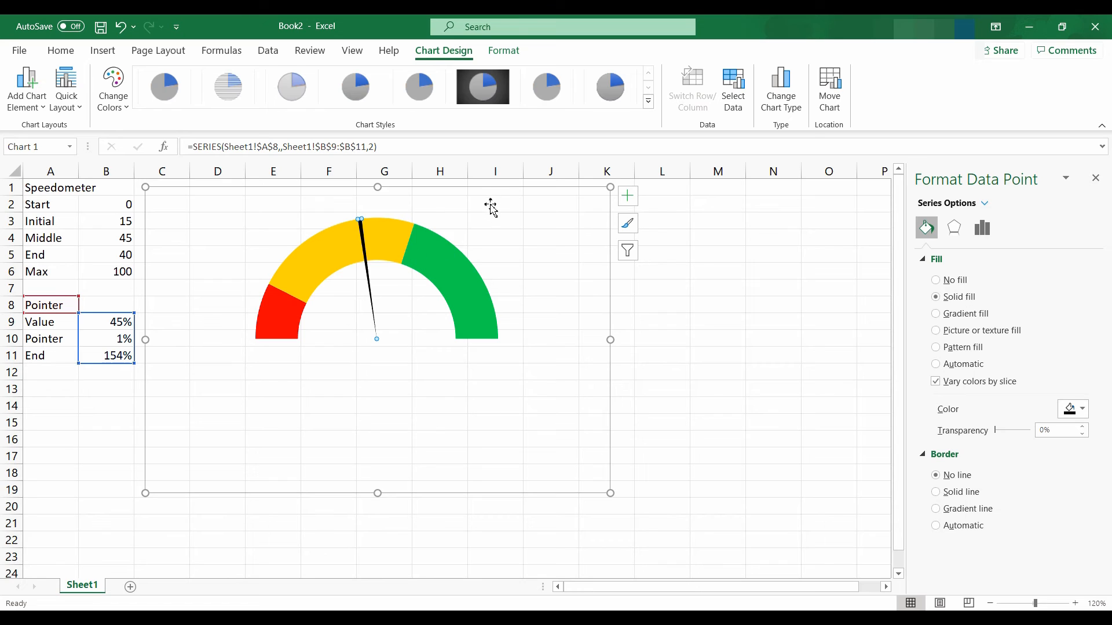
drag(496, 186, 498, 195)
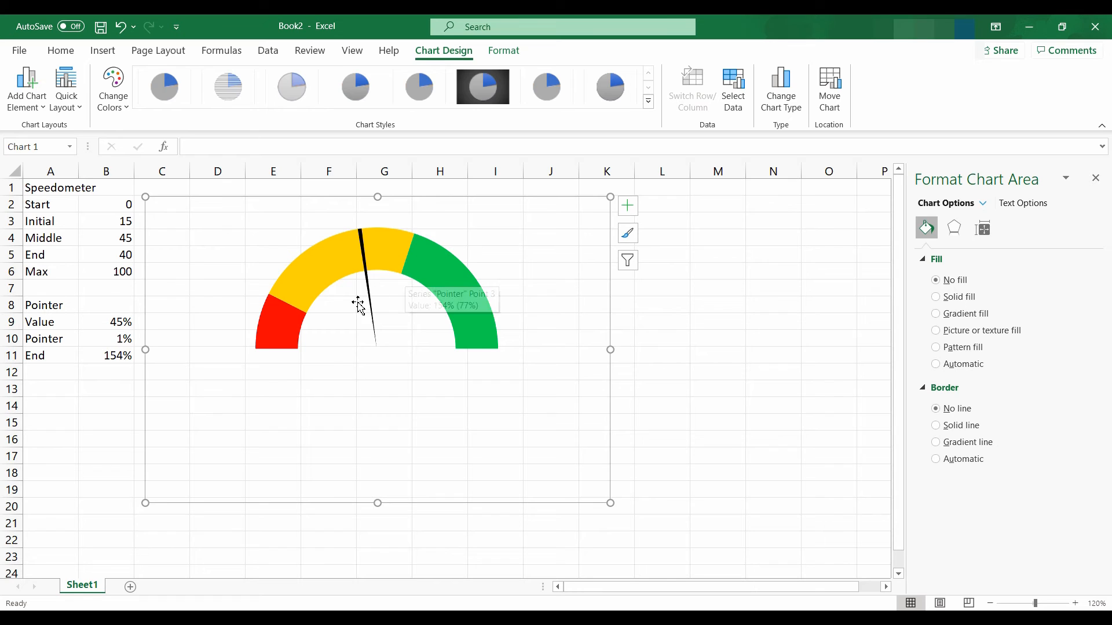
Set the pointer value in cell B9 to 35% to test the needle.
click(110, 328)
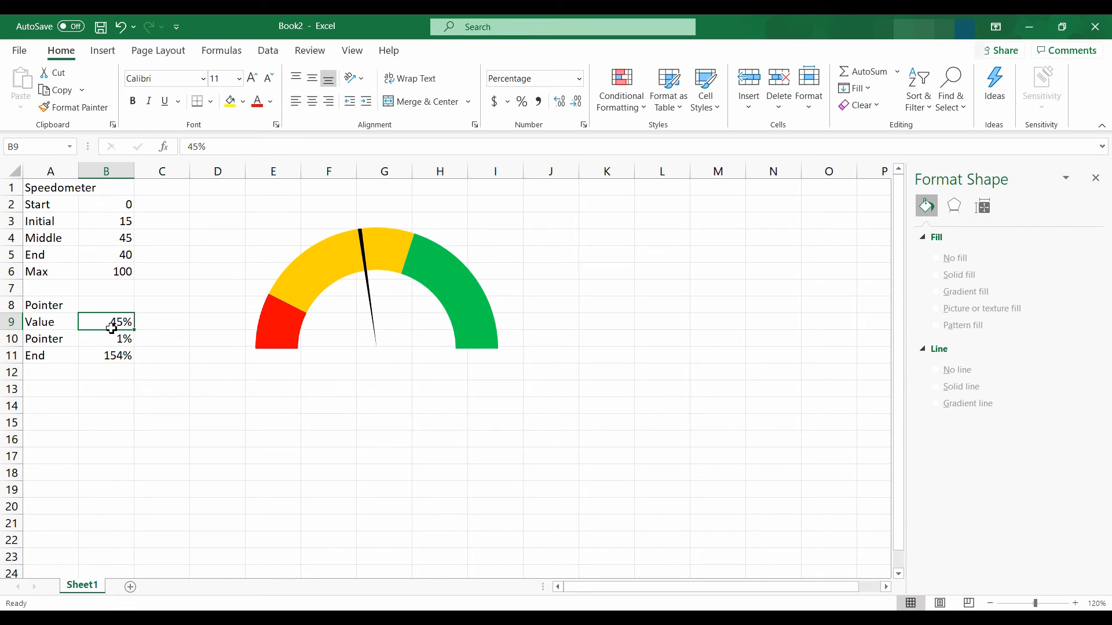
text(35)
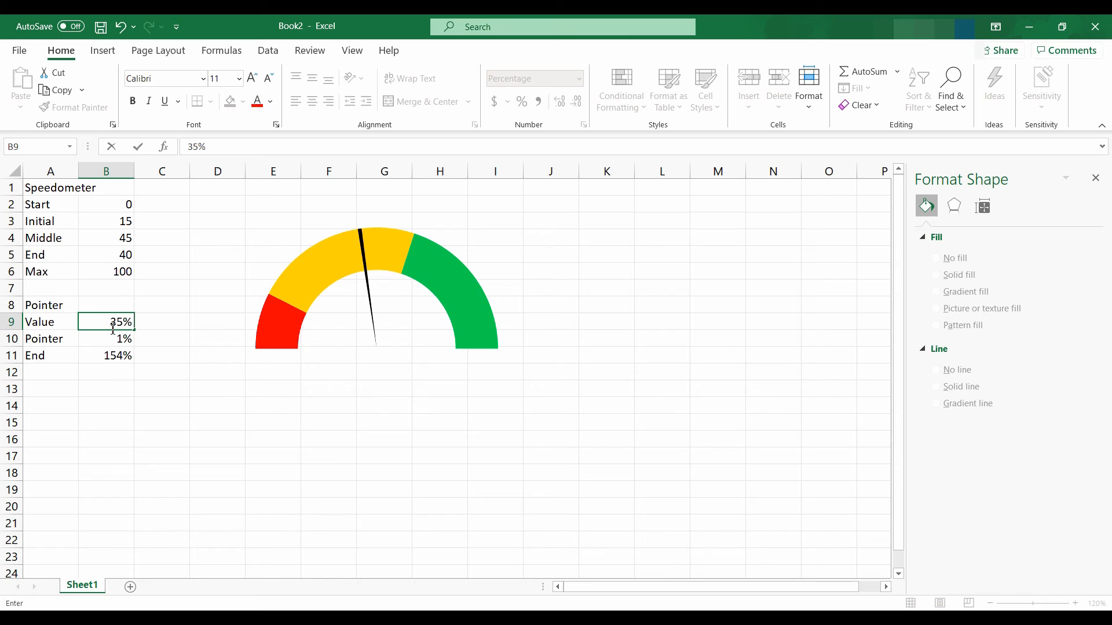
key(Return)
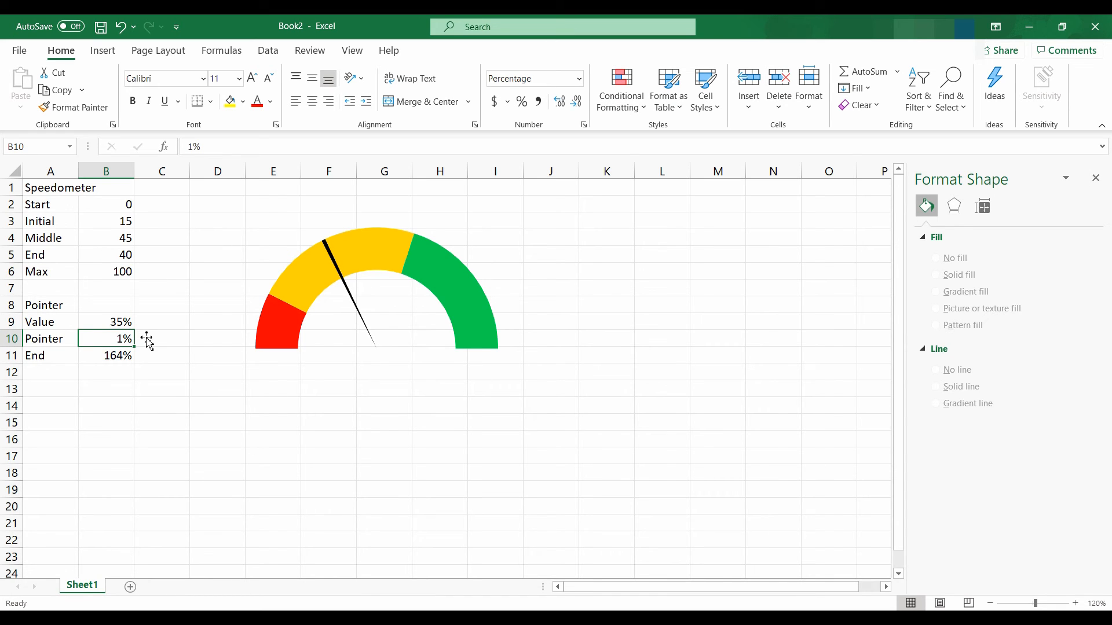
Set the pointer value in cell B9 to 65%.
click(93, 322)
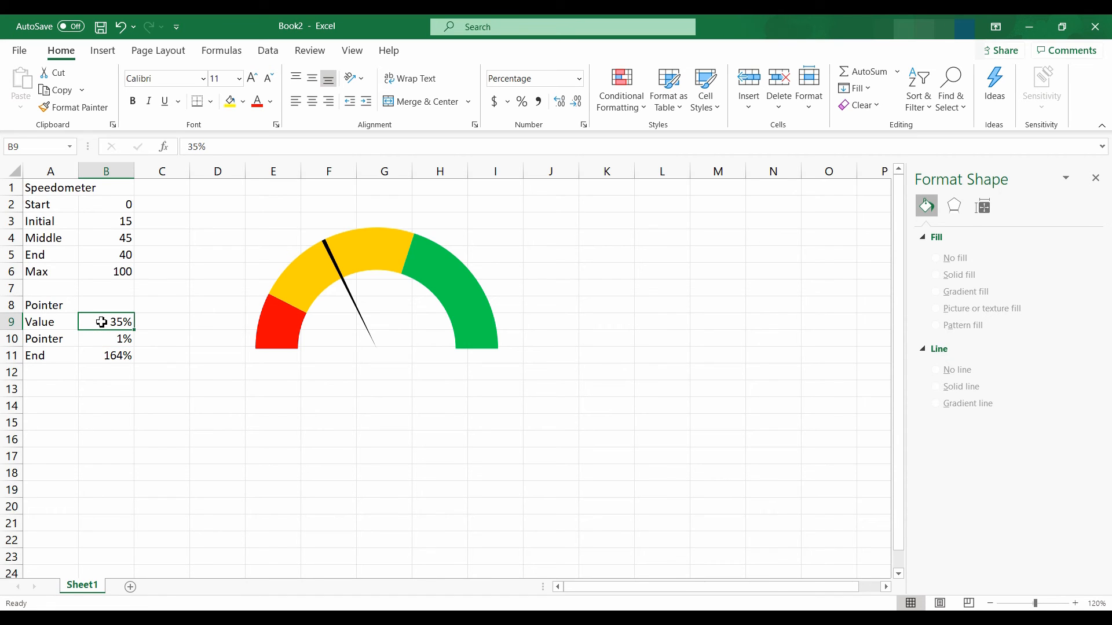
text(65)
key(Return)
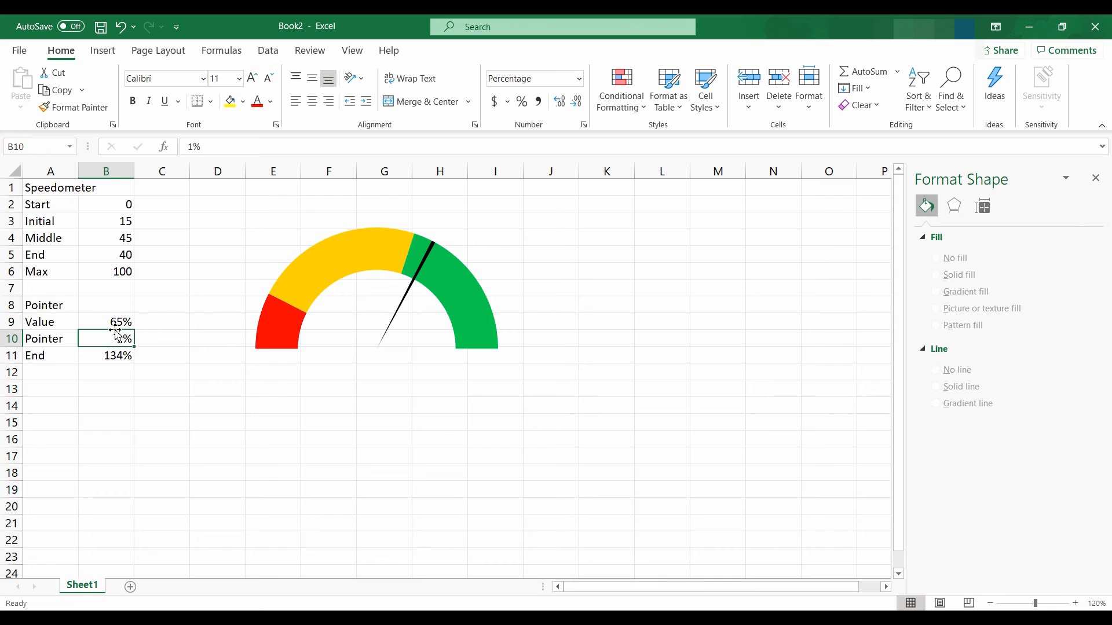
Add data labels to the Pointer series, leaving the chart without a title.
click(407, 295)
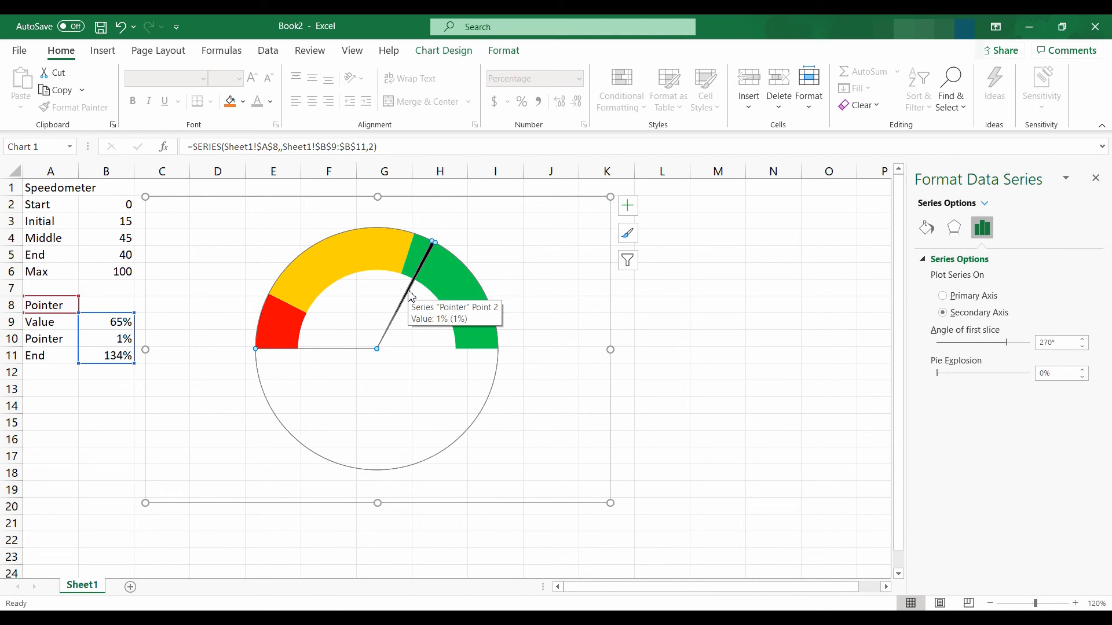
click(629, 208)
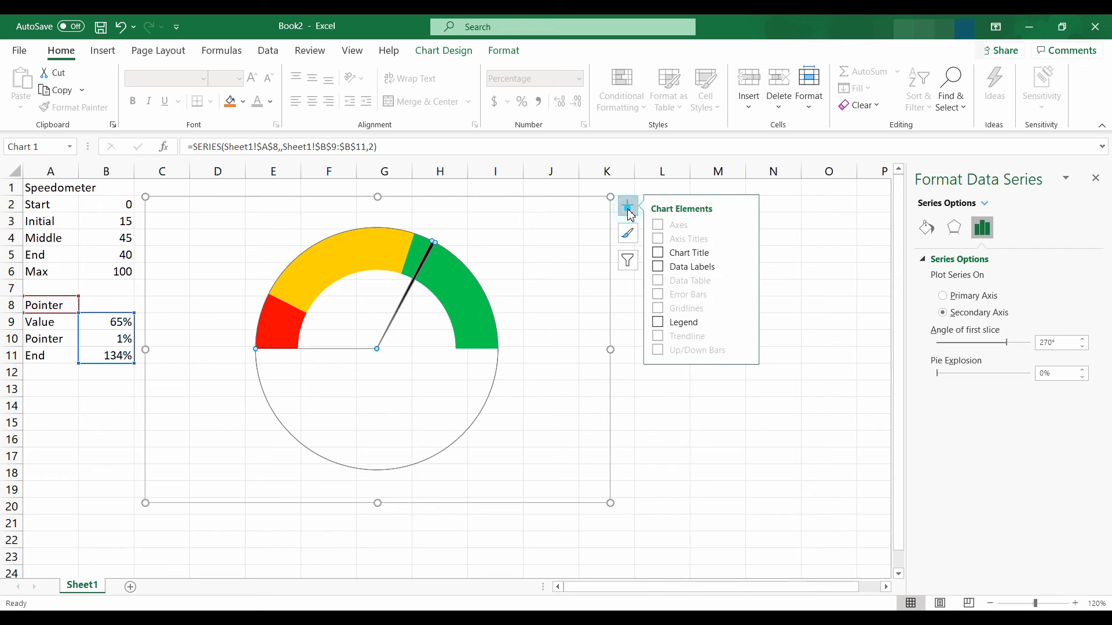
click(660, 254)
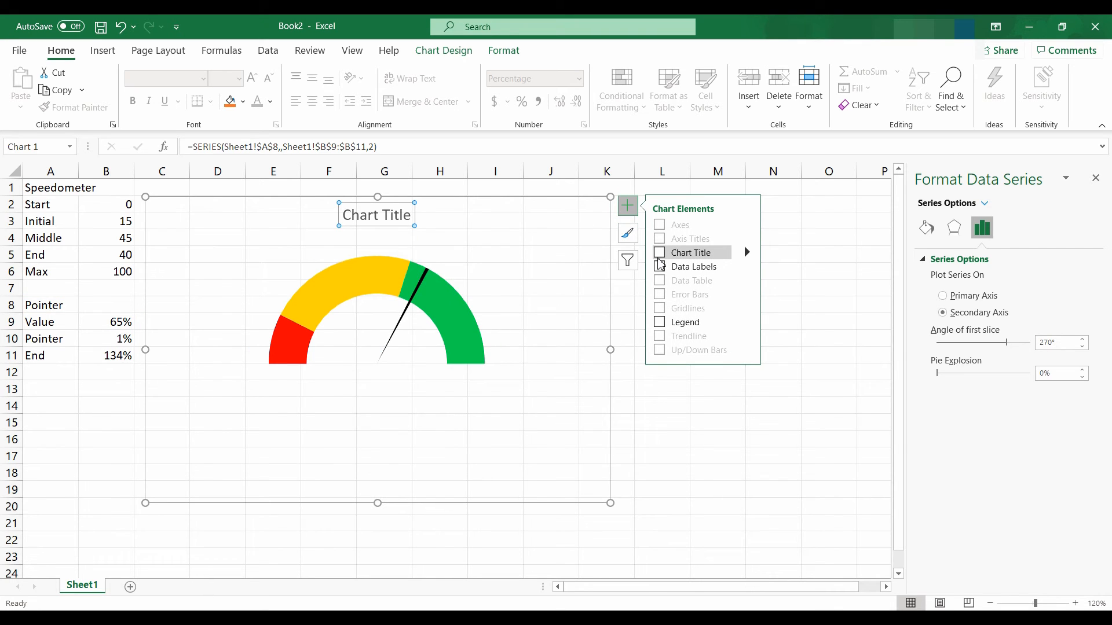
click(660, 267)
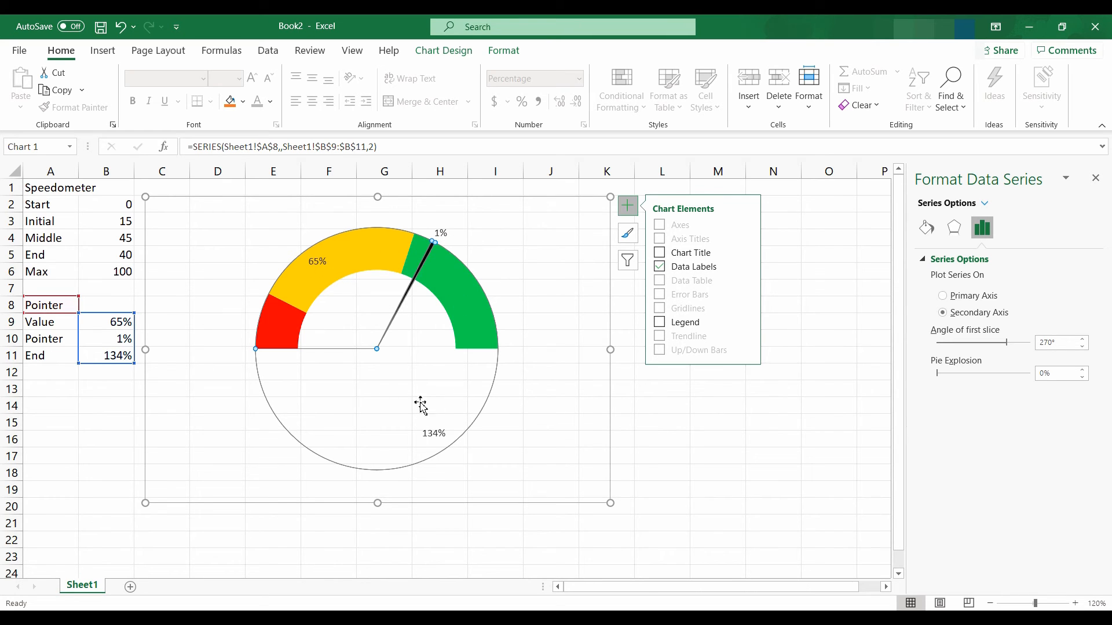
Delete the 134% and 65% data labels of the Pointer series, keeping only the needle's label.
click(438, 436)
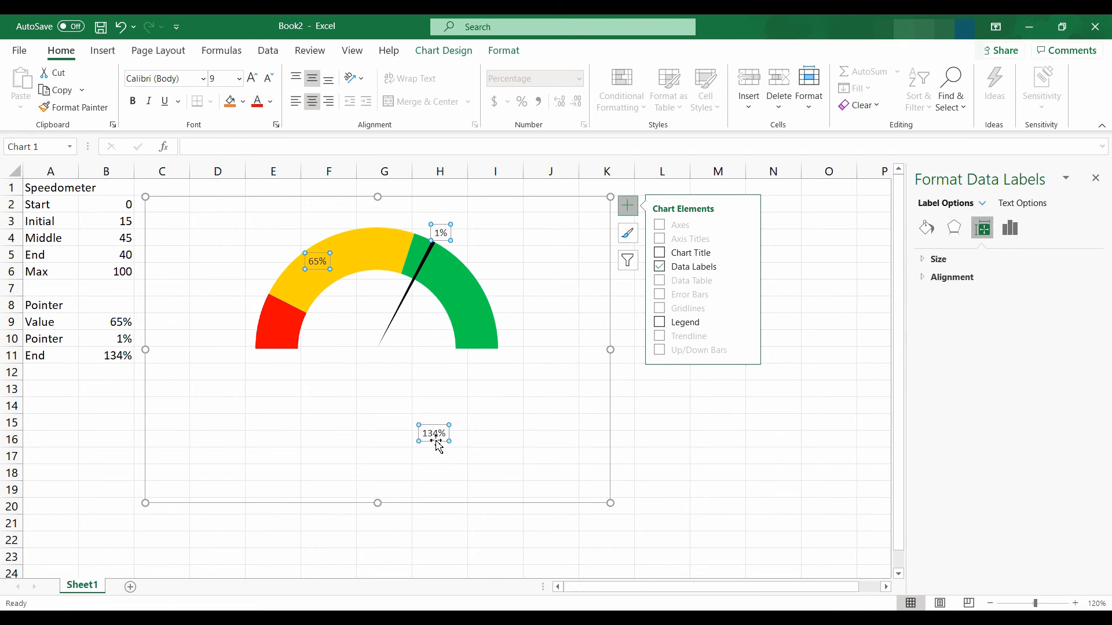
click(436, 438)
key(Delete)
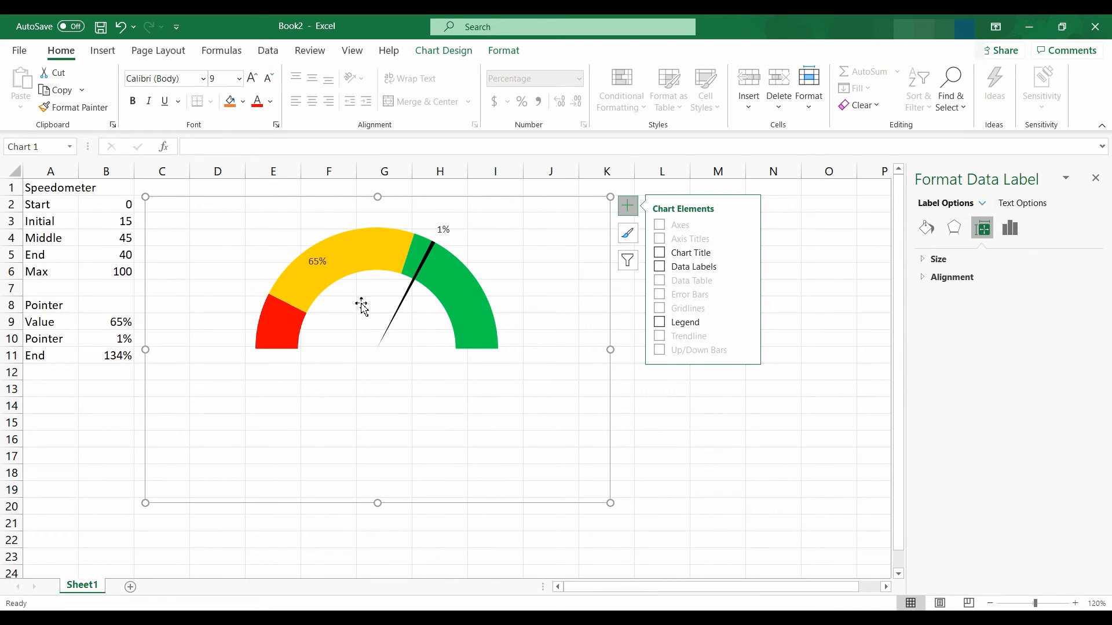
click(318, 262)
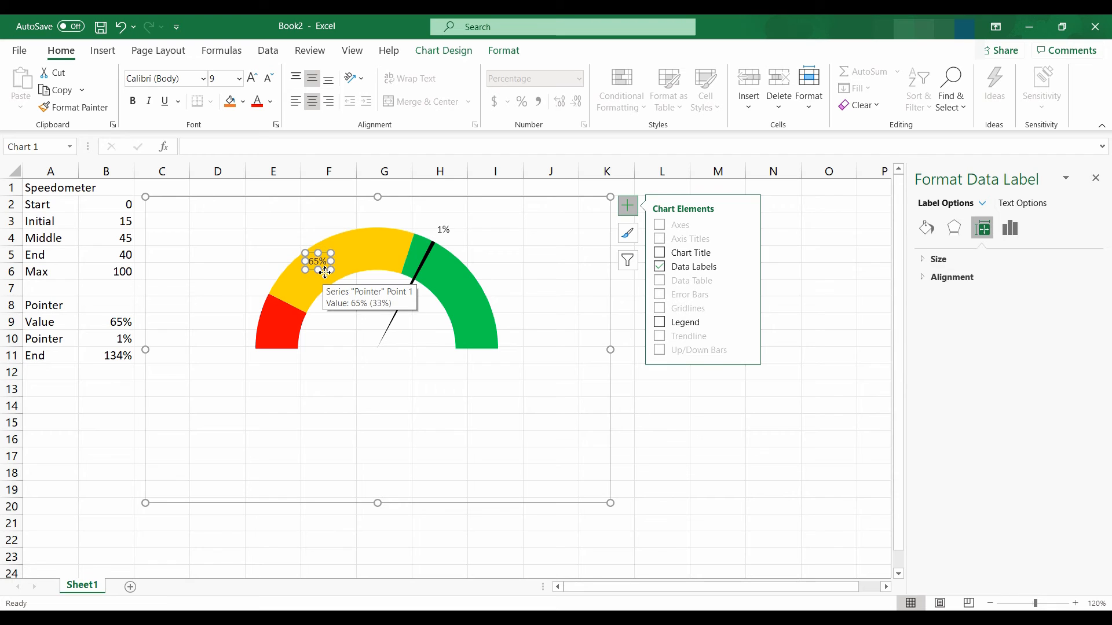
key(Delete)
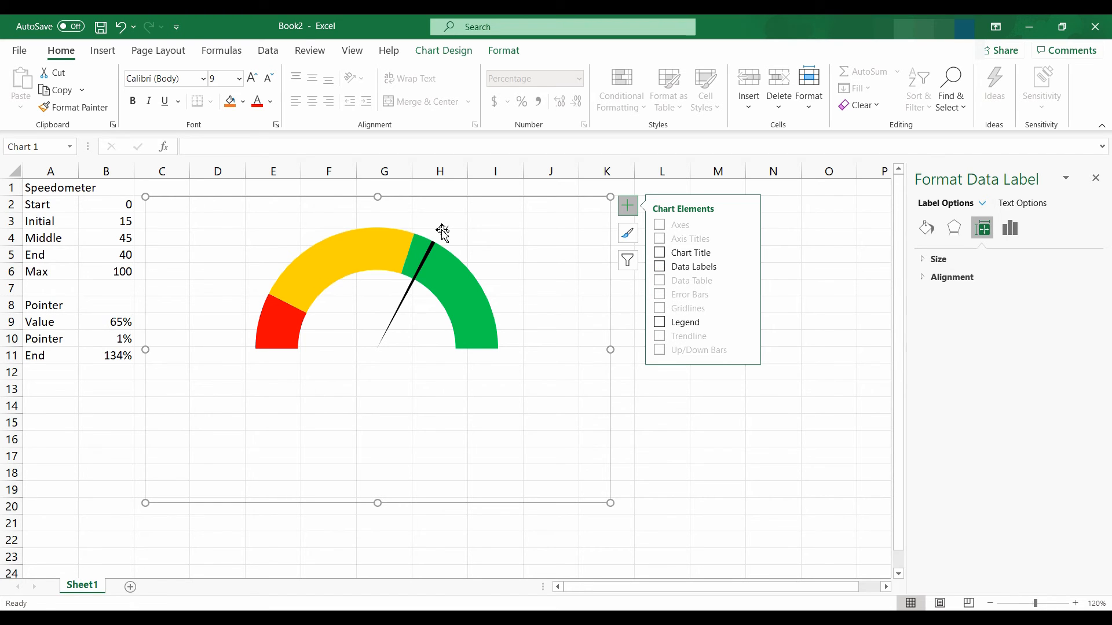
Link the needle's data label to the pointer value in cell B9 with the formula =Sheet1!$B$9.
click(442, 230)
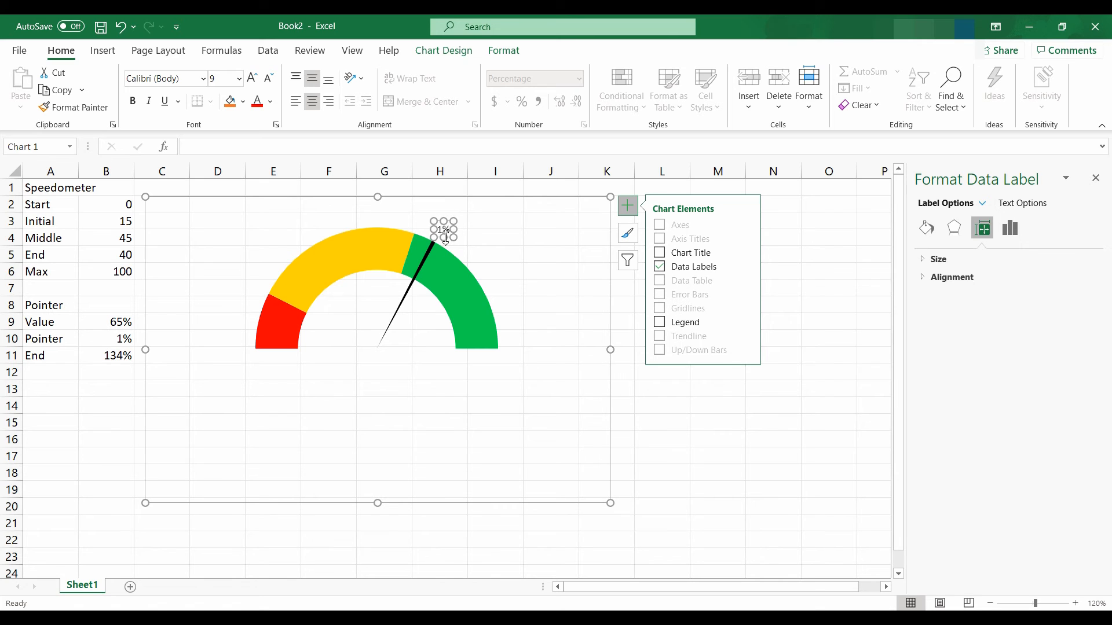
click(444, 233)
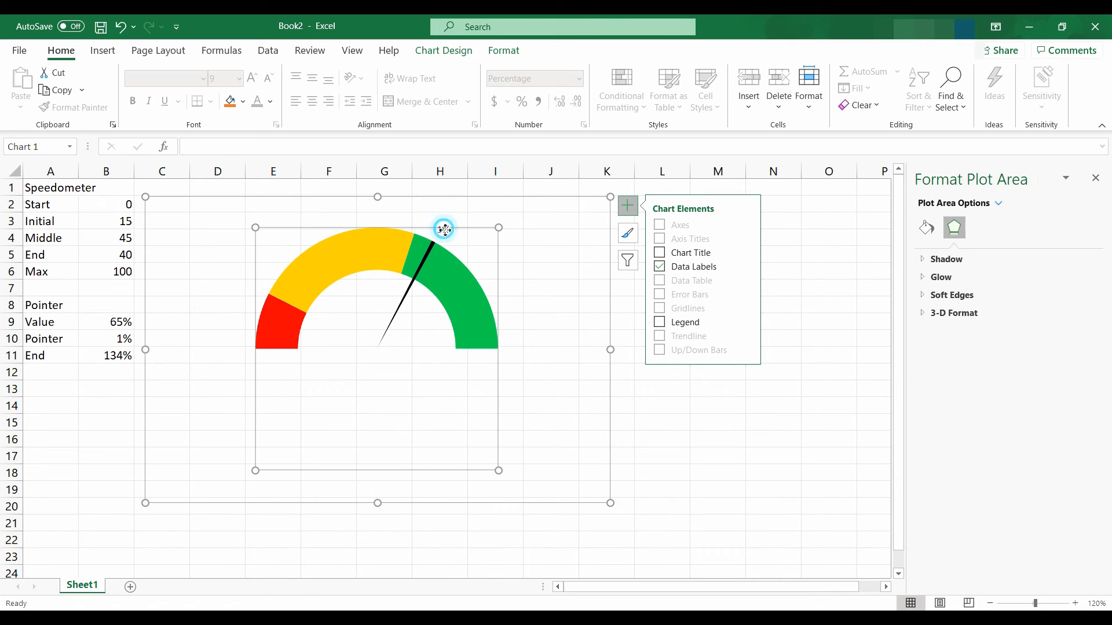
click(444, 230)
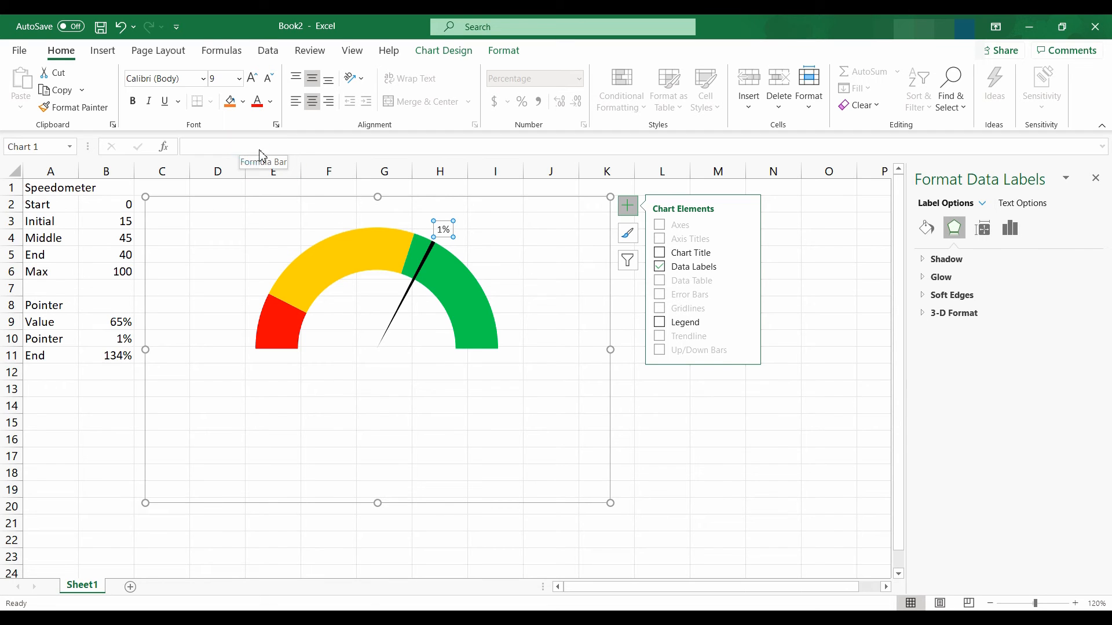
click(444, 230)
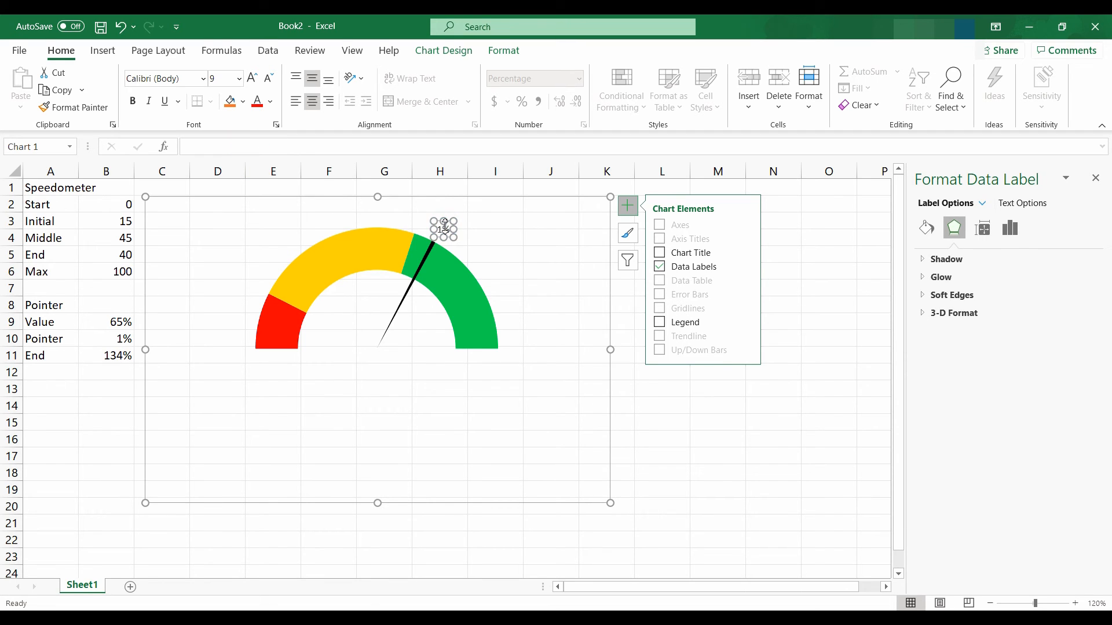
click(242, 146)
text(=)
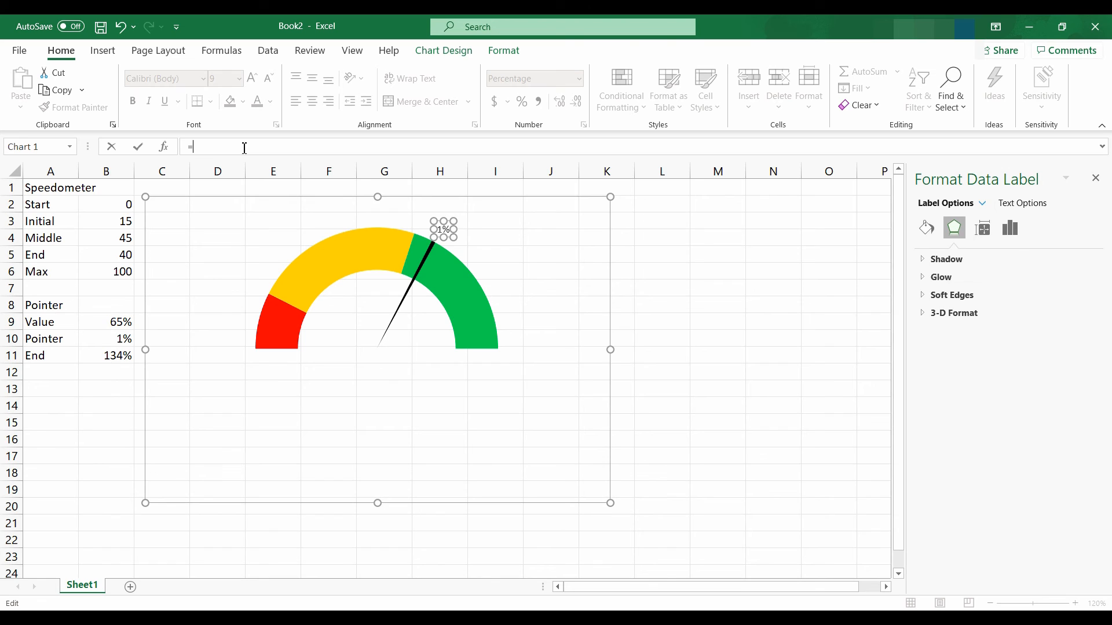
click(103, 326)
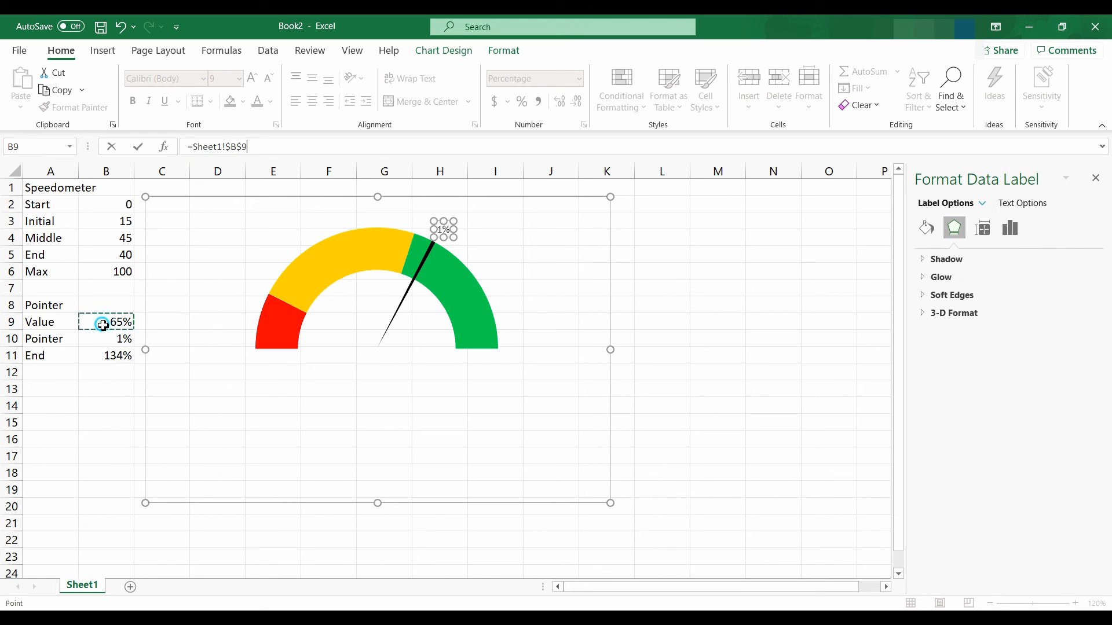
key(Return)
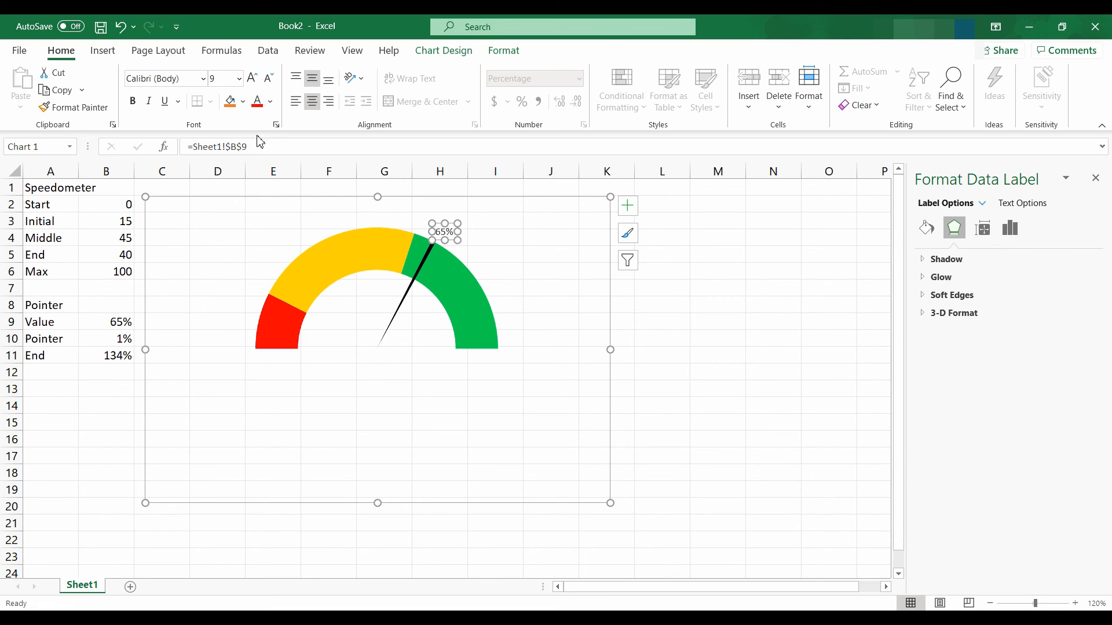
Enlarge the needle's data label to font size 14 and make it bold.
click(253, 78)
click(252, 79)
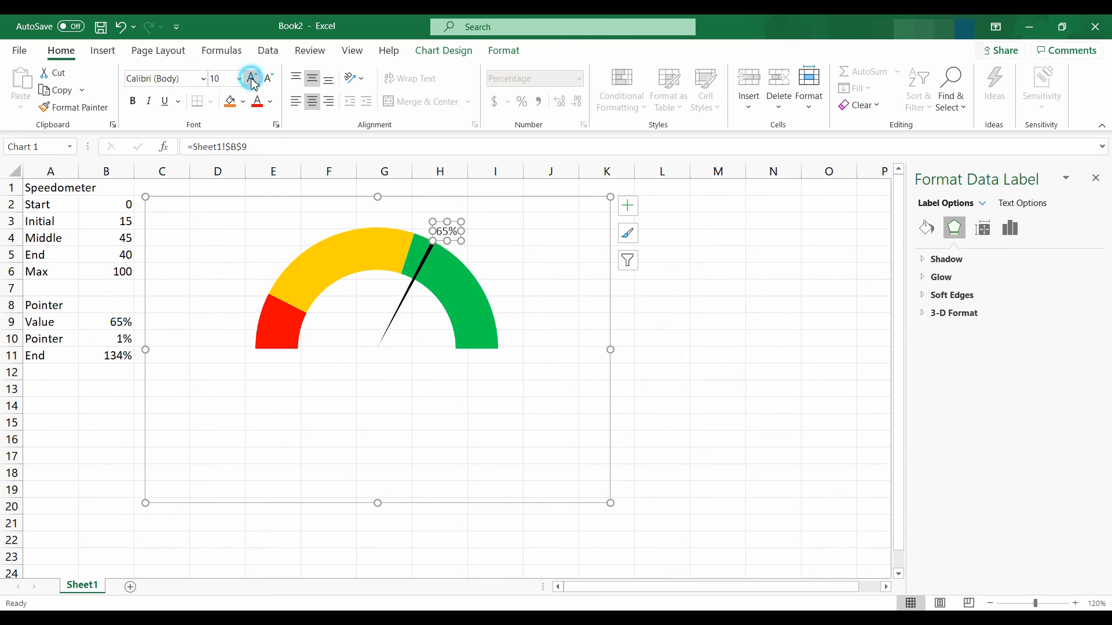
click(252, 79)
click(253, 79)
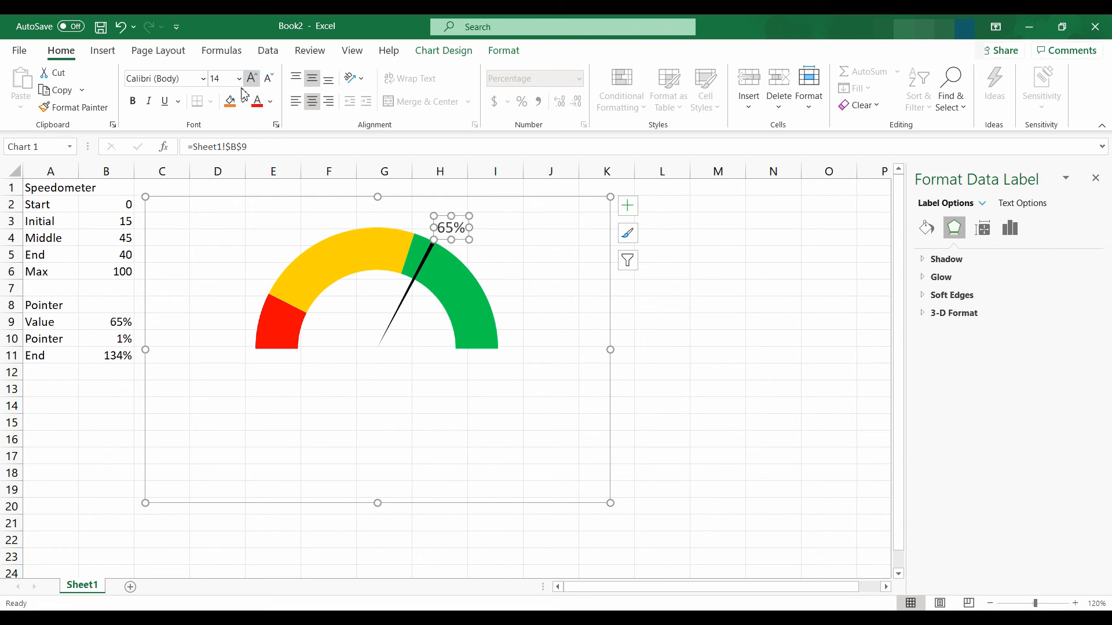
click(132, 102)
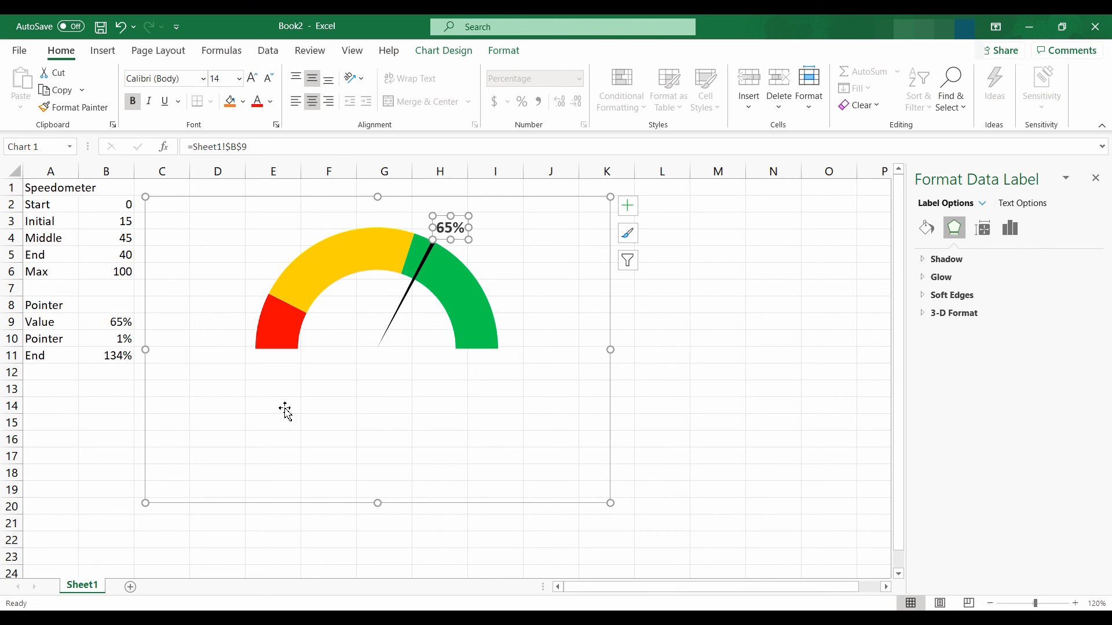
Fill the pointer value row, cells A9:B9, with a light blue theme color.
drag(47, 325, 99, 322)
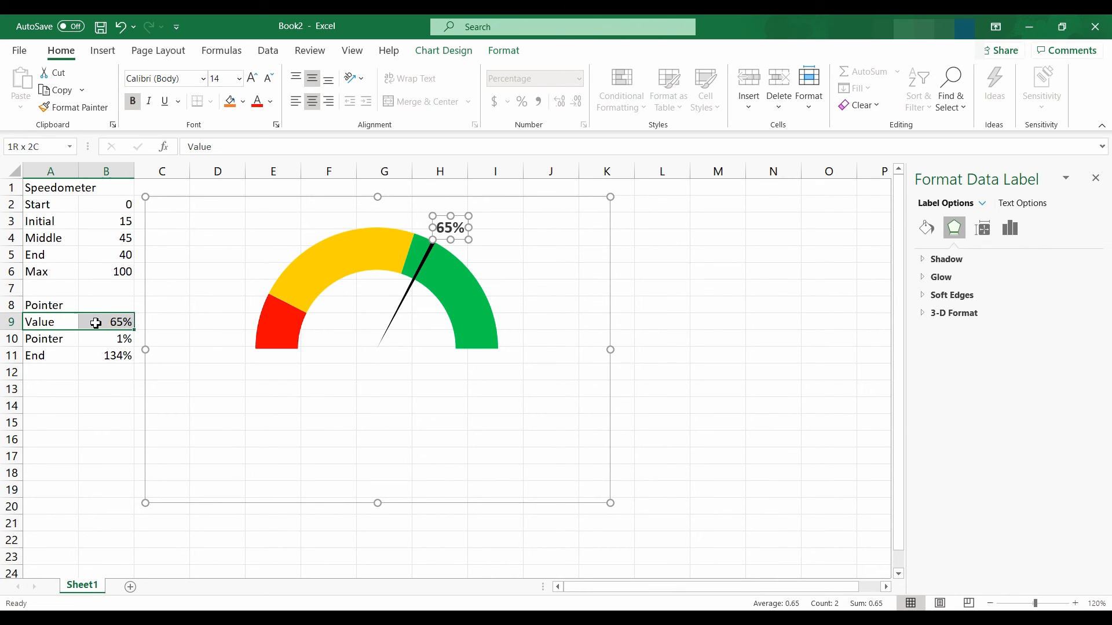
click(242, 103)
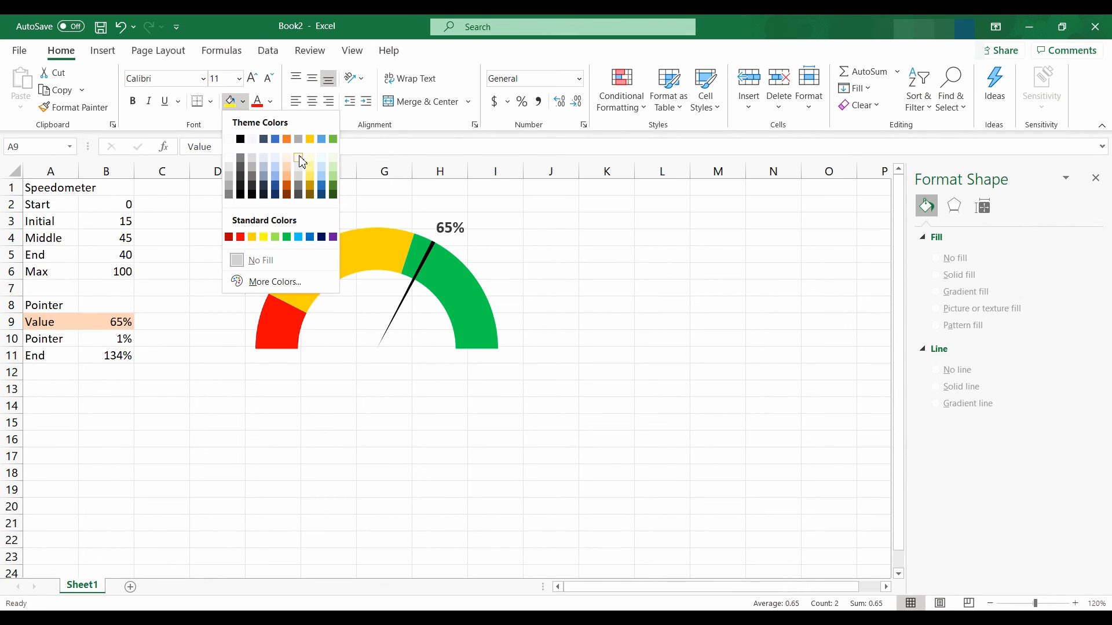
click(322, 168)
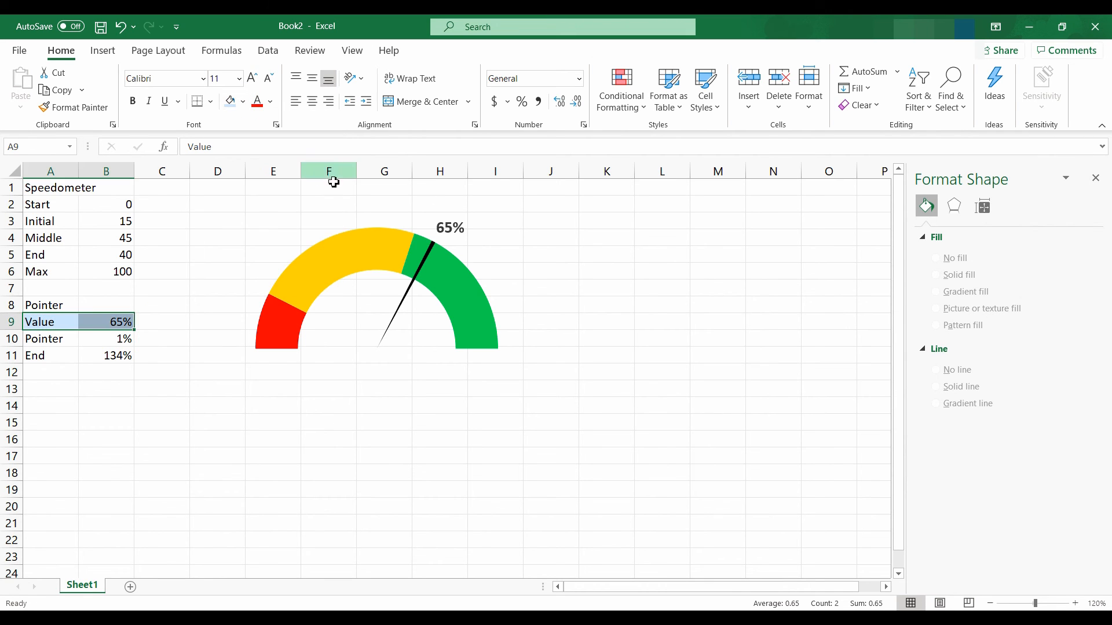
click(618, 337)
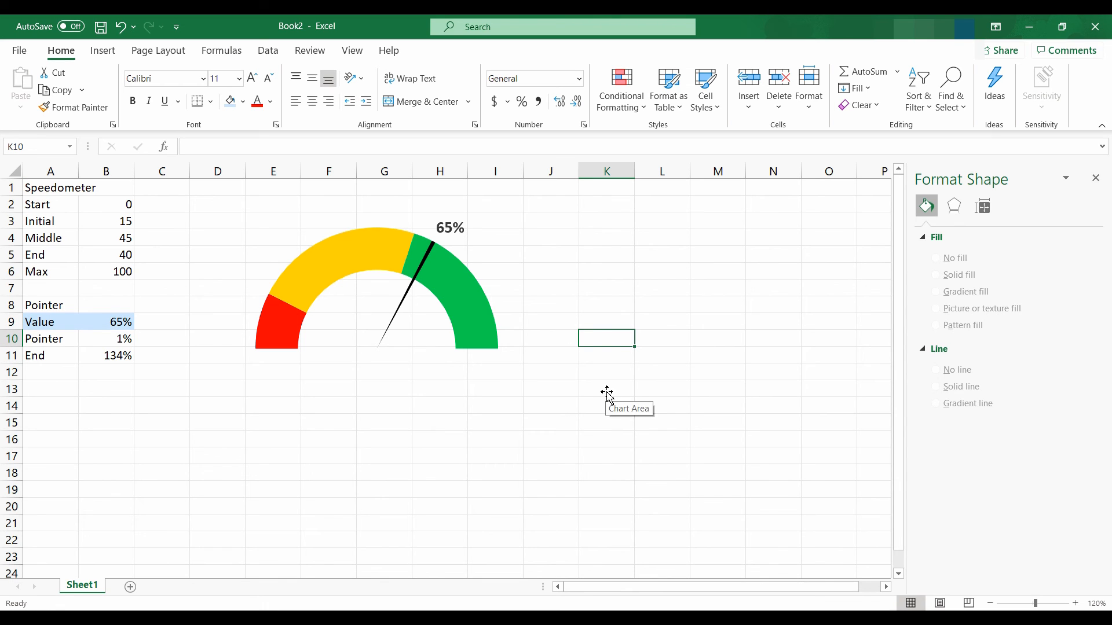
Test the needle and its label with pointer values of 45%, 20% and 10% in cell B9.
click(119, 328)
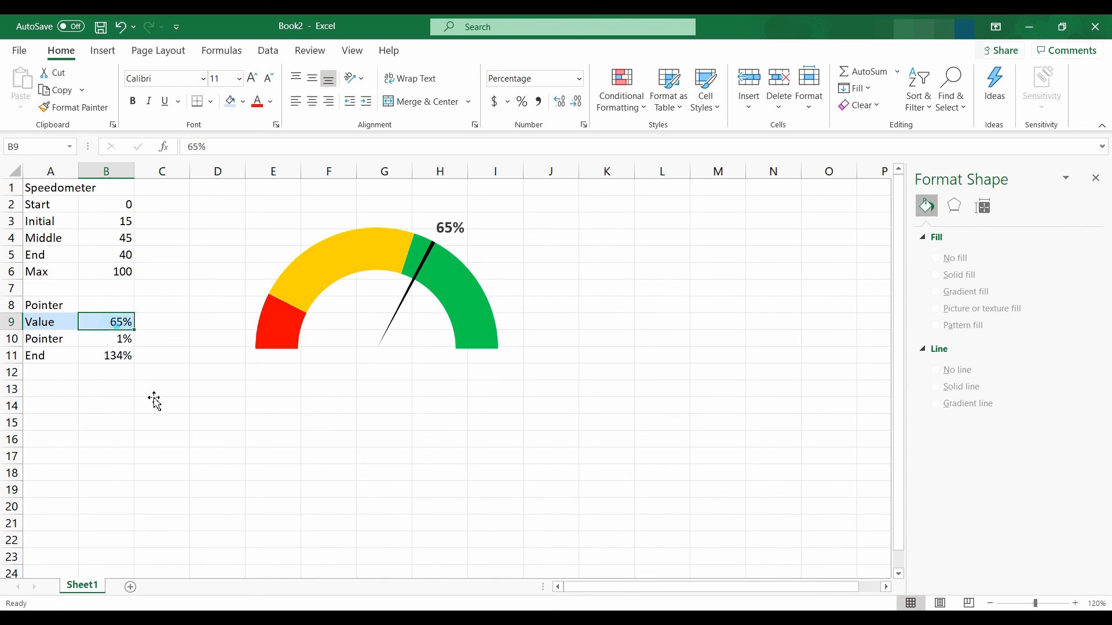
text(45)
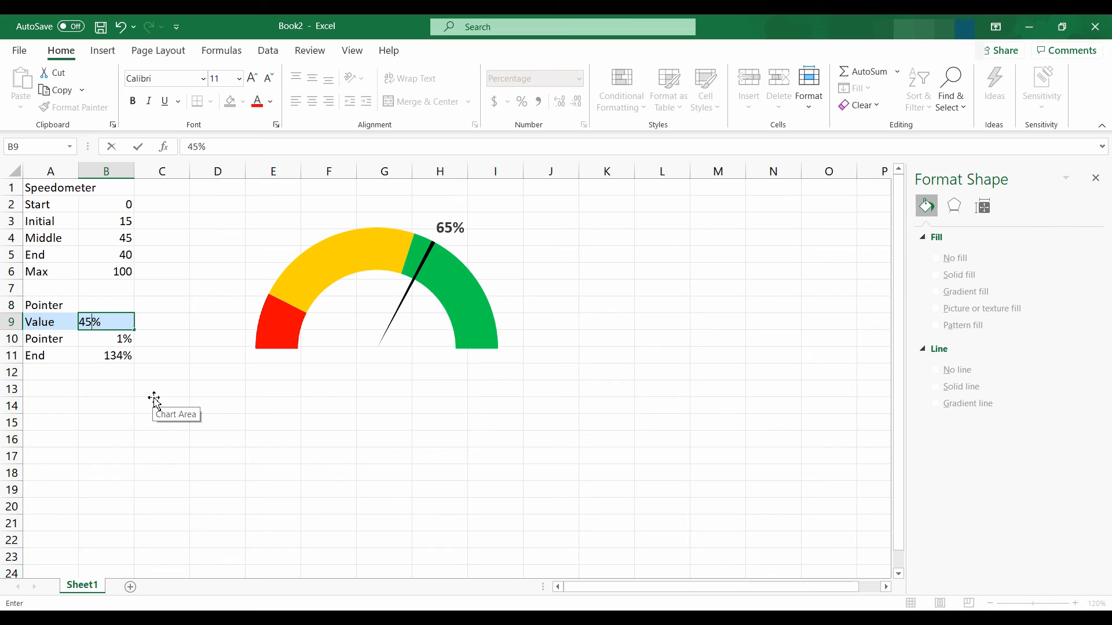
key(Return)
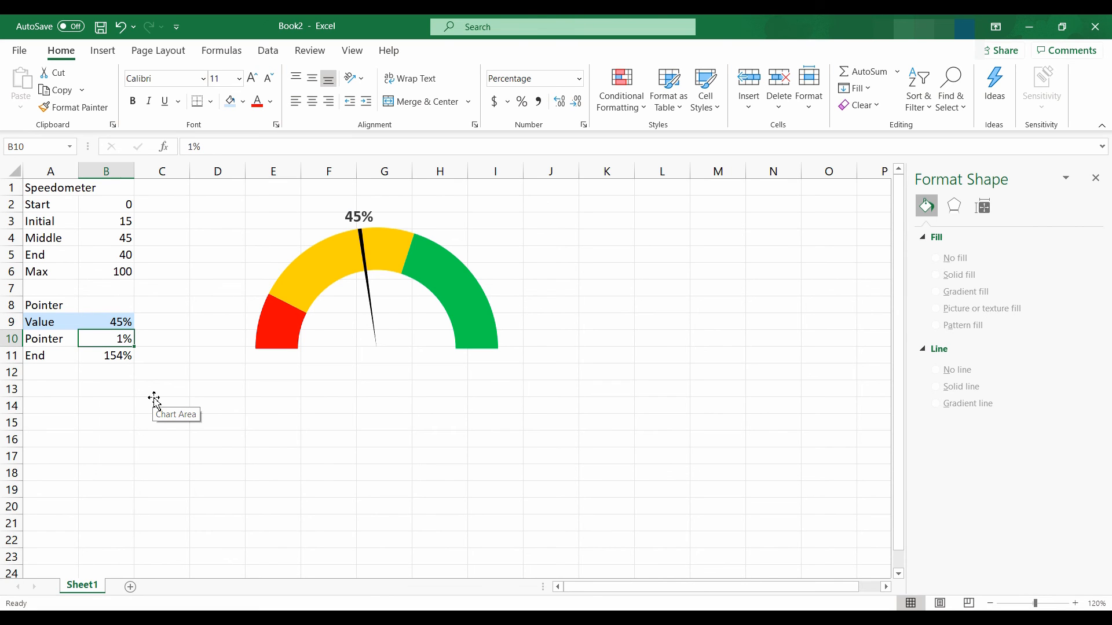
click(117, 323)
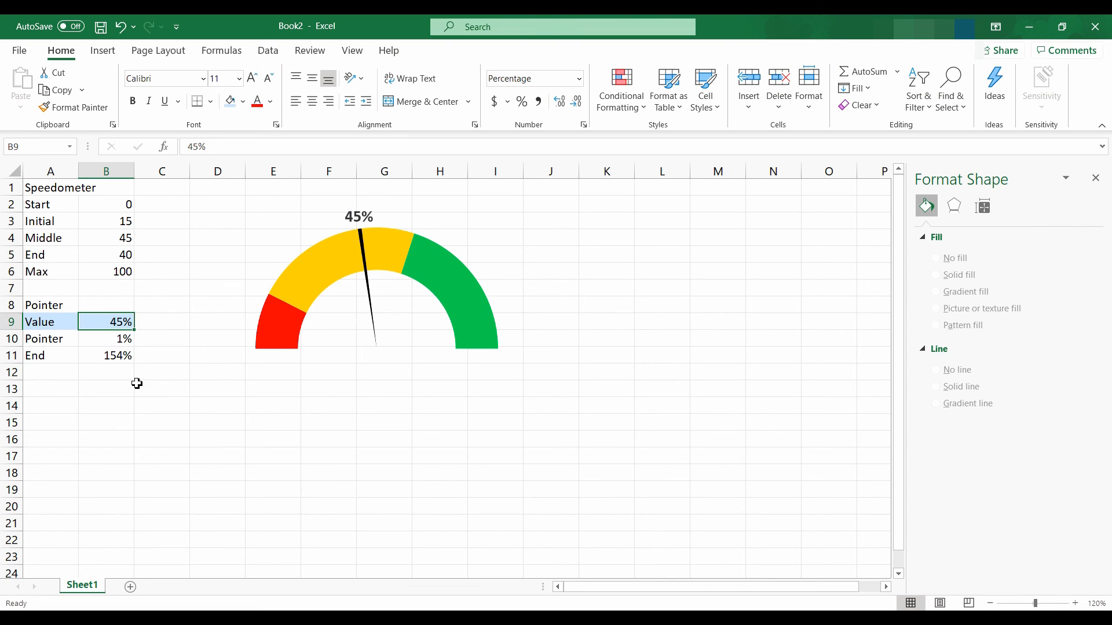
text(20)
key(Return)
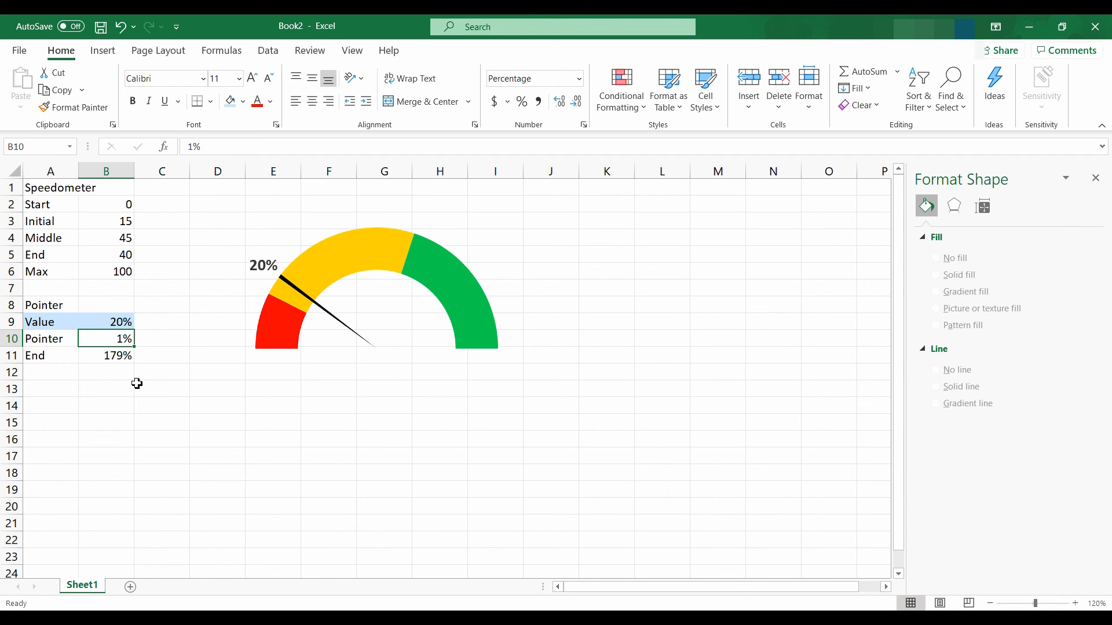
click(126, 324)
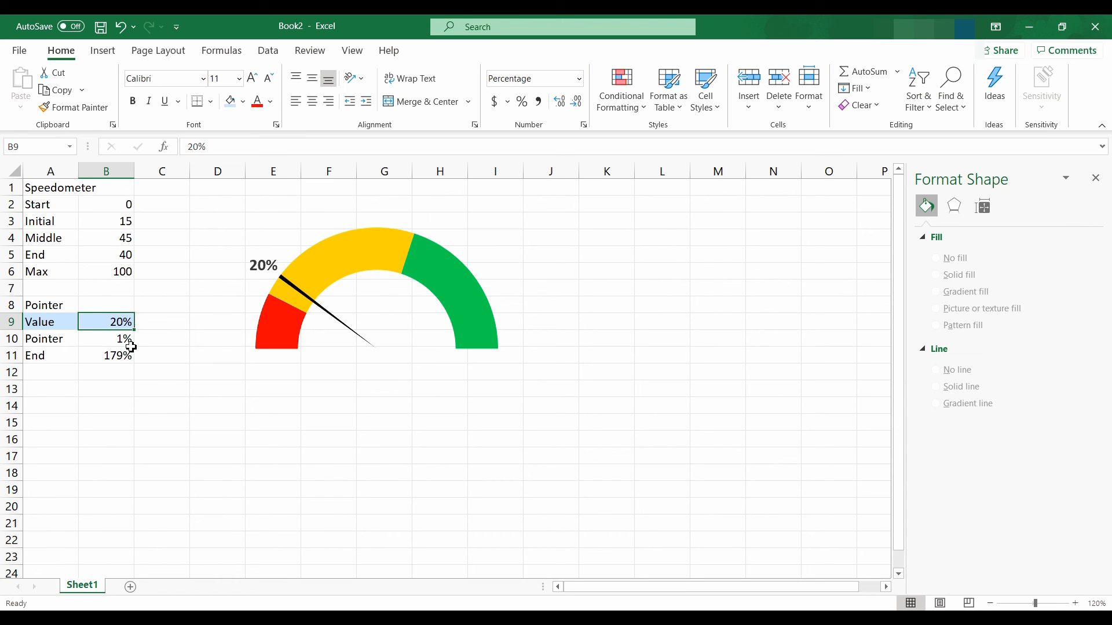
text(10)
key(Return)
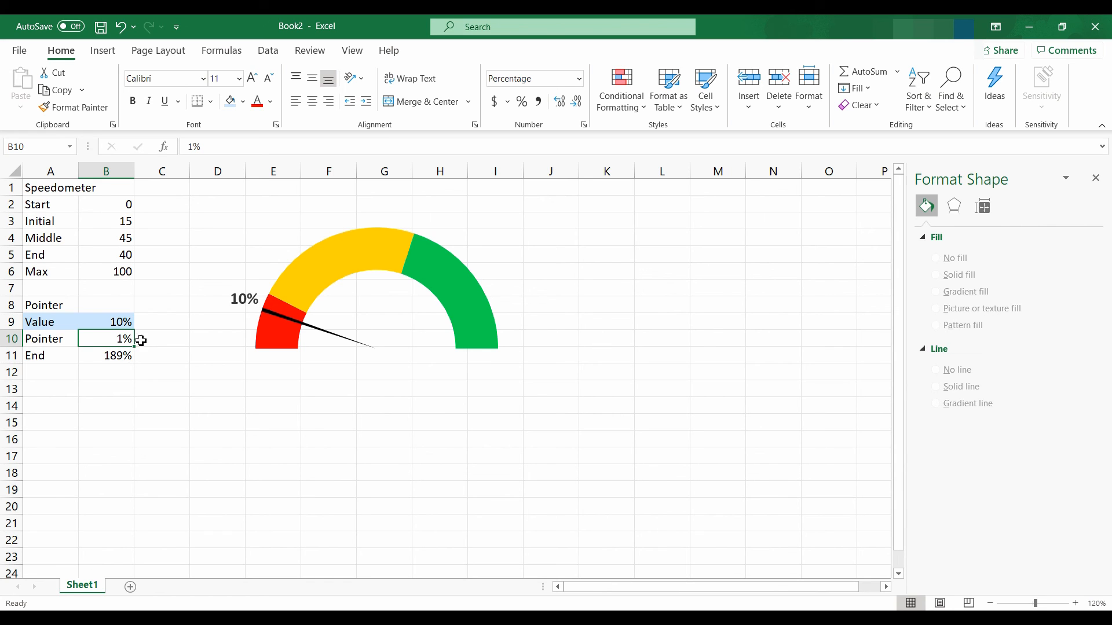
Move the whole speedometer chart down by about two rows.
click(447, 225)
click(469, 200)
drag(469, 200, 471, 231)
Add a chart title to the speedometer chart reading "KPI Description".
click(630, 238)
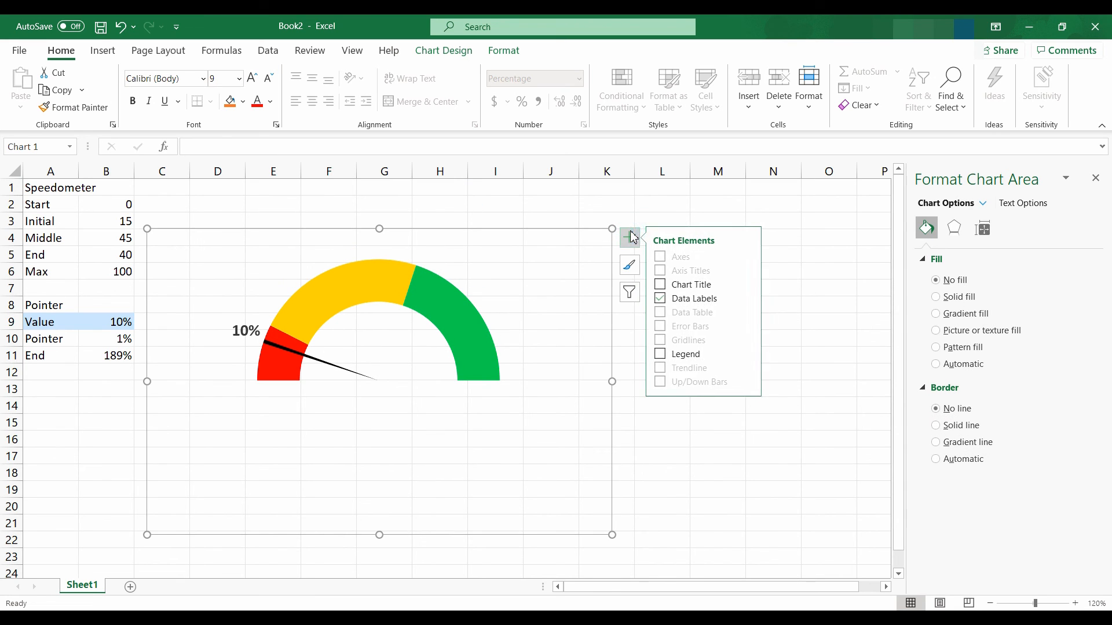
click(660, 285)
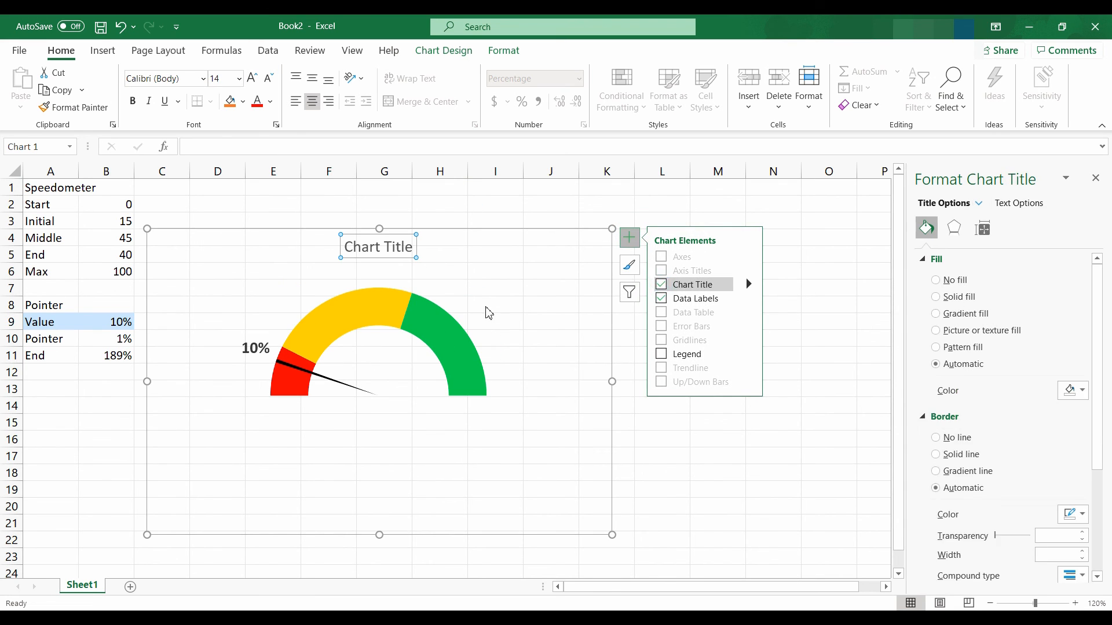
click(403, 248)
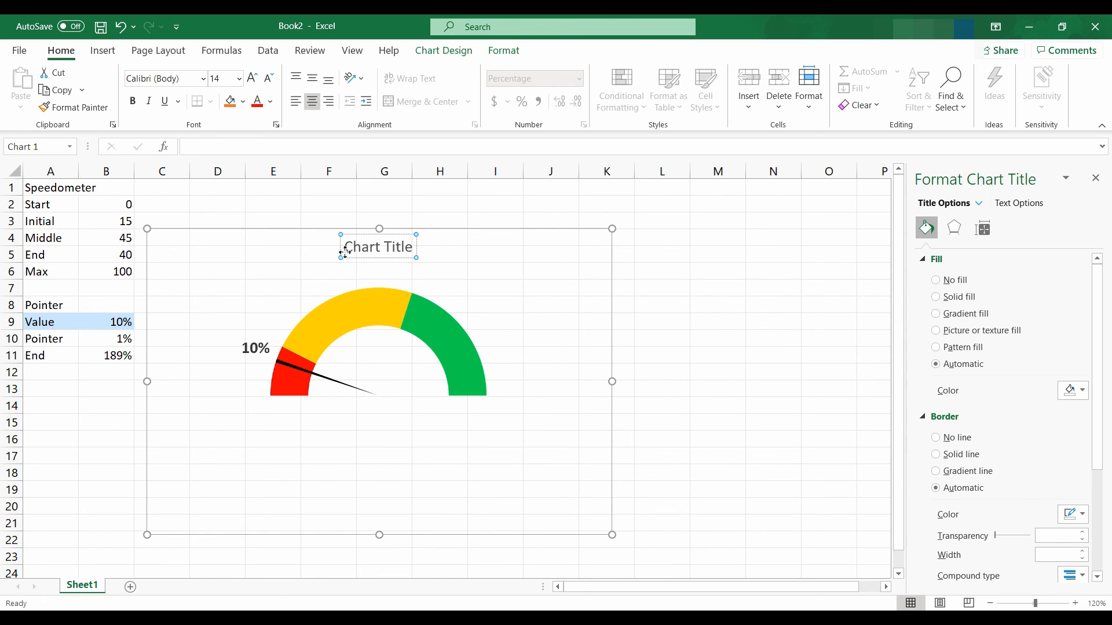
drag(344, 247, 417, 244)
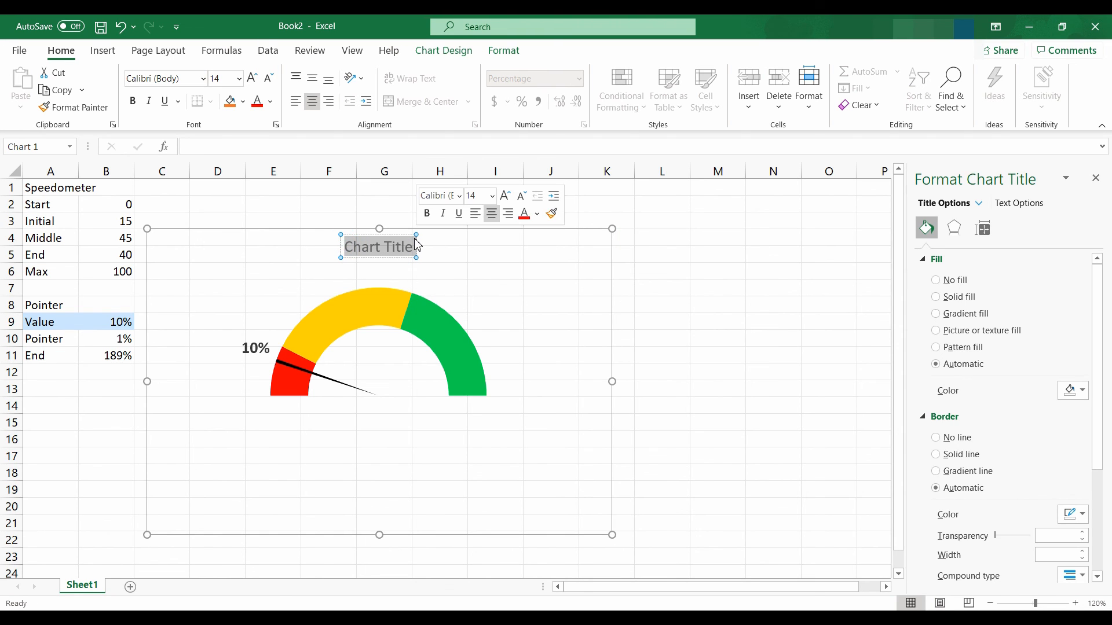
text(KPI)
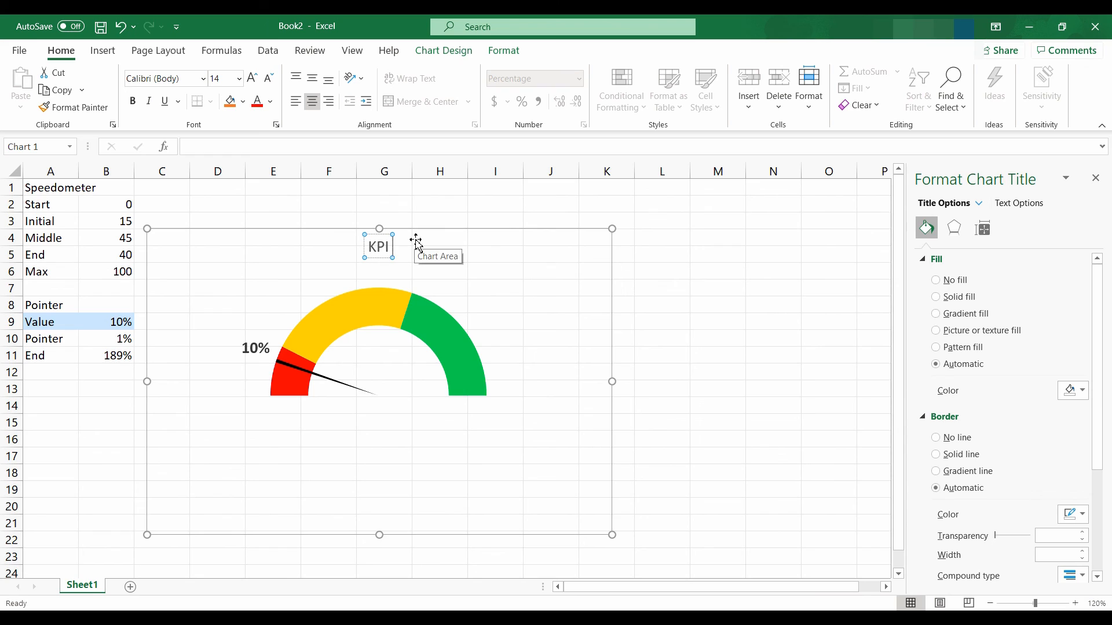
text( Descr)
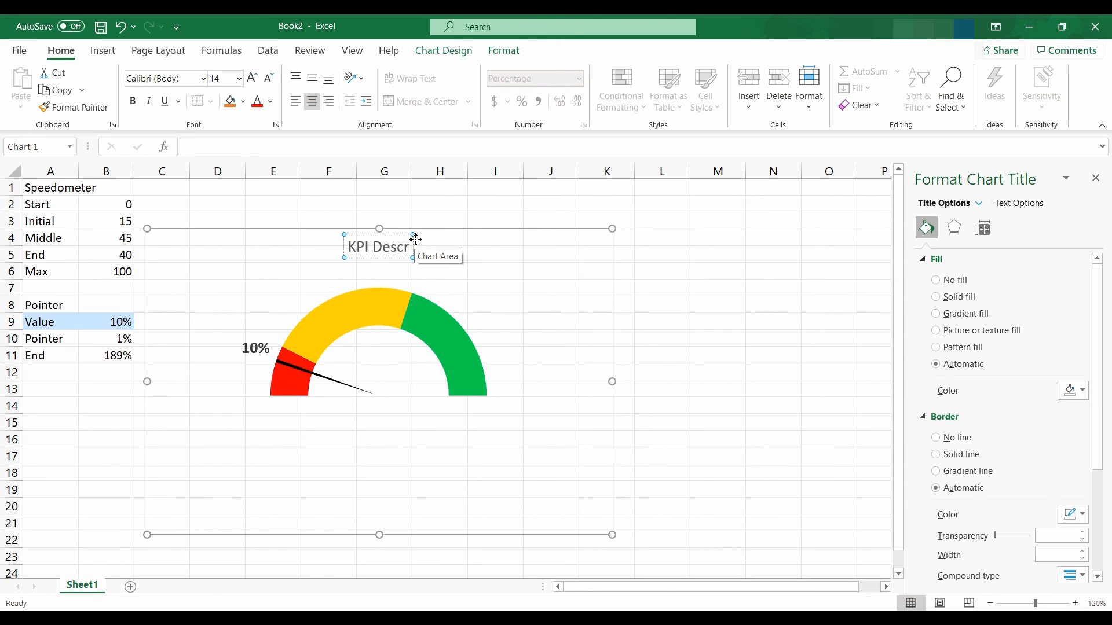
text(iption)
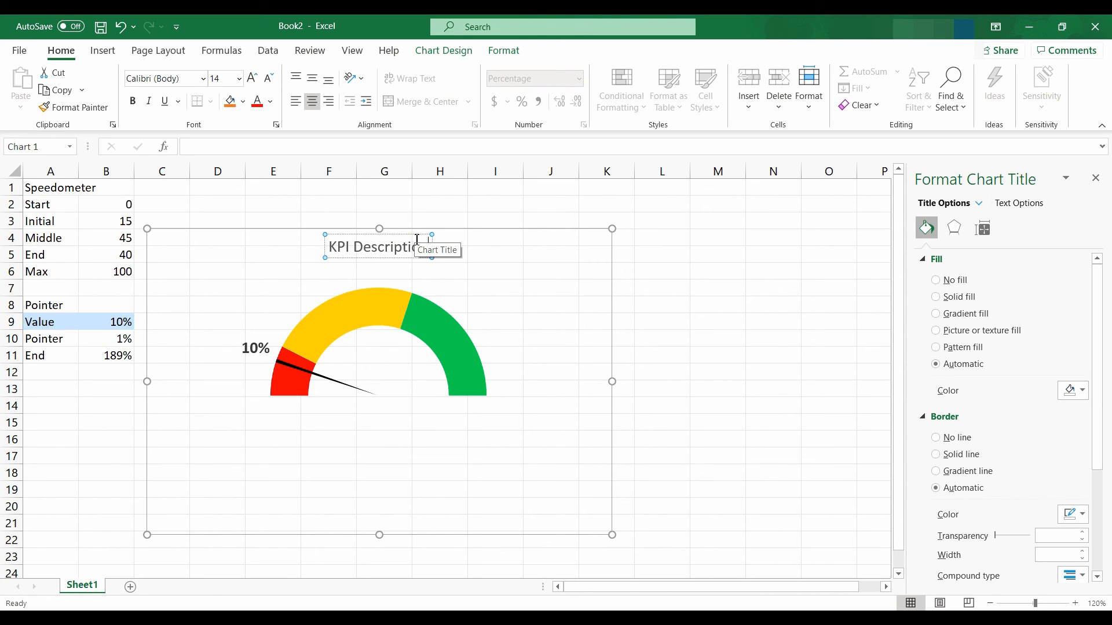
click(673, 270)
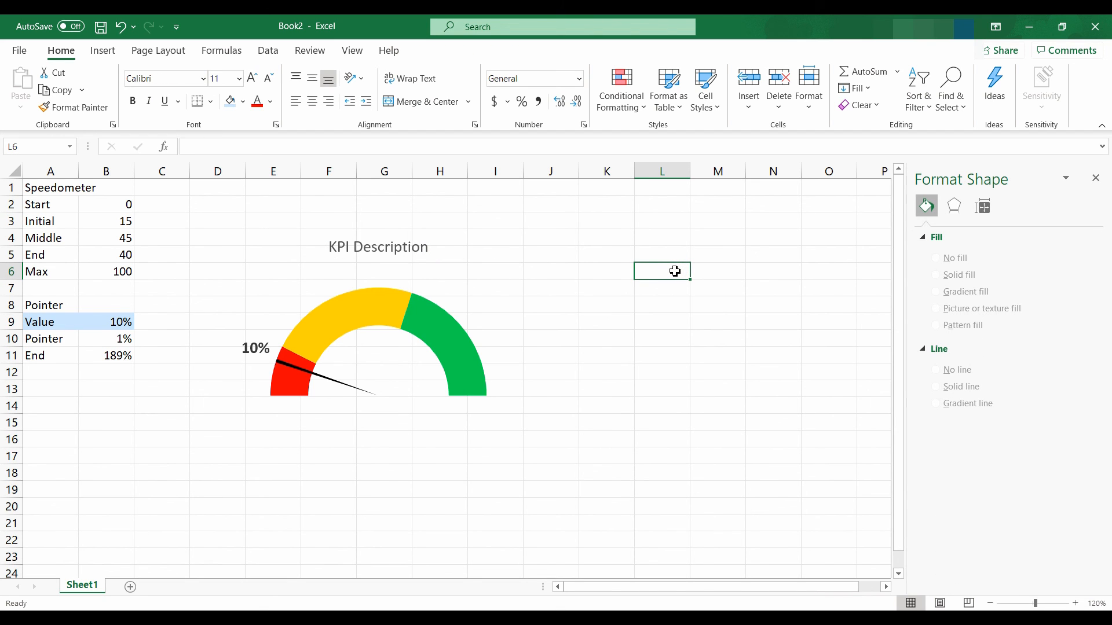
Set the pointer value in cell B9 to 75%.
click(116, 323)
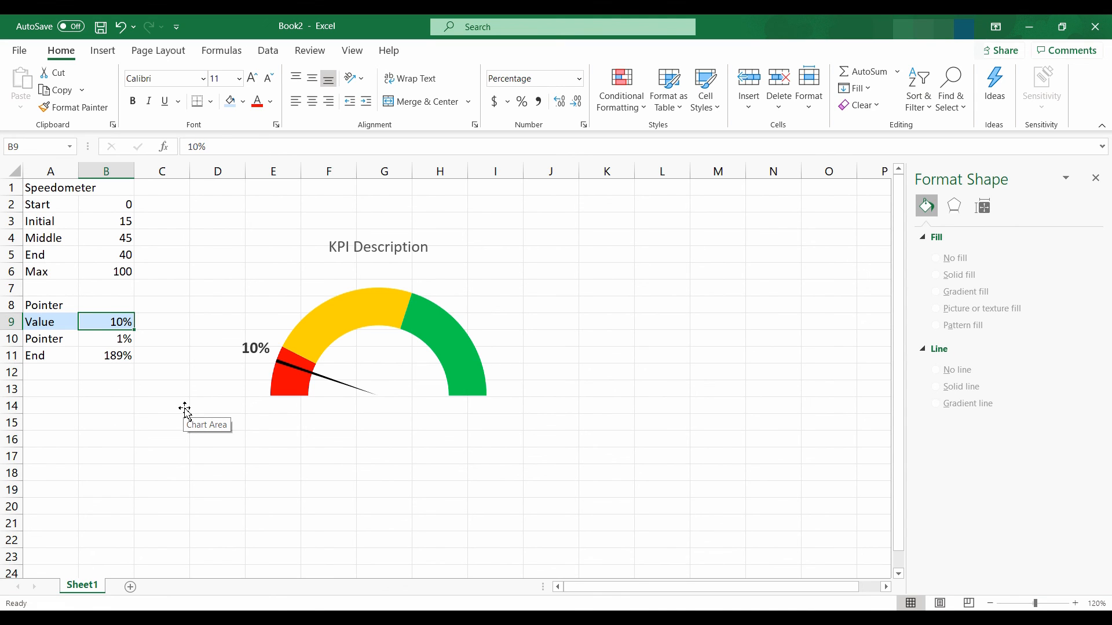
text(75)
key(Return)
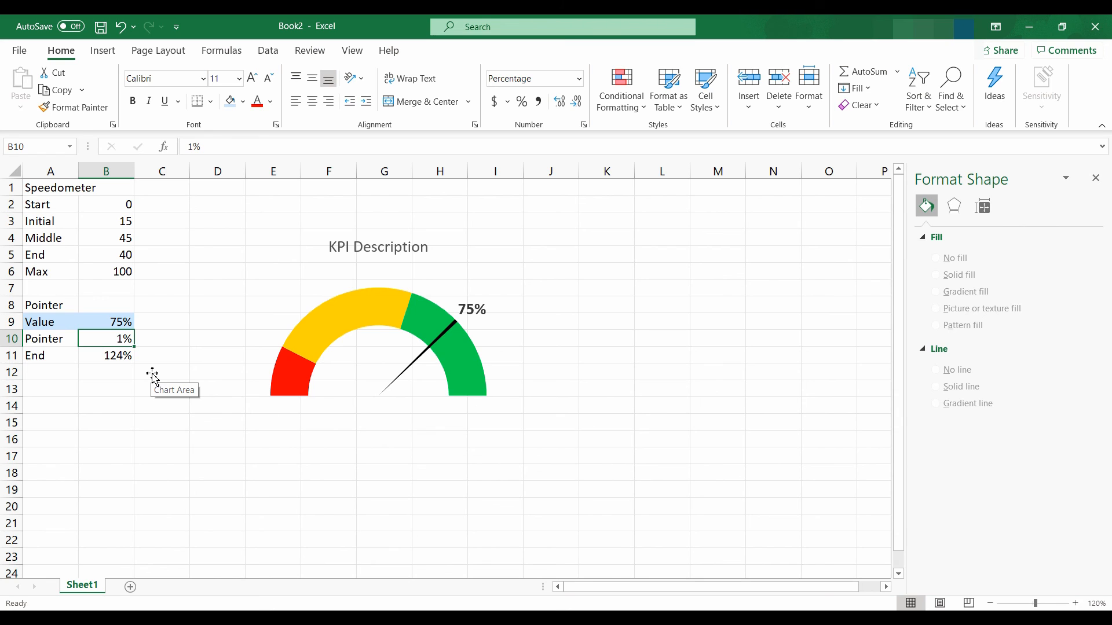
Apply thin solid outline and inside borders to the Speedometer table in cells A1:B6.
drag(38, 188, 98, 267)
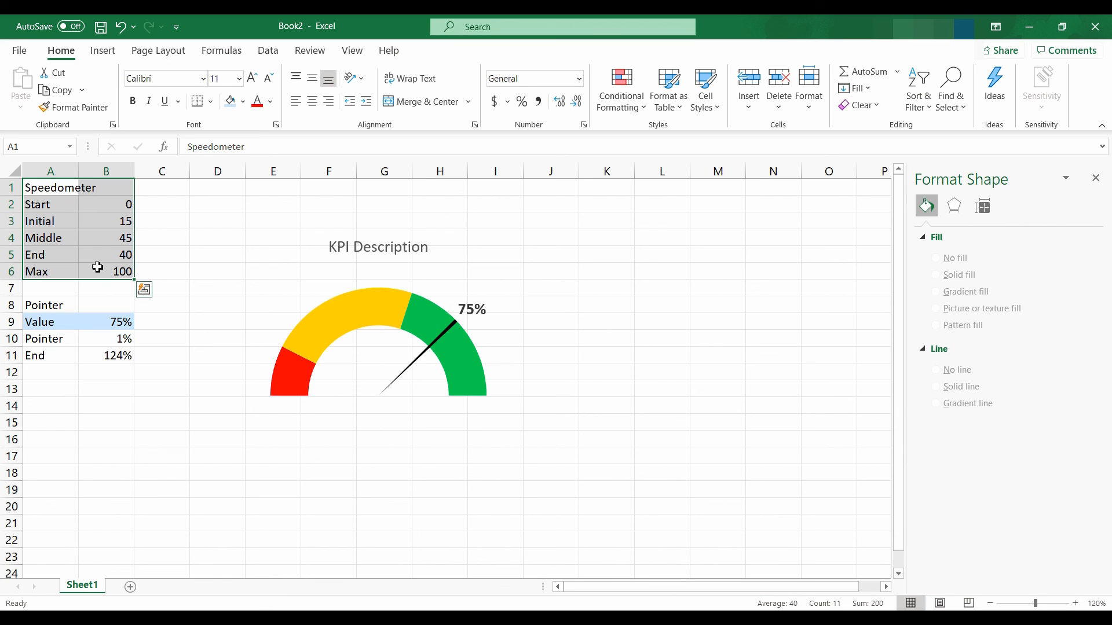
click(114, 388)
drag(39, 190, 109, 269)
key(ctrl+1)
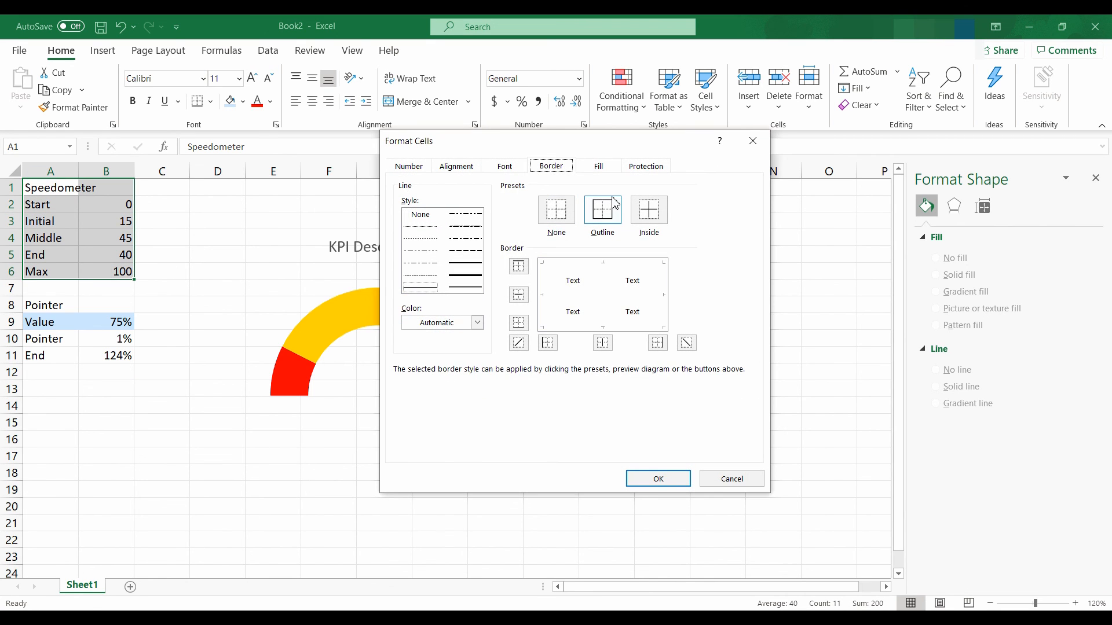
click(605, 209)
click(648, 211)
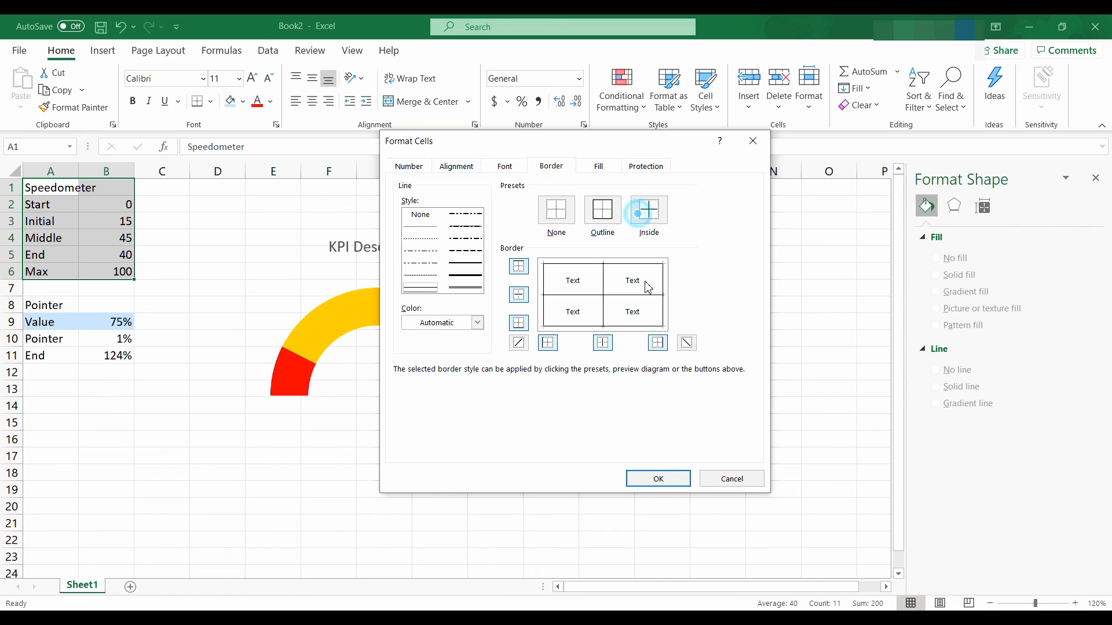
click(657, 479)
Add the same outline and inside borders to the Pointer table in cells A8:B11.
drag(58, 310, 96, 350)
key(ctrl+1)
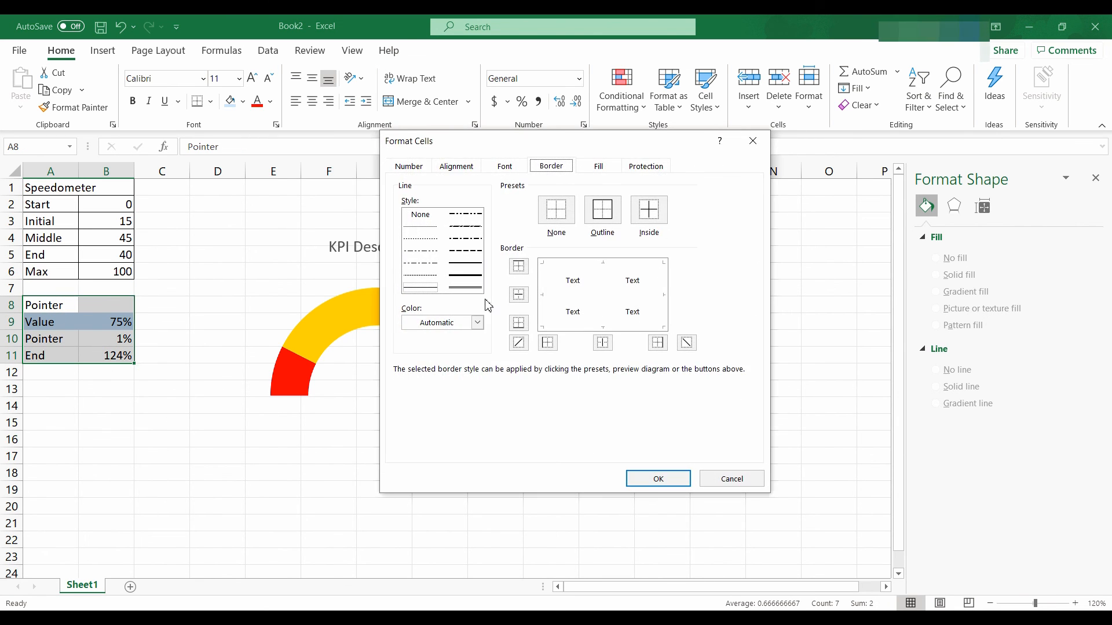
click(649, 211)
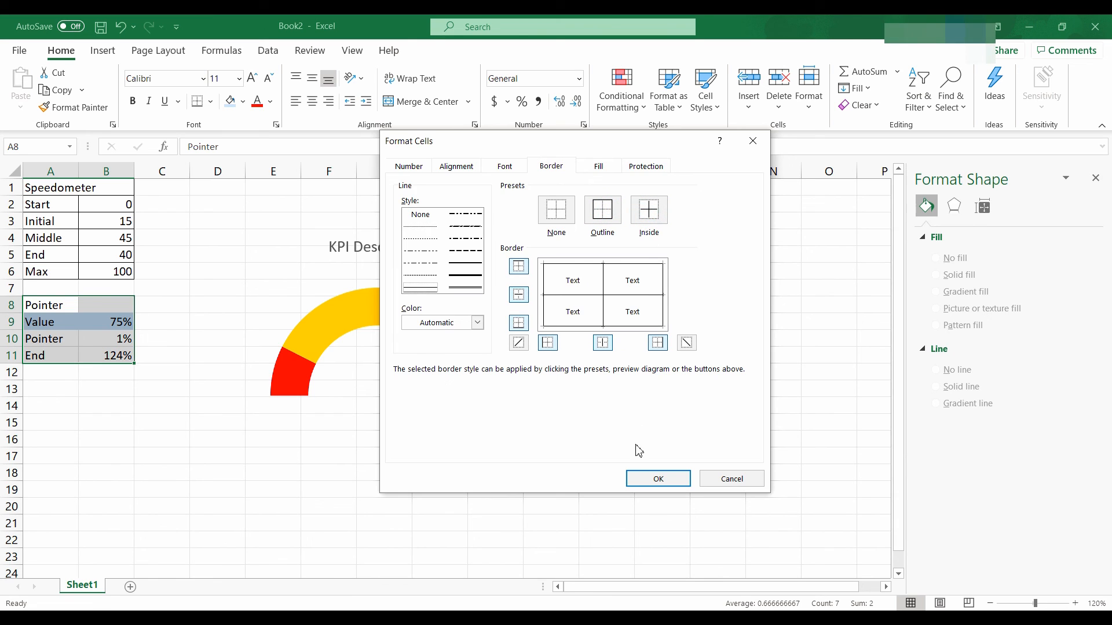
click(657, 479)
click(644, 430)
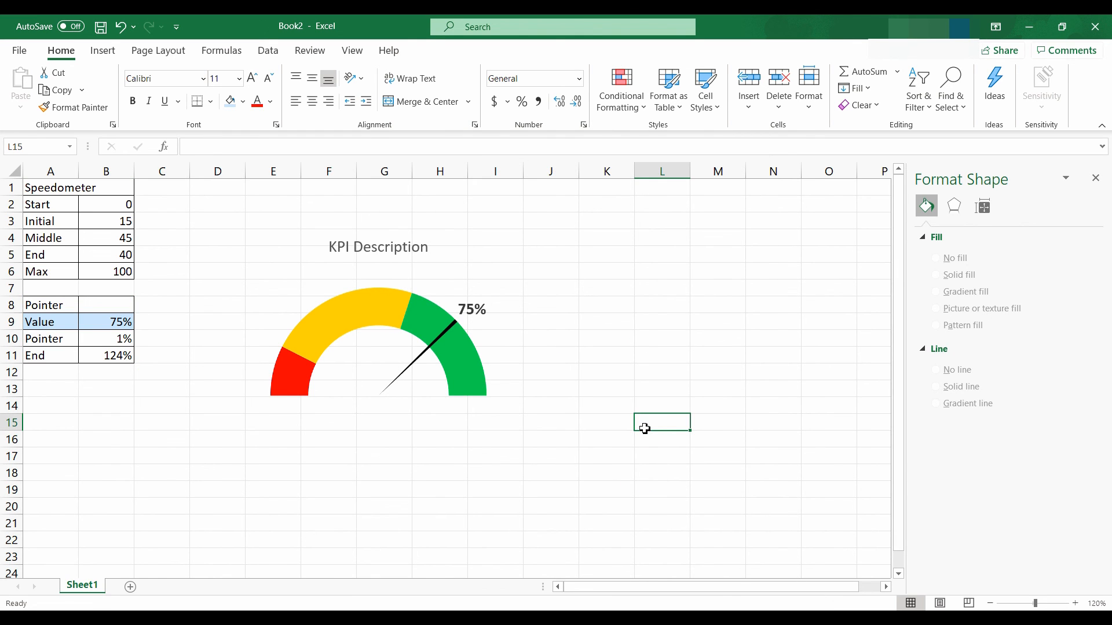